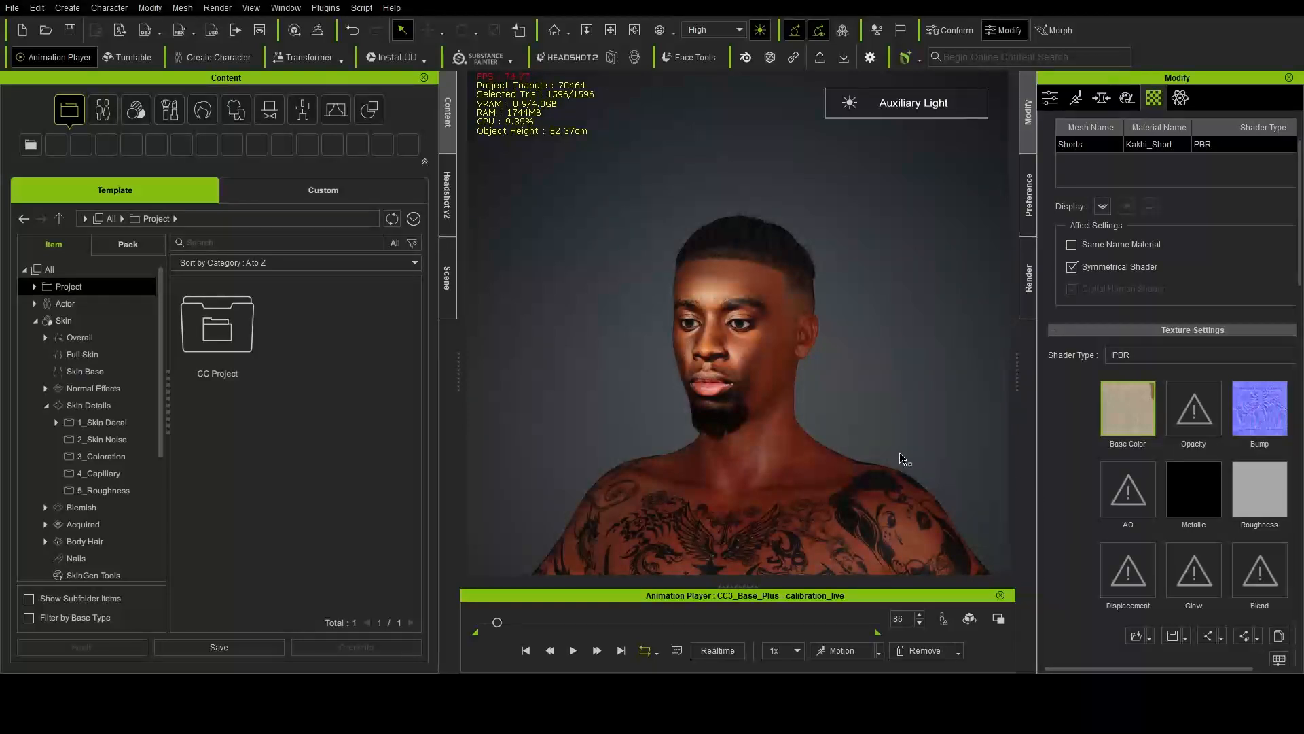
{"action": "scroll", "coordinate": [895, 451], "scroll_direction": "down", "scroll_amount": 2}
{"action": "scroll", "coordinate": [895, 451], "scroll_direction": "up", "scroll_amount": 5}
{"action": "scroll", "coordinate": [895, 451], "scroll_direction": "down", "scroll_amount": 2}
{"action": "scroll", "coordinate": [896, 450], "scroll_direction": "down", "scroll_amount": 1}
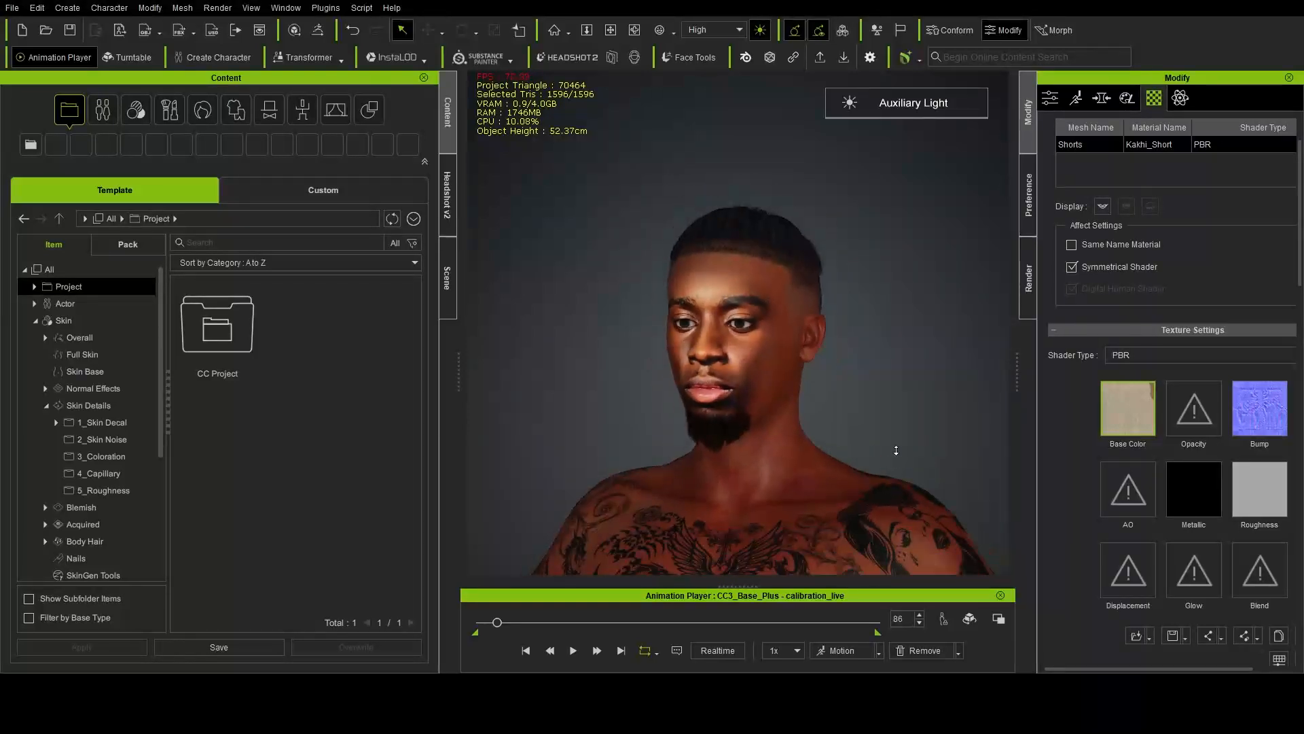
Step: Look at the Headshot v2 image settings, then return to the content library's Project category with the Skin tree collapsed
{"action": "left_click", "coordinate": [447, 197]}
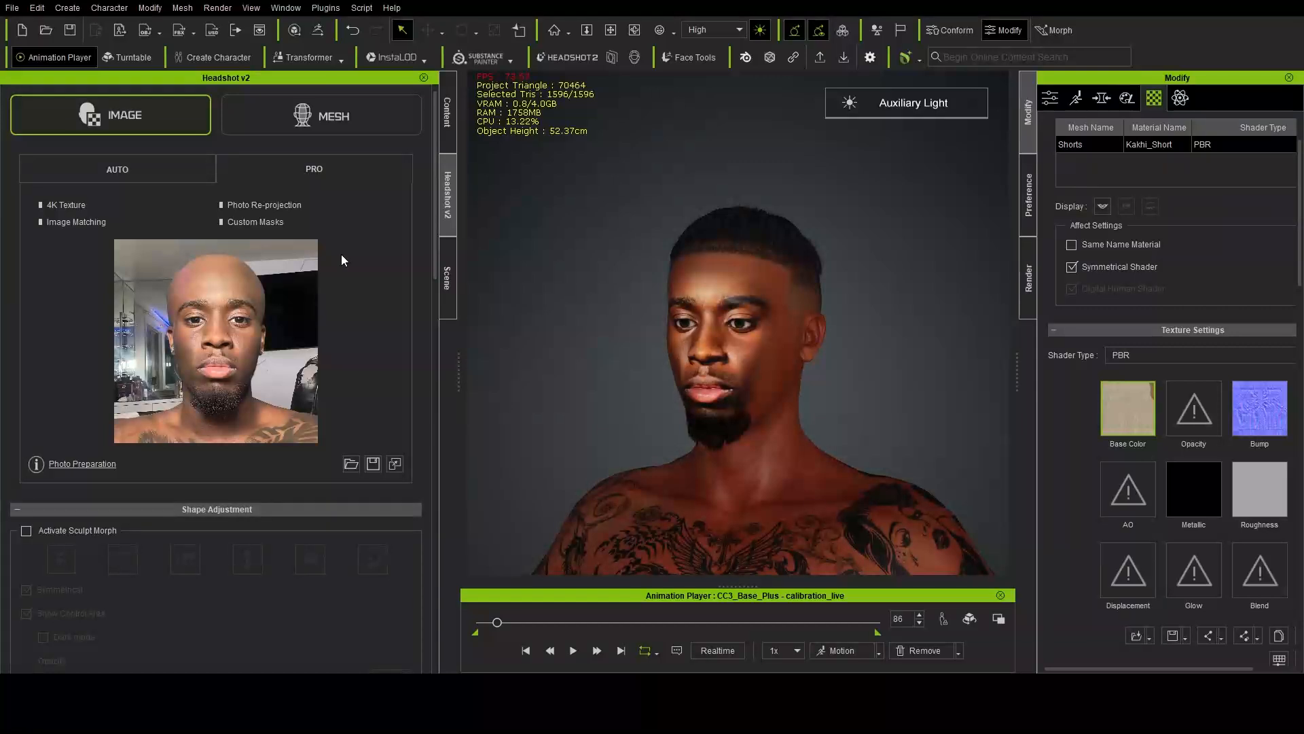
{"action": "left_click", "coordinate": [447, 122]}
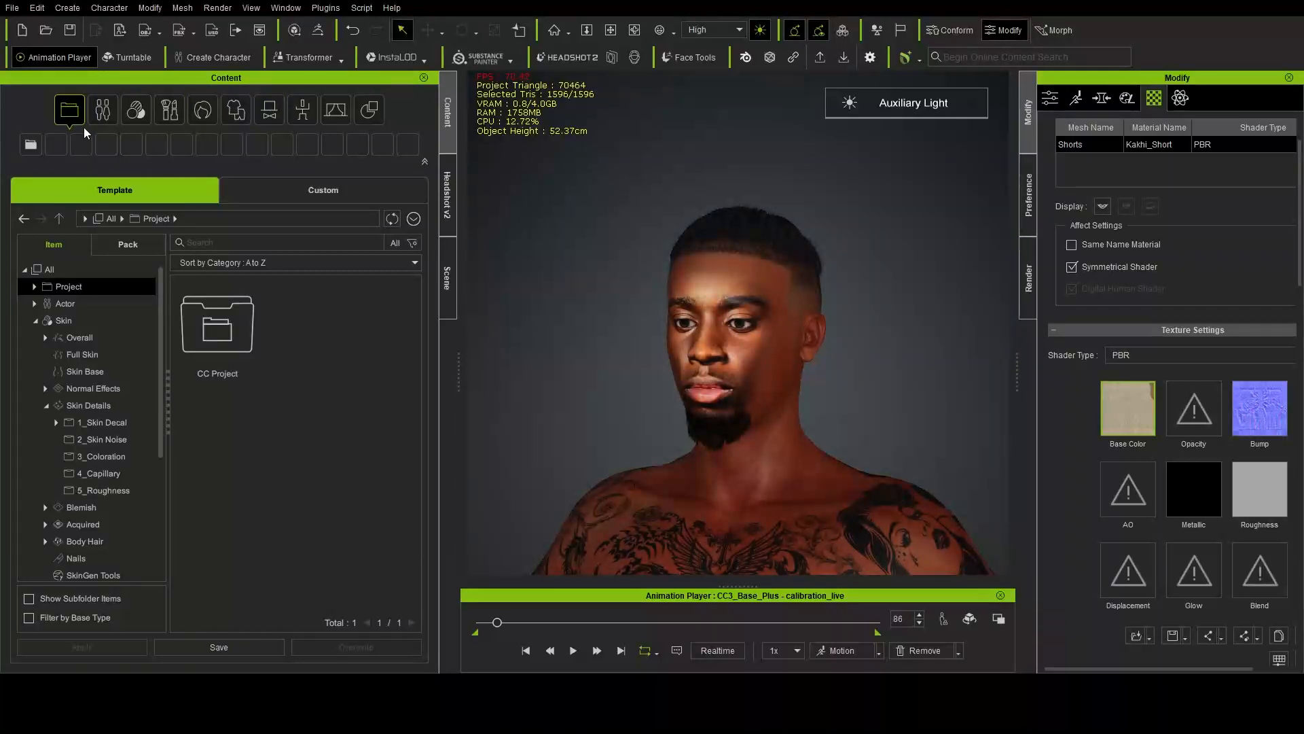
{"action": "left_click", "coordinate": [71, 305]}
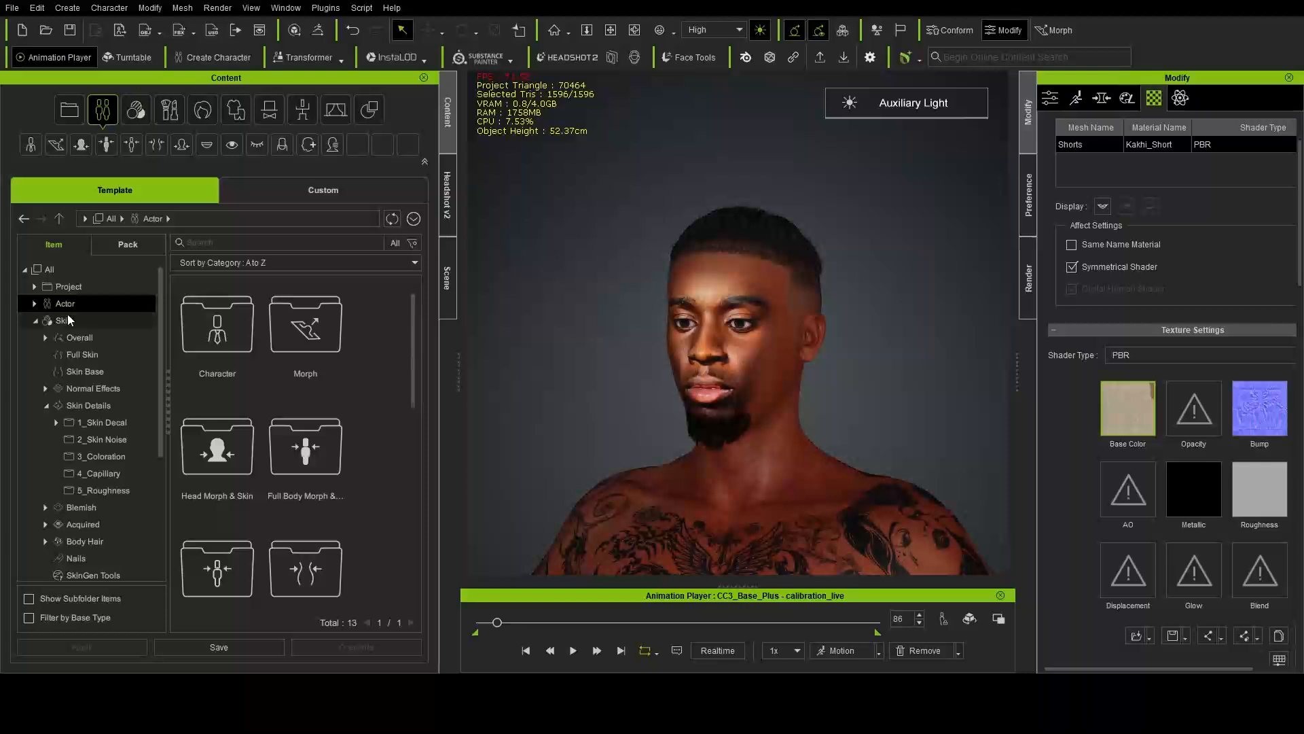
{"action": "left_click", "coordinate": [36, 322]}
{"action": "left_click", "coordinate": [95, 287]}
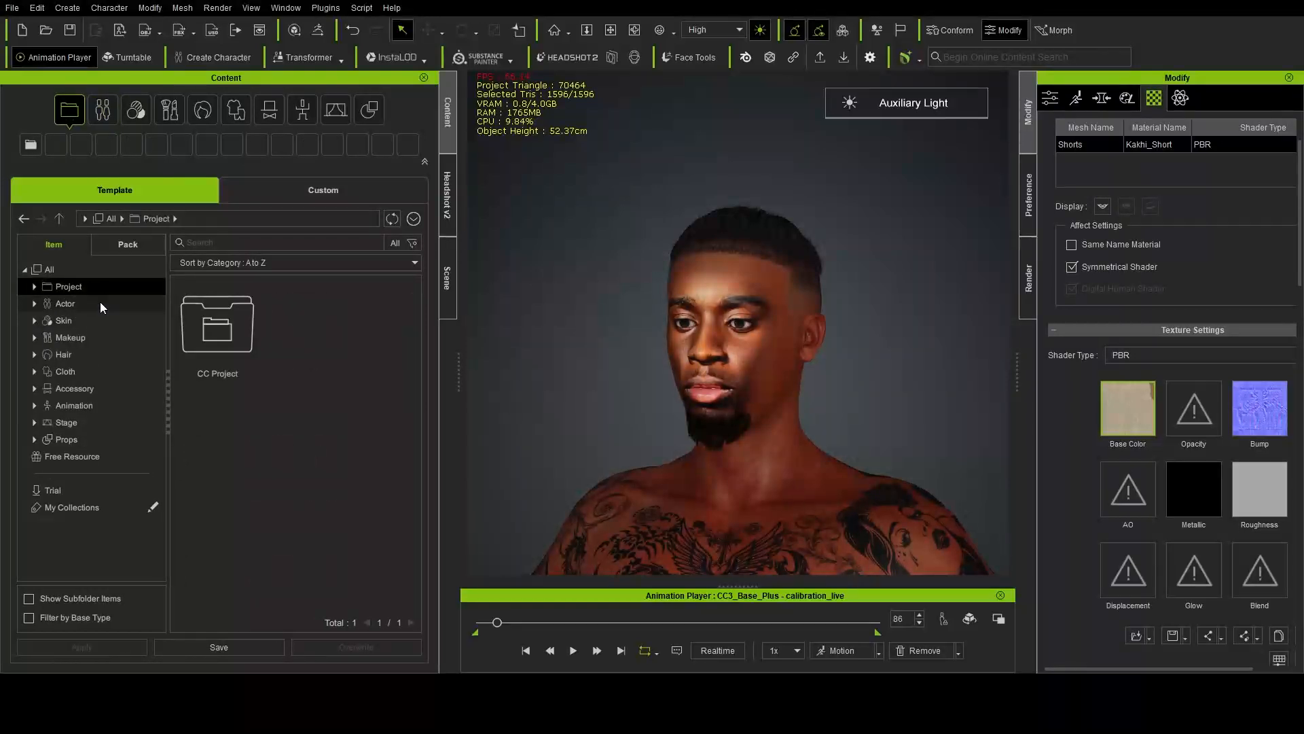
Step: Browse the Actor library's Character content, covering the Base, Clothed, Creature, Humanoid and Motion Dummy folders
{"action": "left_click", "coordinate": [100, 302]}
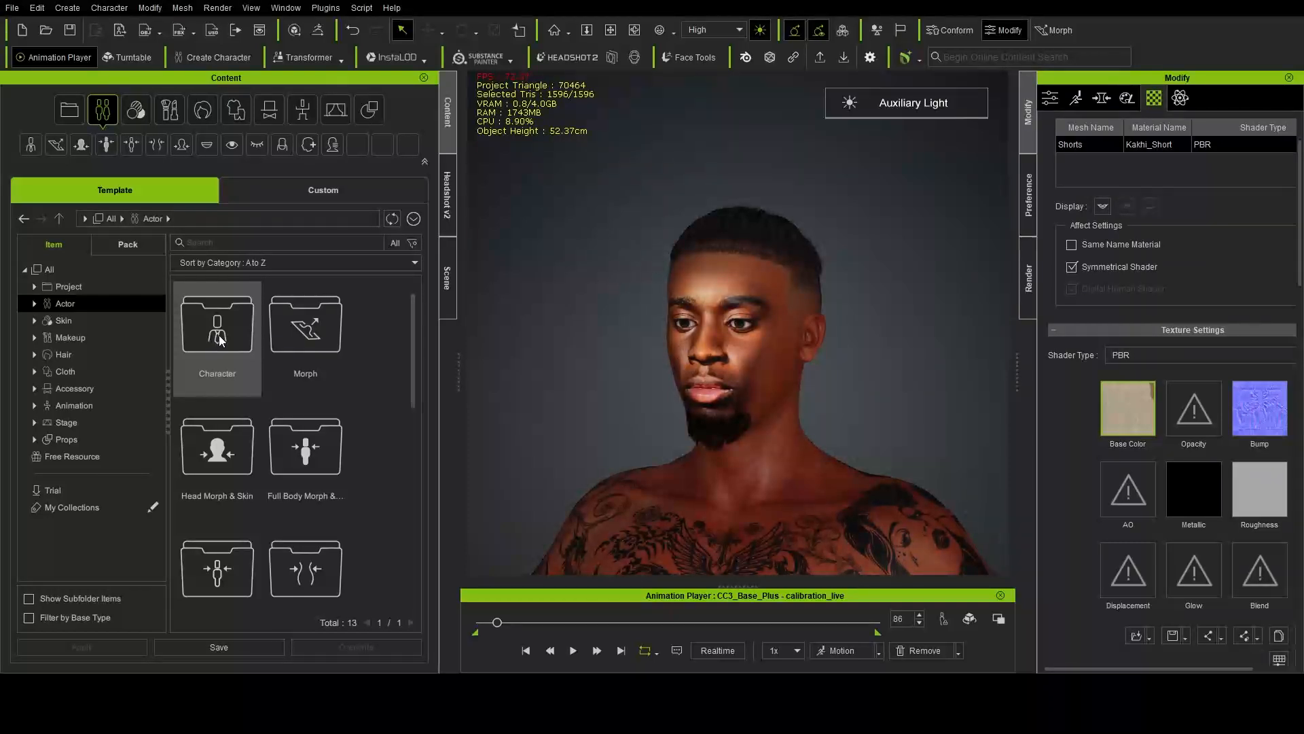
{"action": "double_click", "coordinate": [218, 335]}
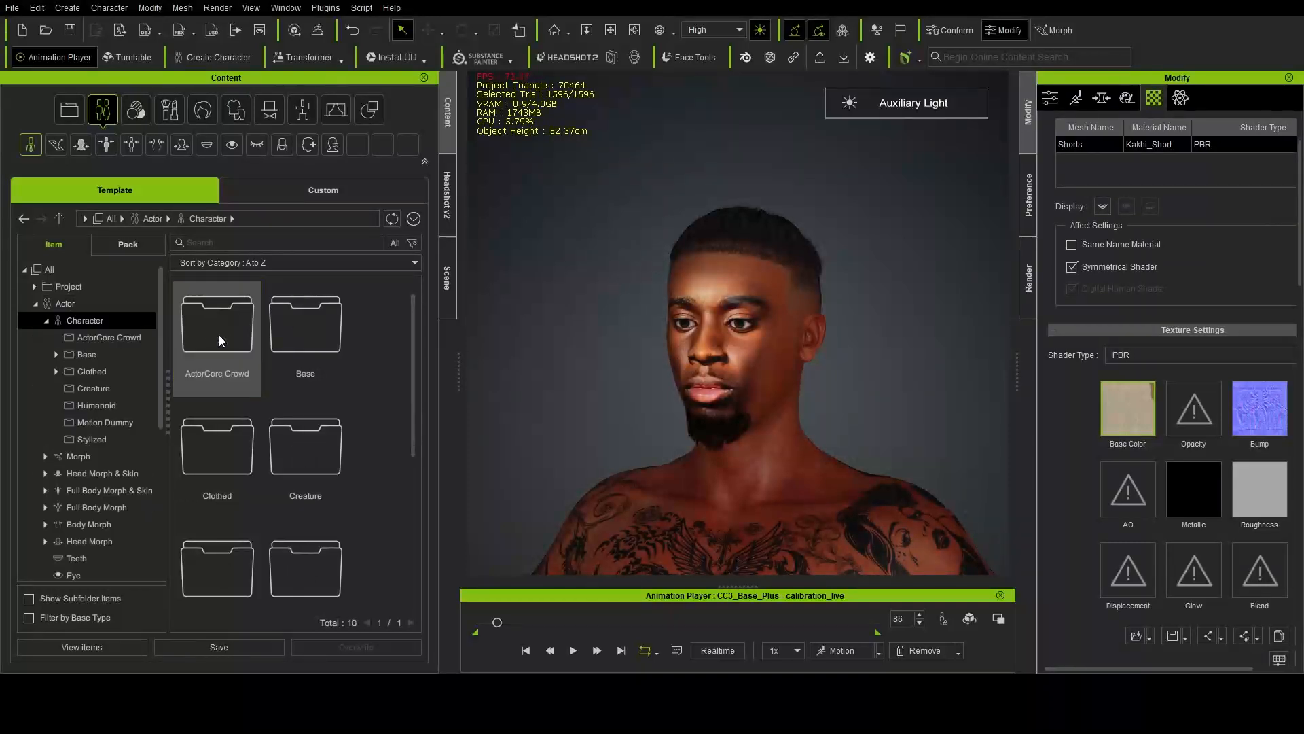
{"action": "double_click", "coordinate": [268, 338]}
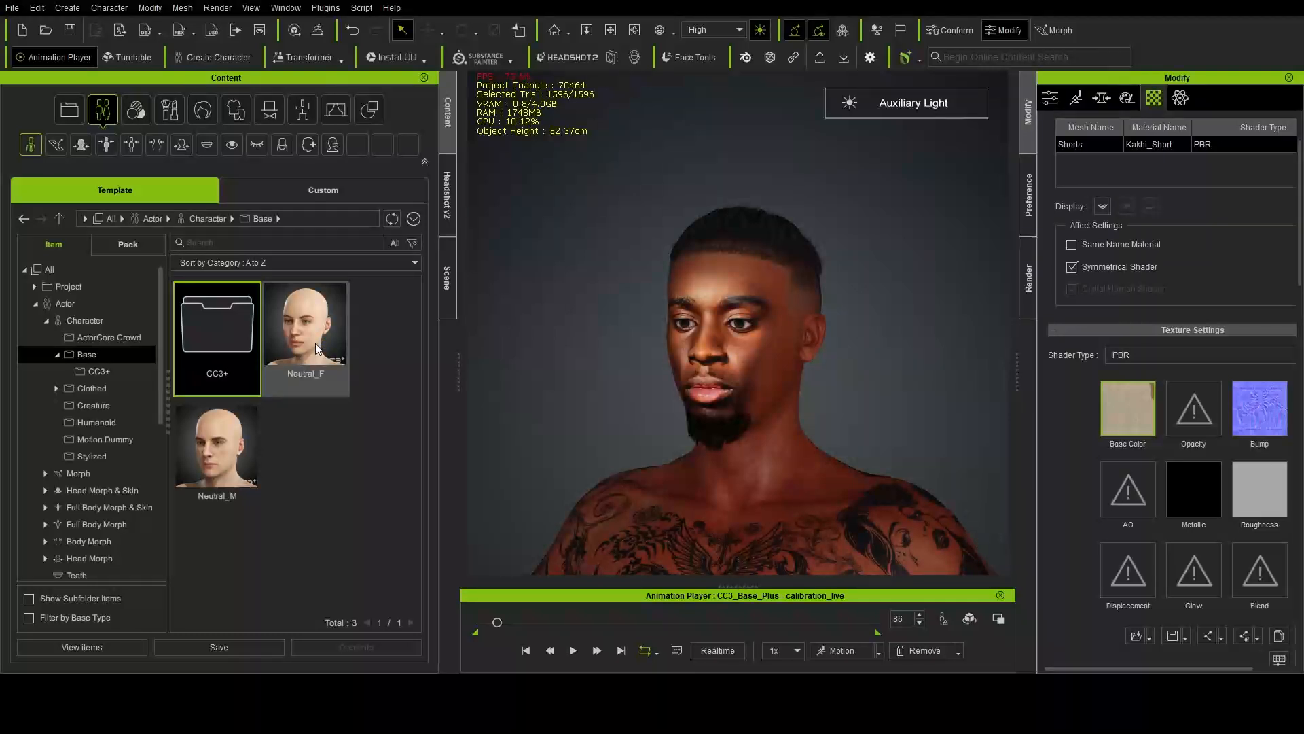
{"action": "left_click", "coordinate": [136, 389]}
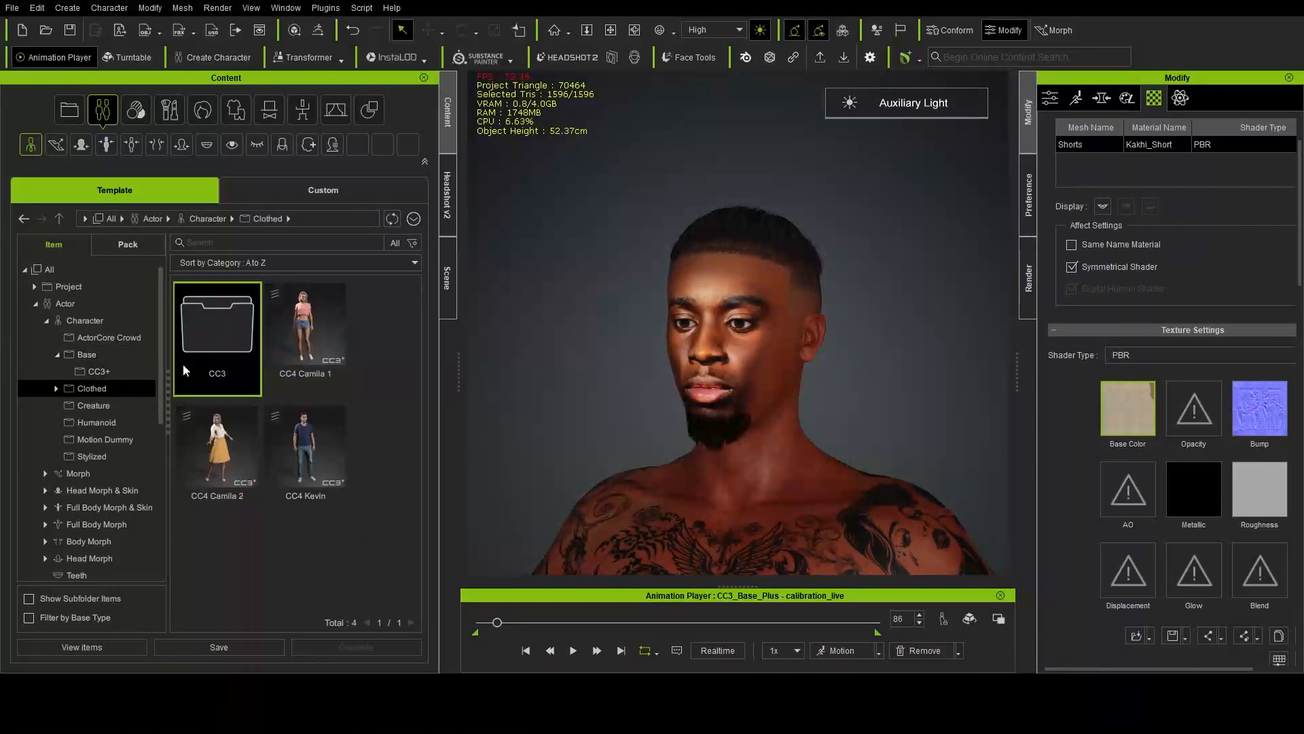
{"action": "left_click", "coordinate": [95, 409]}
{"action": "left_click", "coordinate": [97, 422]}
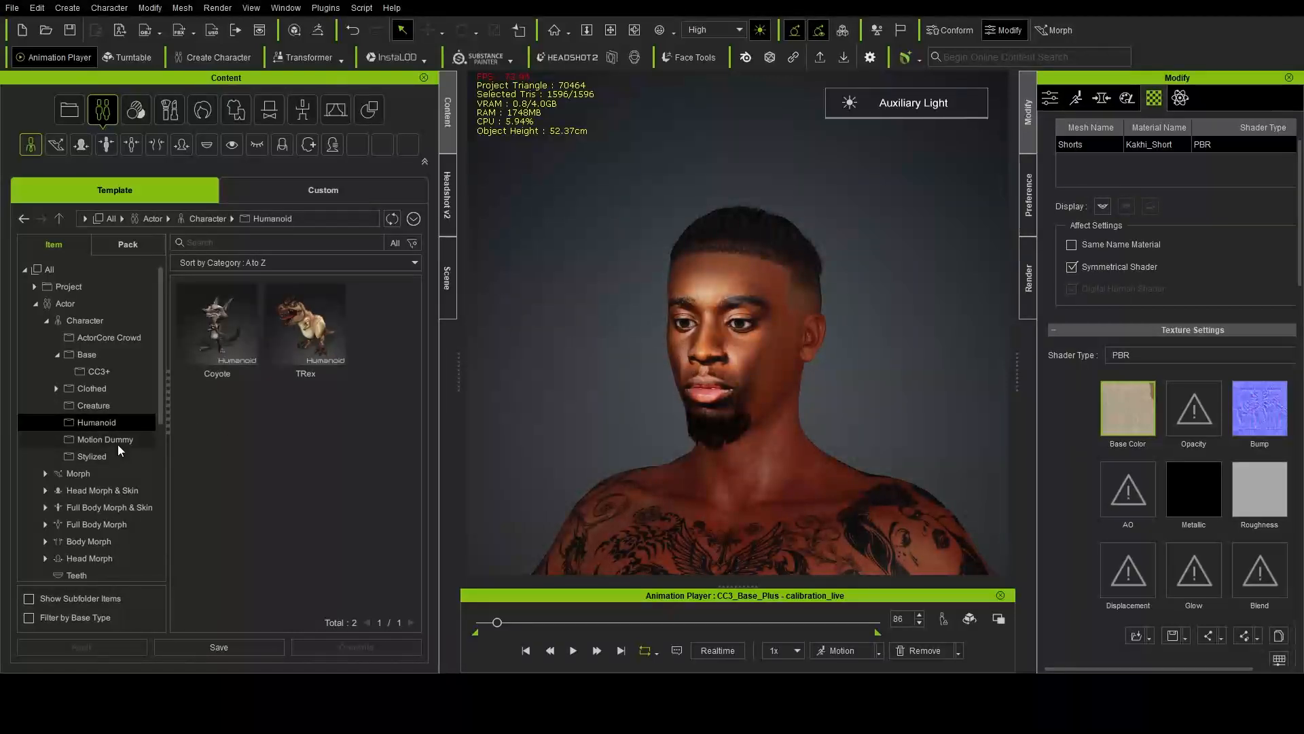
{"action": "left_click", "coordinate": [117, 442]}
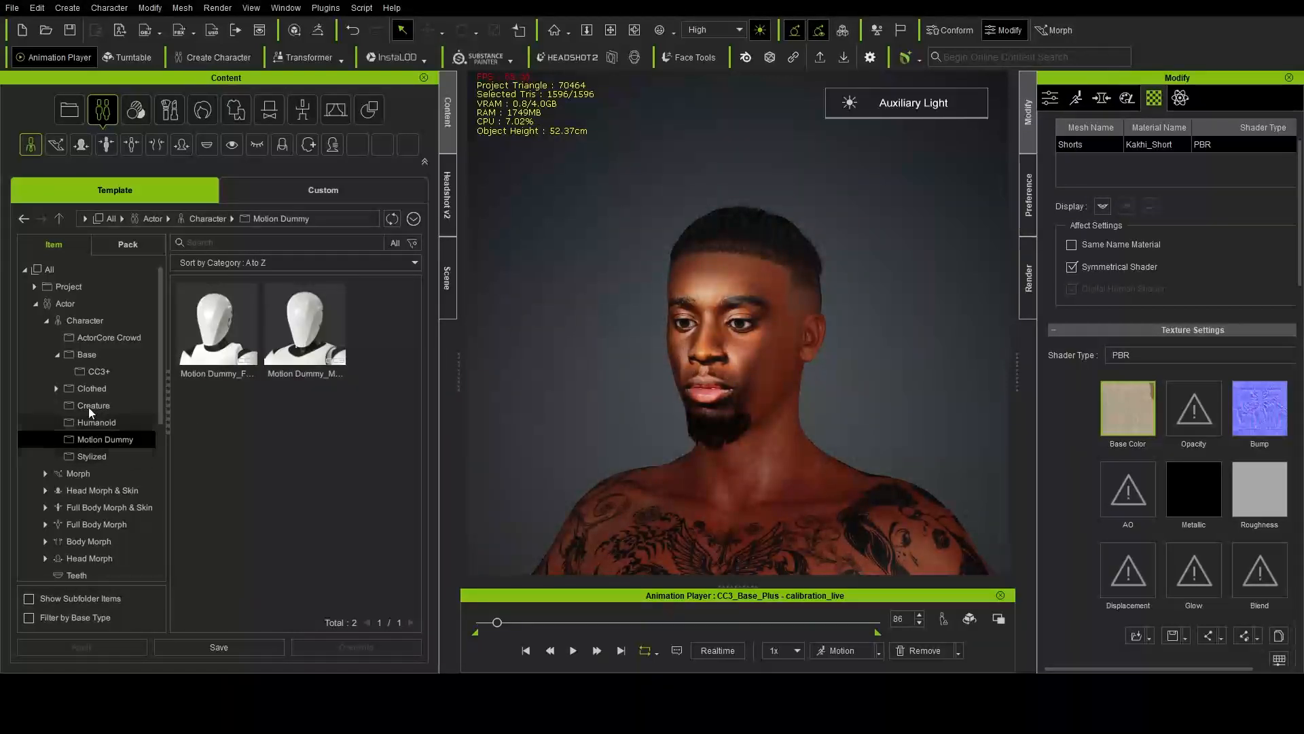
{"action": "left_click", "coordinate": [103, 355]}
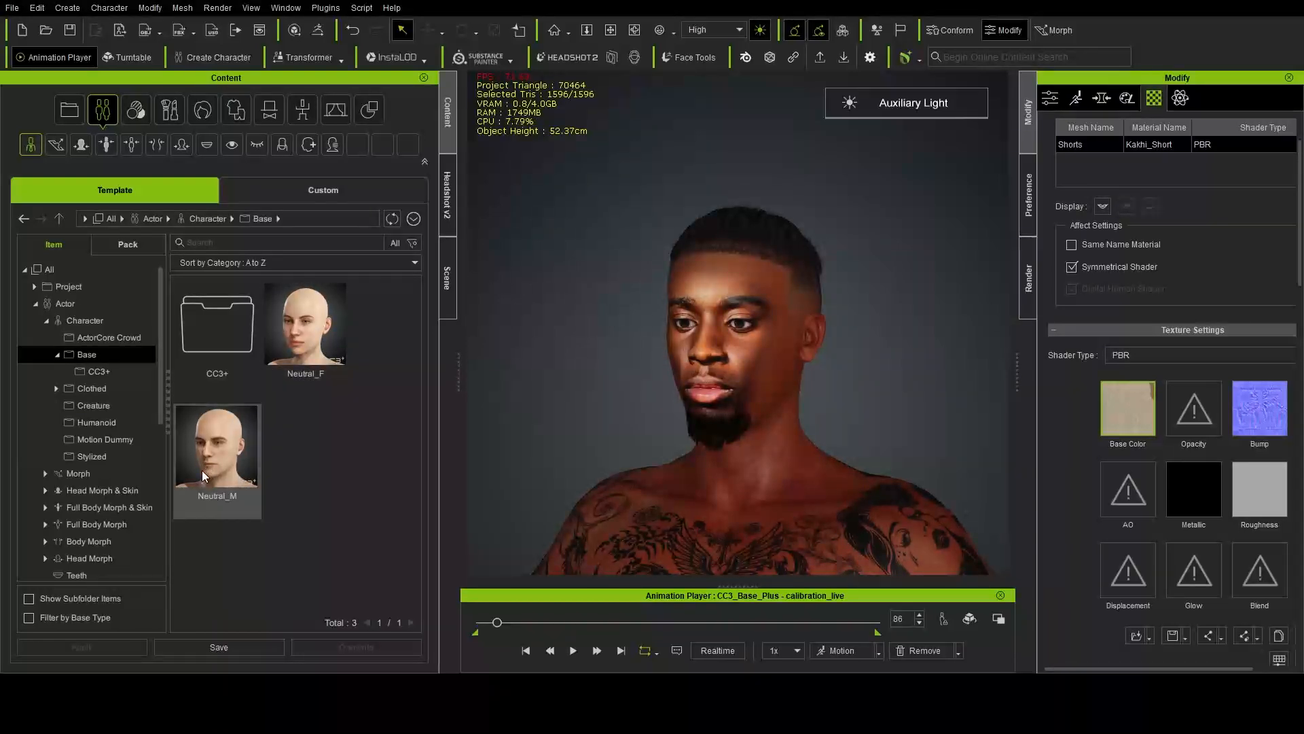
Step: Collapse the Actor tree and open the Teeth presets among the Actor categories
{"action": "left_click", "coordinate": [37, 303]}
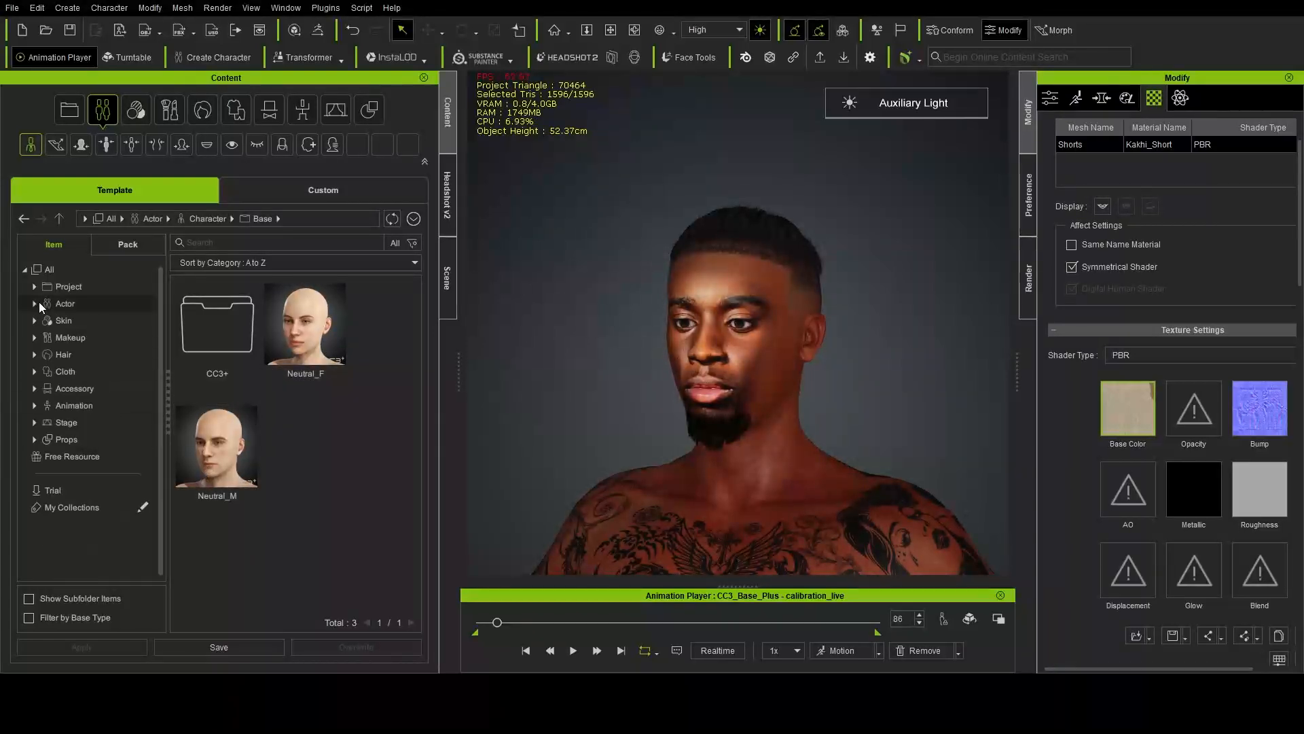
{"action": "left_click", "coordinate": [80, 304]}
{"action": "scroll", "coordinate": [228, 357], "scroll_direction": "down", "scroll_amount": 3}
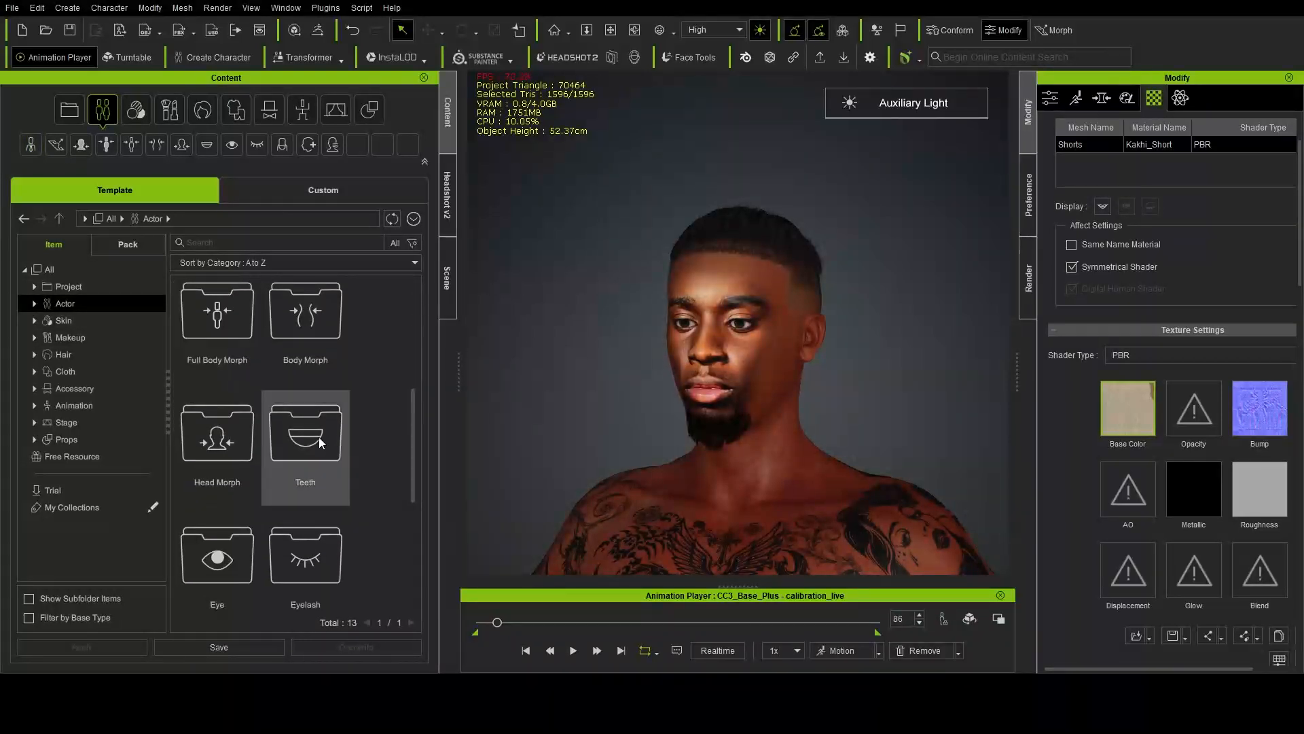
{"action": "double_click", "coordinate": [305, 442]}
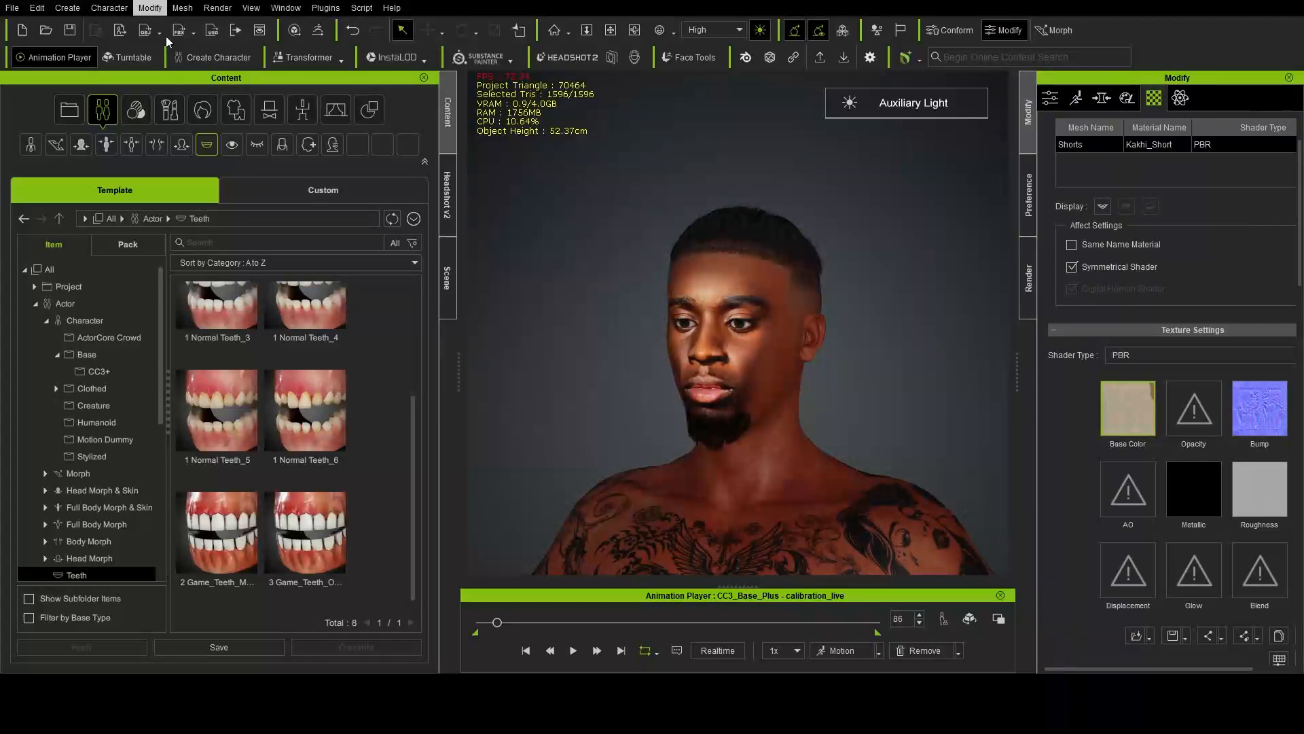
Step: Open the character's mouth and try the 1 Normal Teeth_4 preset on it
{"action": "left_click", "coordinate": [218, 126]}
{"action": "scroll", "coordinate": [591, 353], "scroll_direction": "up", "scroll_amount": 4}
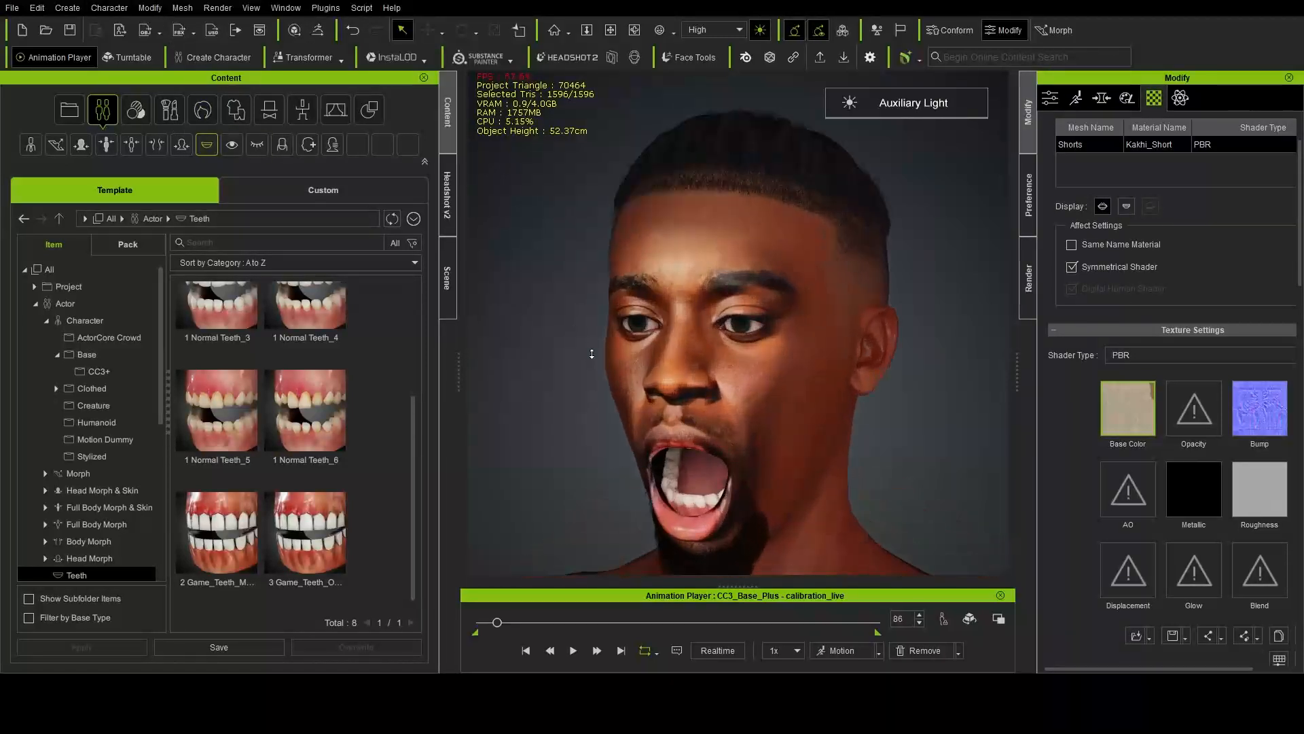
{"action": "scroll", "coordinate": [264, 395], "scroll_direction": "up", "scroll_amount": 3}
{"action": "scroll", "coordinate": [264, 395], "scroll_direction": "up", "scroll_amount": 1}
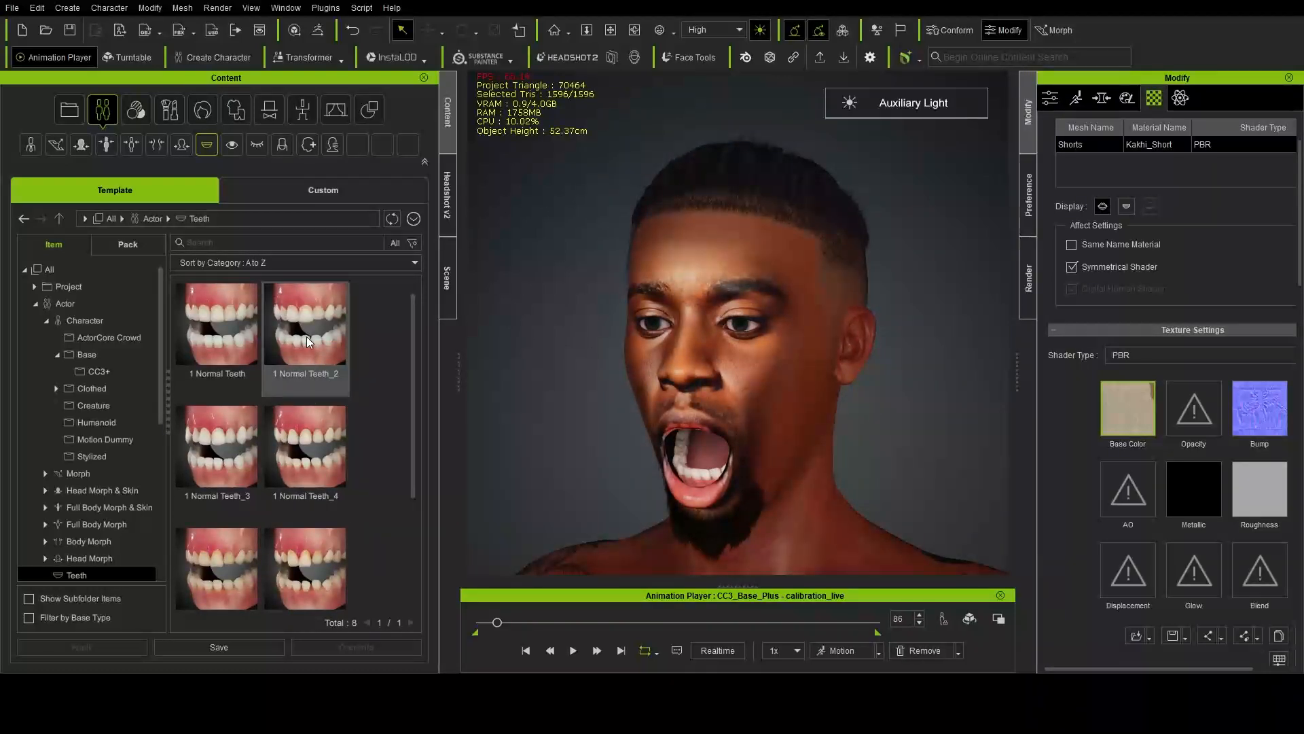
{"action": "left_click", "coordinate": [300, 423]}
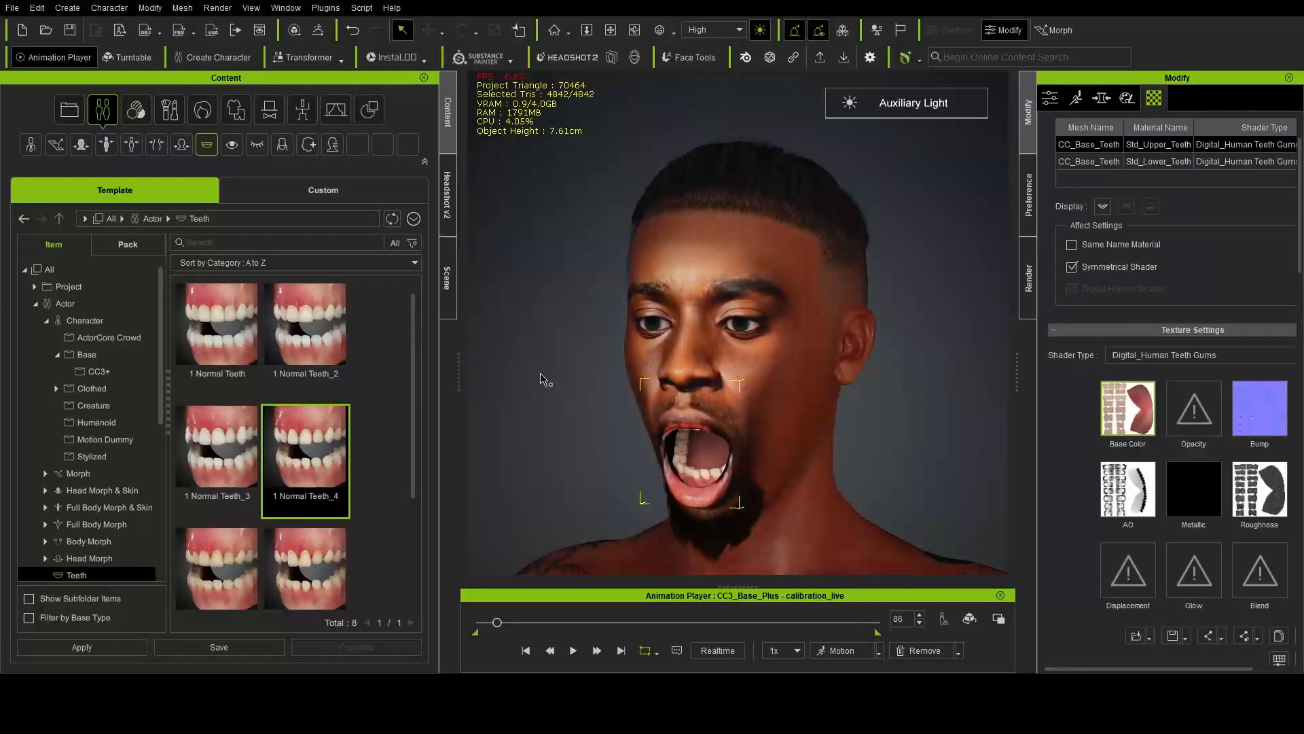
{"action": "left_click_drag", "start_coordinate": [676, 434], "coordinate": [691, 406], "text": "alt"}
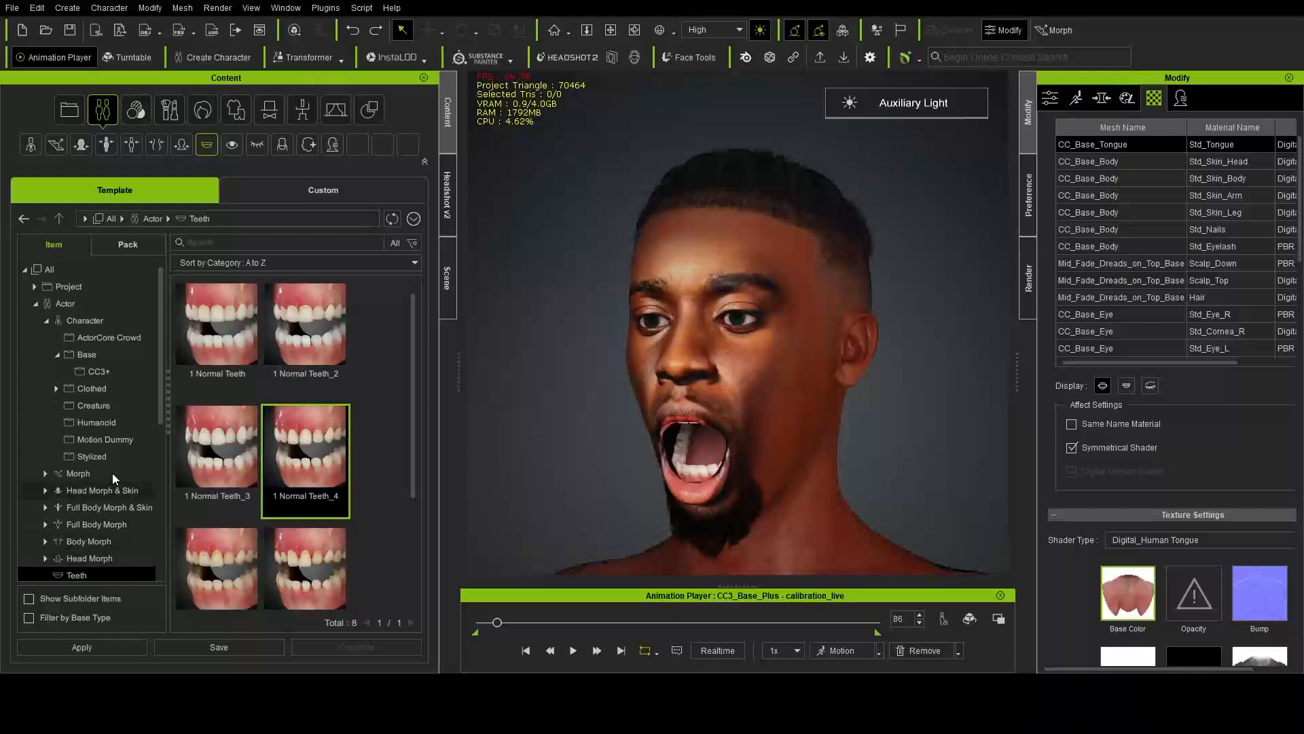
Step: Browse the Eye presets in the Actor library
{"action": "scroll", "coordinate": [71, 496], "scroll_direction": "down", "scroll_amount": 1}
{"action": "left_click", "coordinate": [71, 539]}
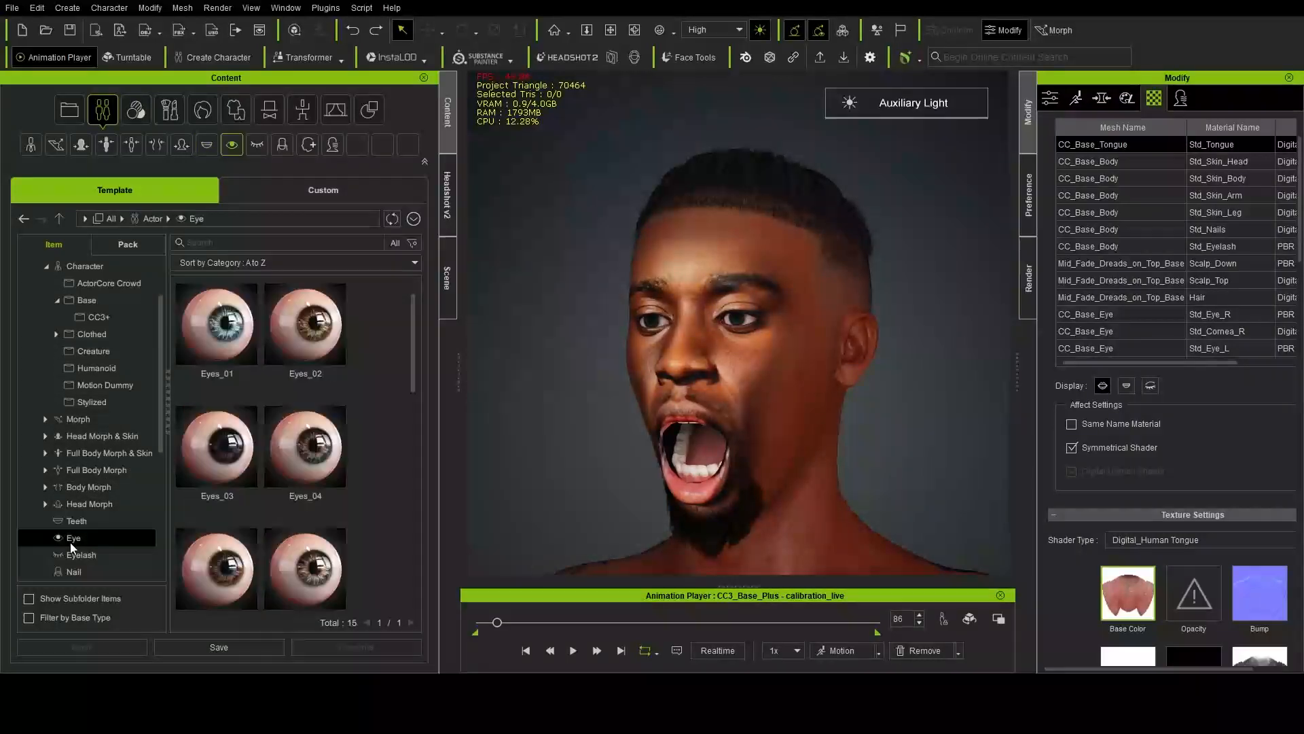
{"action": "scroll", "coordinate": [308, 403], "scroll_direction": "down", "scroll_amount": 1}
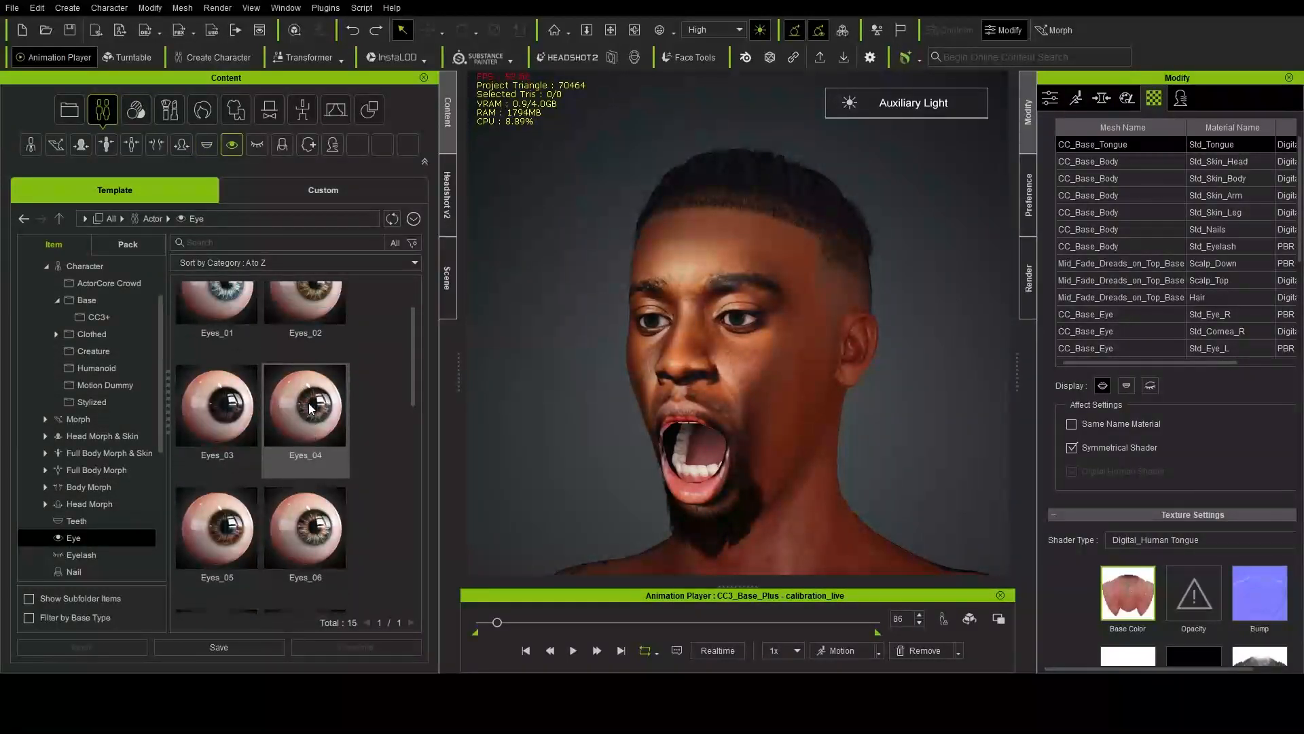
{"action": "scroll", "coordinate": [309, 407], "scroll_direction": "up", "scroll_amount": 1}
{"action": "scroll", "coordinate": [309, 408], "scroll_direction": "down", "scroll_amount": 2}
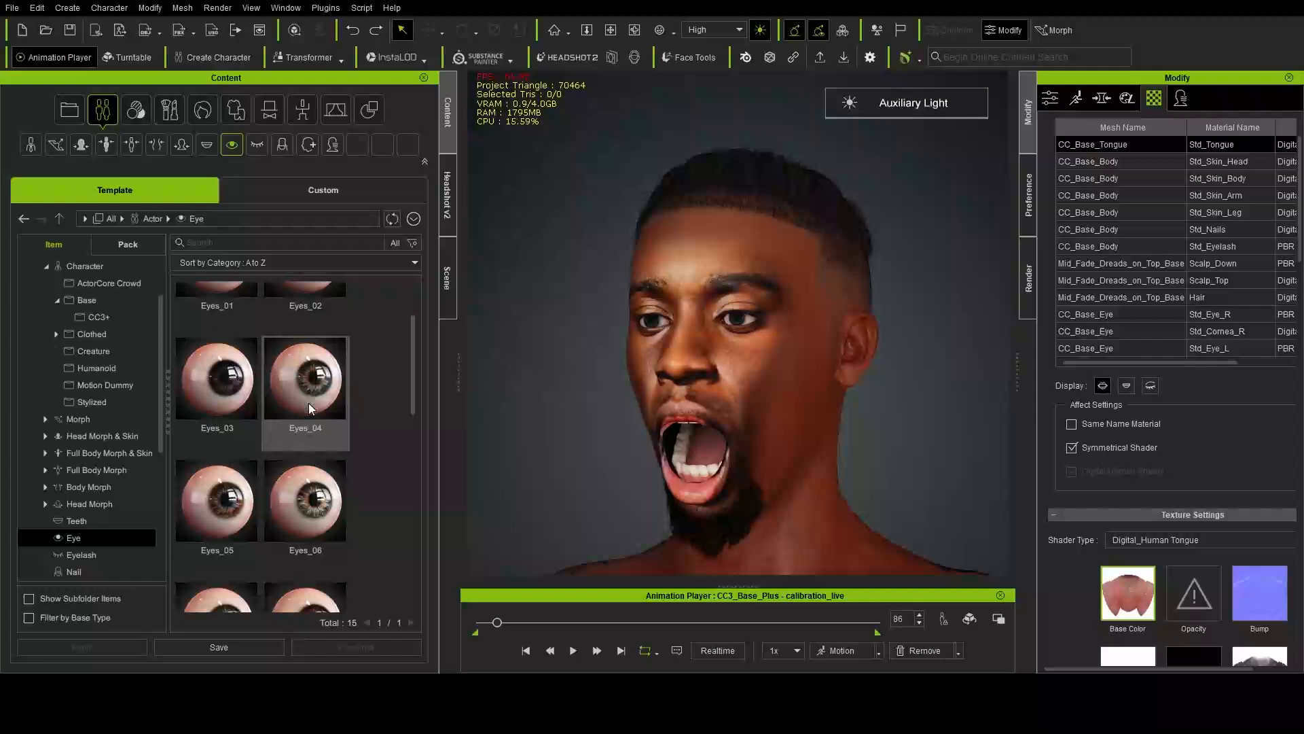
Step: Browse the Actor library's Eyelash, Nail, FacialProfile and Expression Wrinkles presets
{"action": "left_click", "coordinate": [84, 554]}
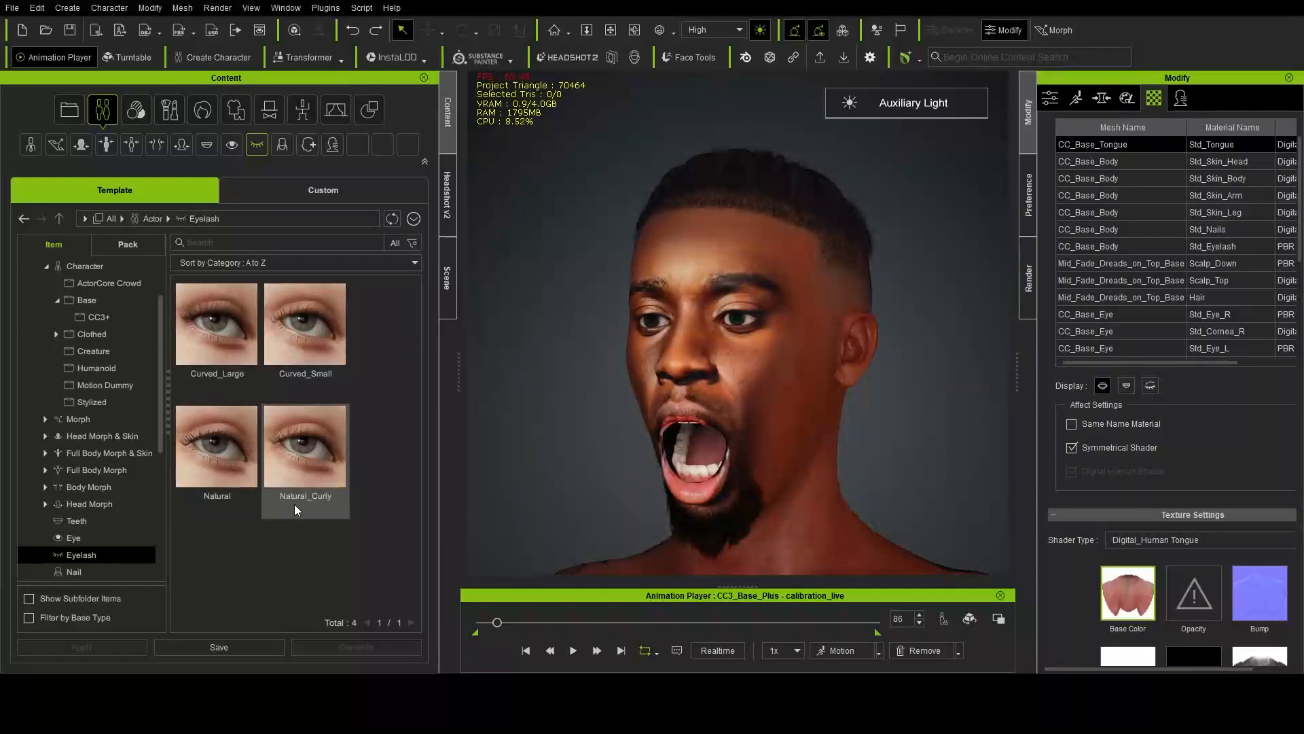
{"action": "scroll", "coordinate": [79, 541], "scroll_direction": "down", "scroll_amount": 2}
{"action": "left_click", "coordinate": [80, 535]}
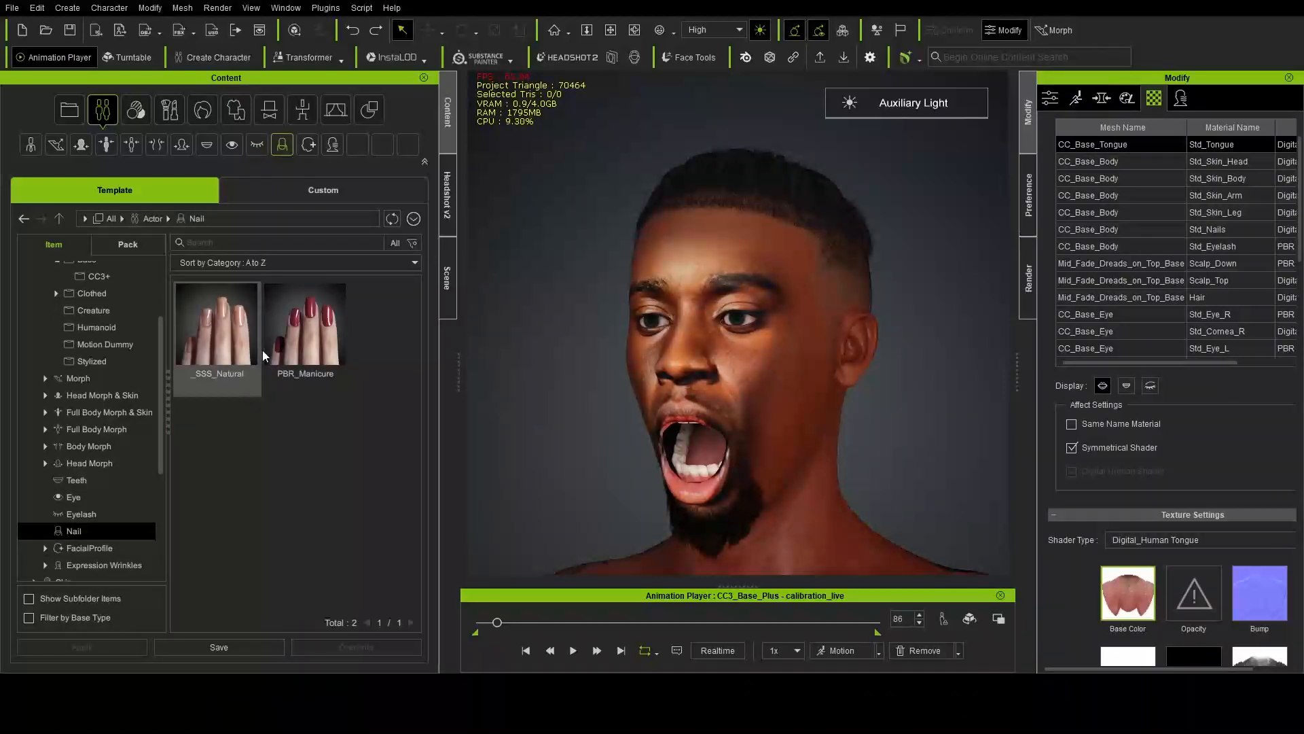
{"action": "left_click", "coordinate": [83, 552]}
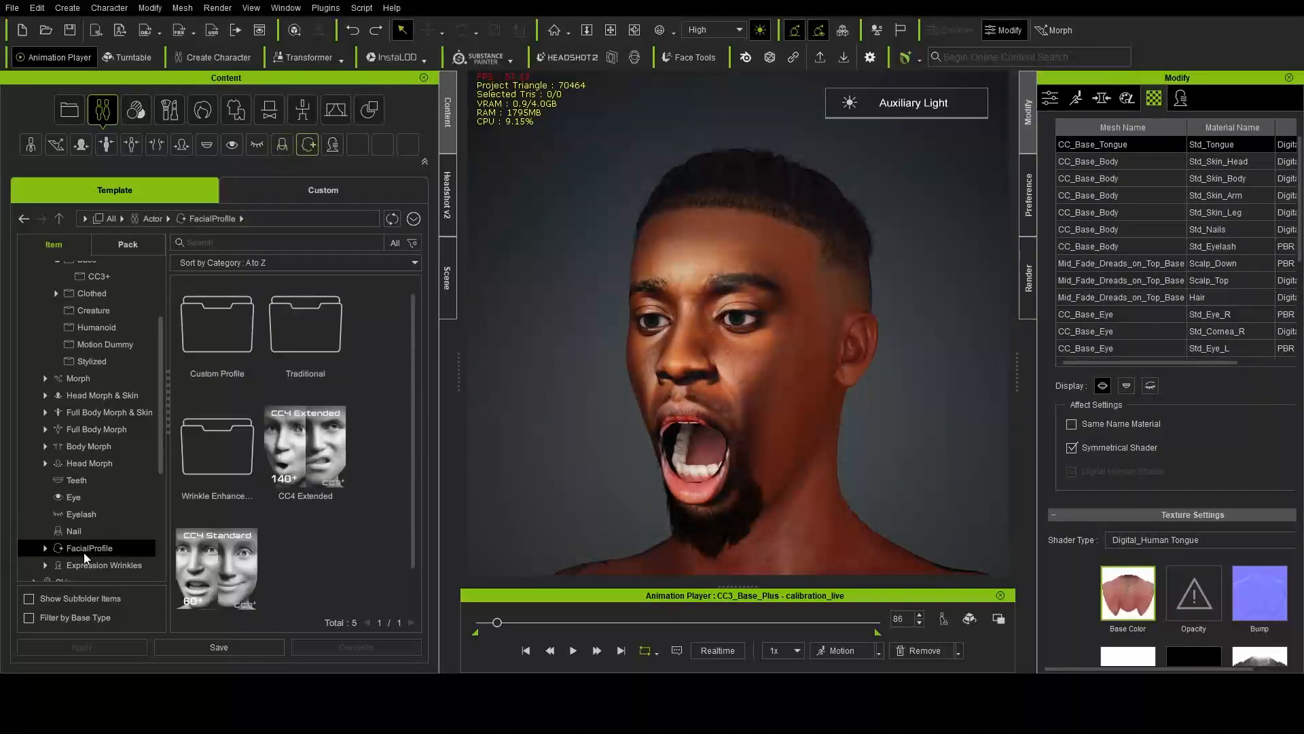
{"action": "scroll", "coordinate": [87, 548], "scroll_direction": "down", "scroll_amount": 1}
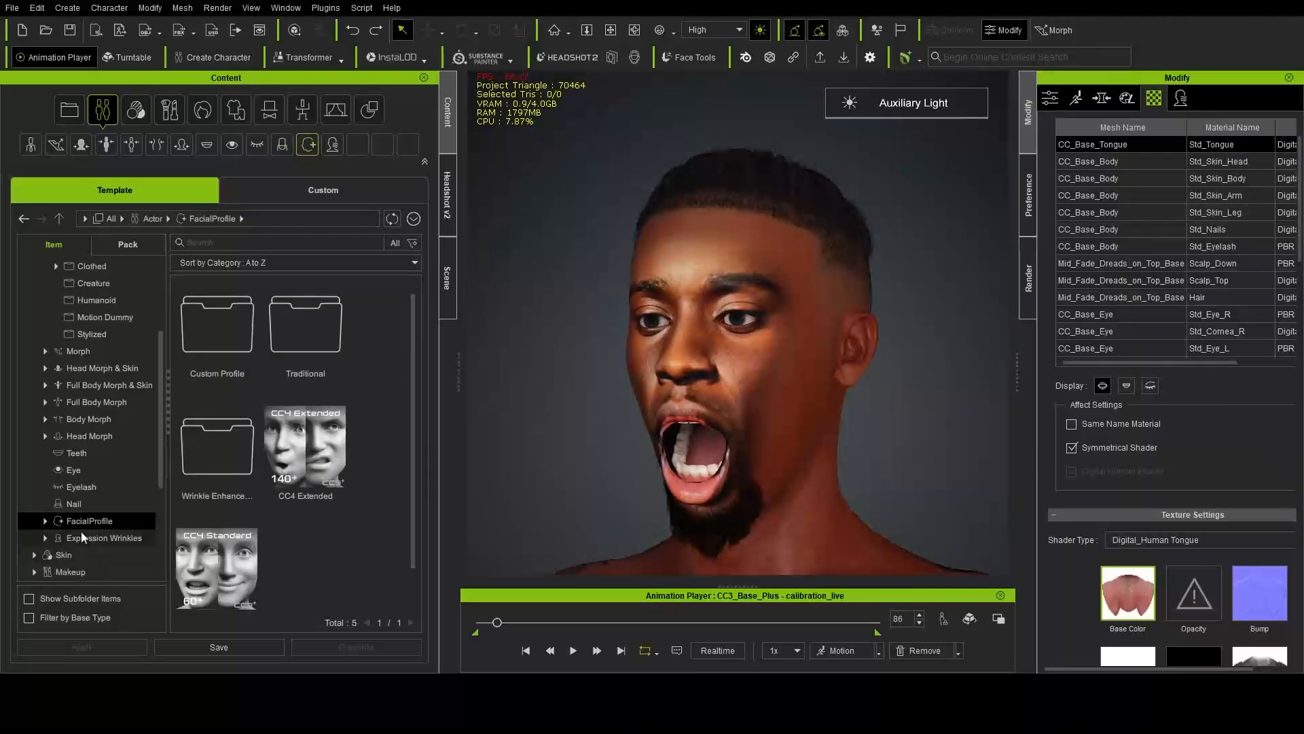
{"action": "left_click", "coordinate": [84, 538]}
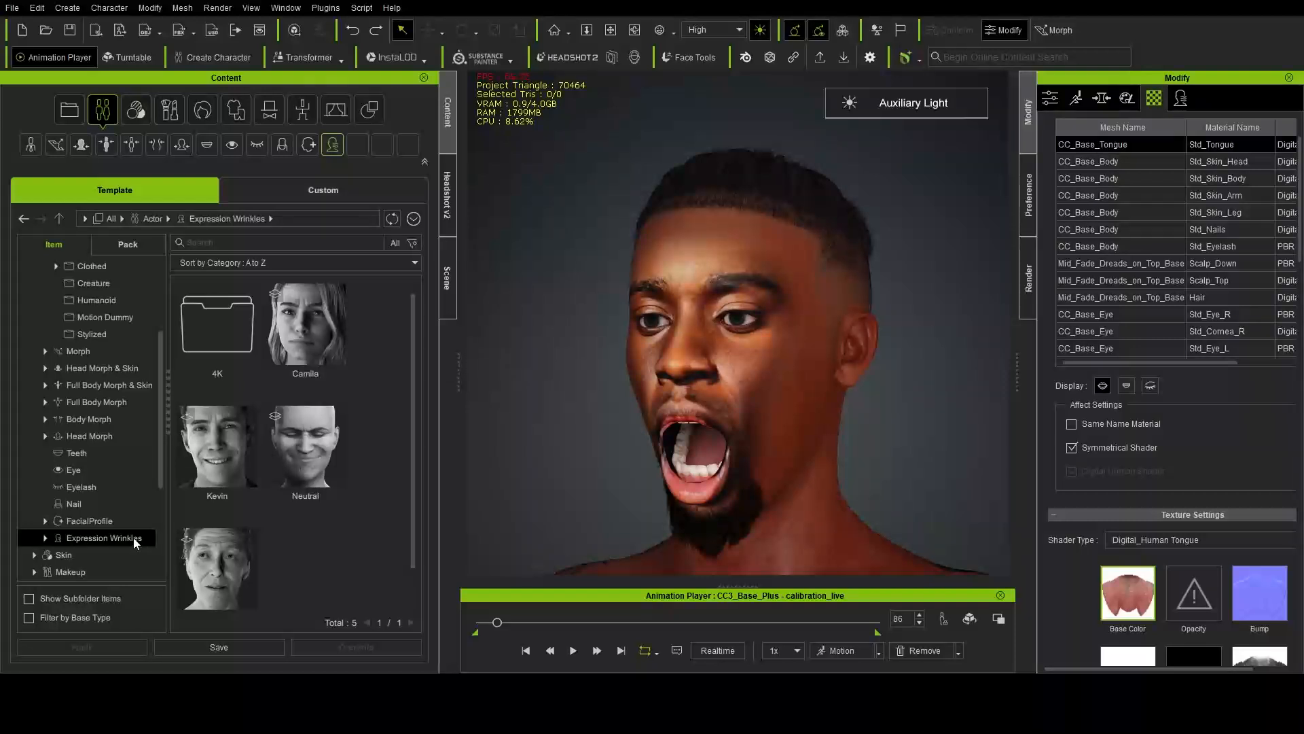
Step: Play the character's animation from the first frame to examine the facial expressions, then stop and return to the first frame
{"action": "left_click", "coordinate": [527, 651]}
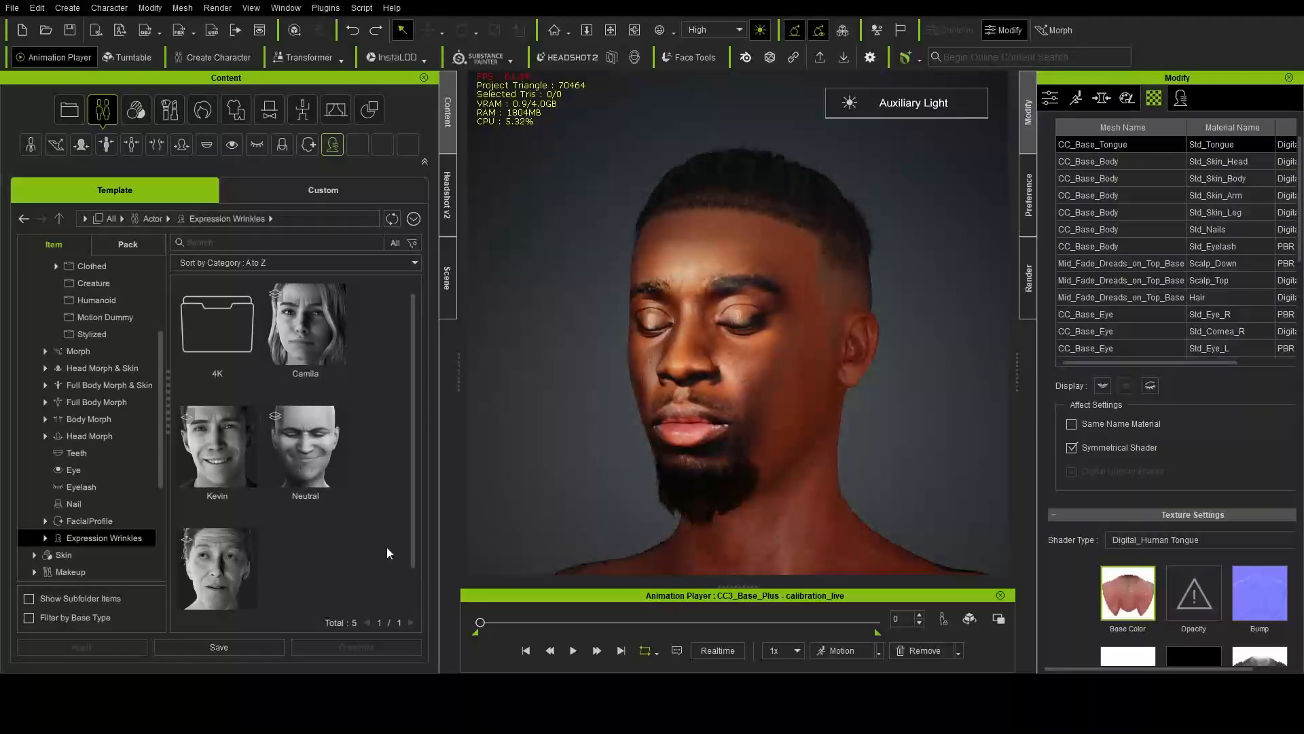
{"action": "left_click", "coordinate": [574, 651]}
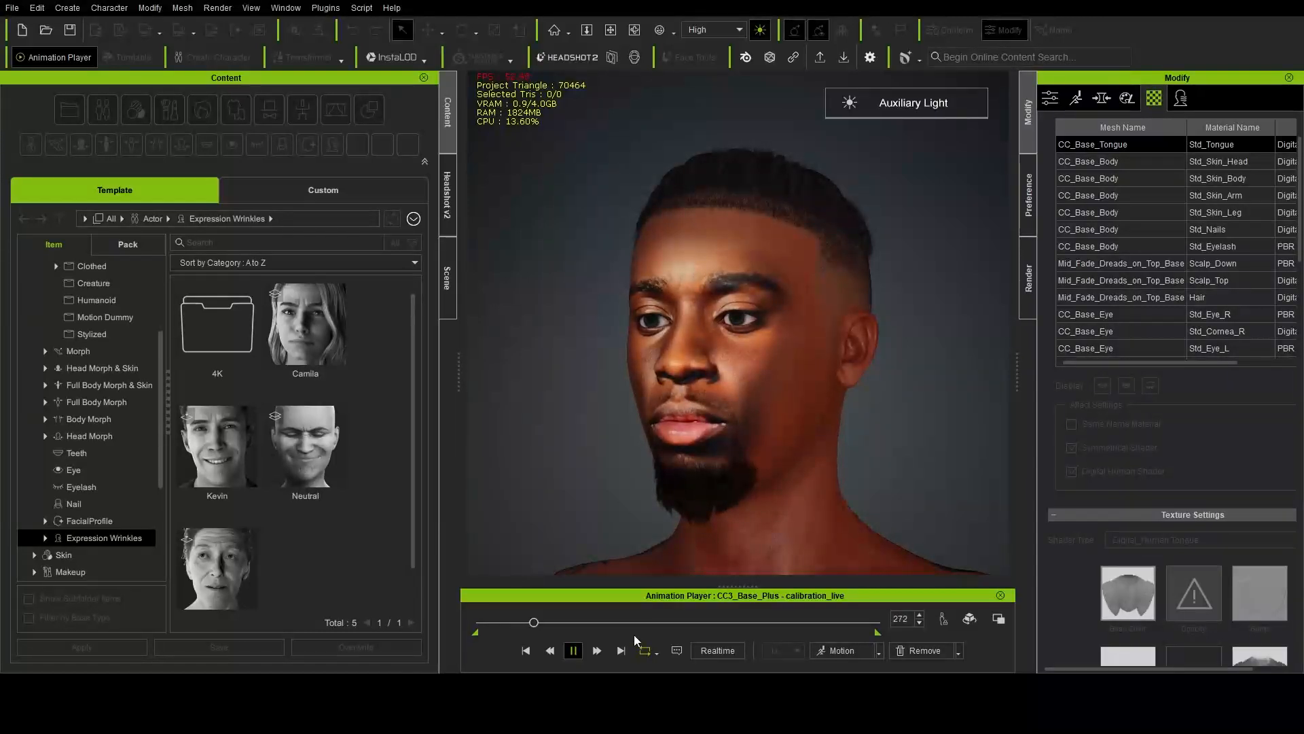
{"action": "left_click", "coordinate": [574, 651]}
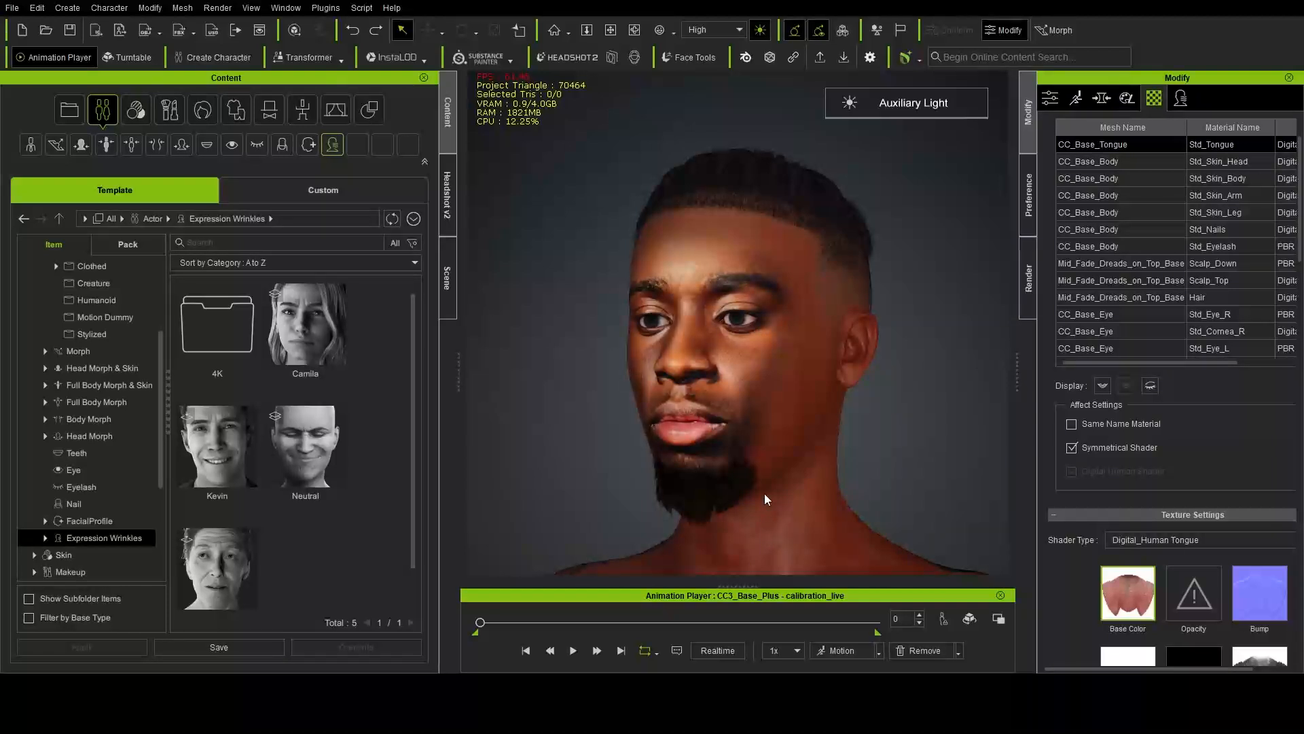
{"action": "key", "text": "space"}
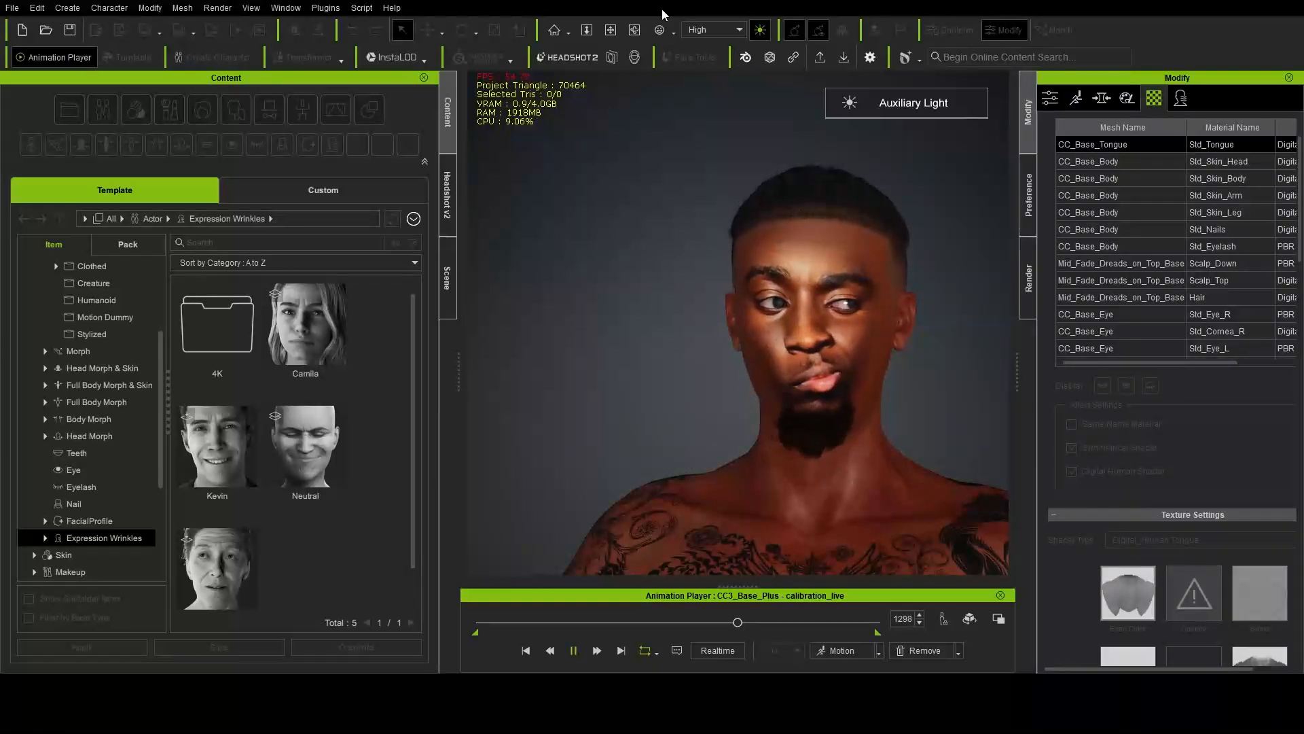
{"action": "key", "text": "space"}
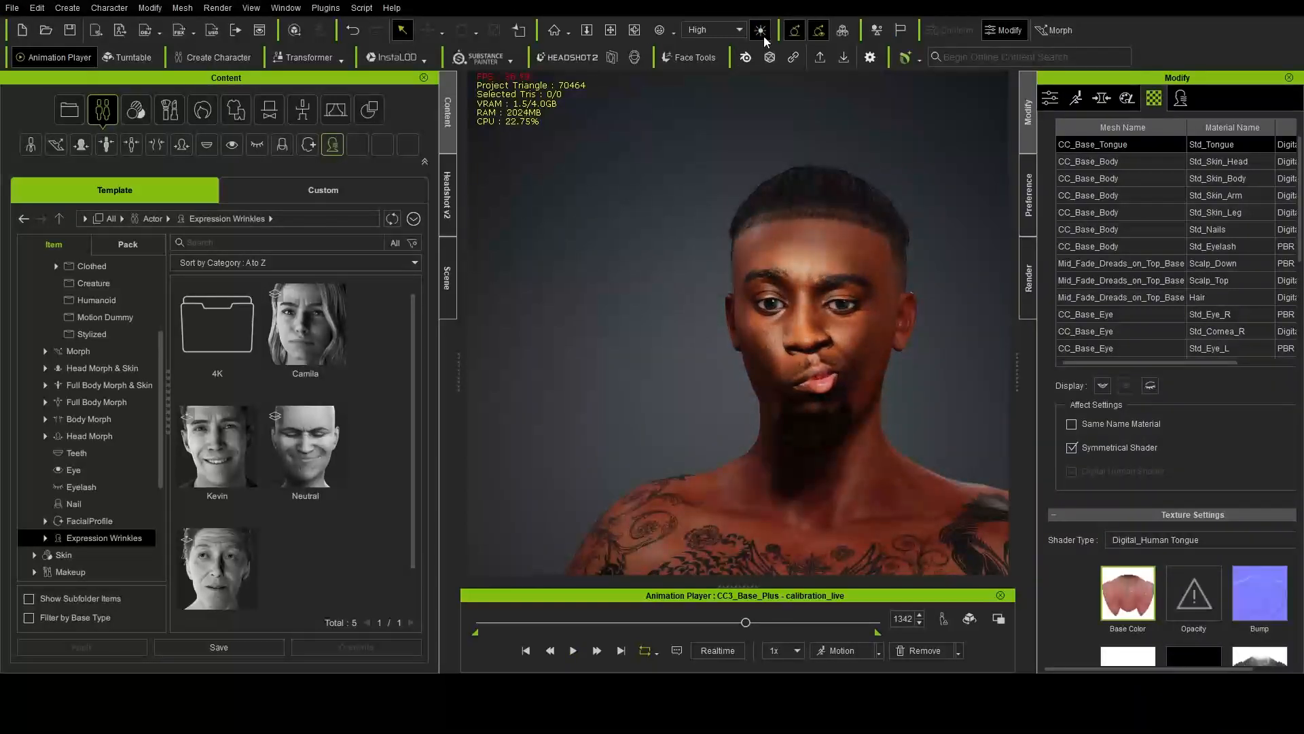
{"action": "left_click", "coordinate": [762, 32]}
{"action": "left_click", "coordinate": [526, 650]}
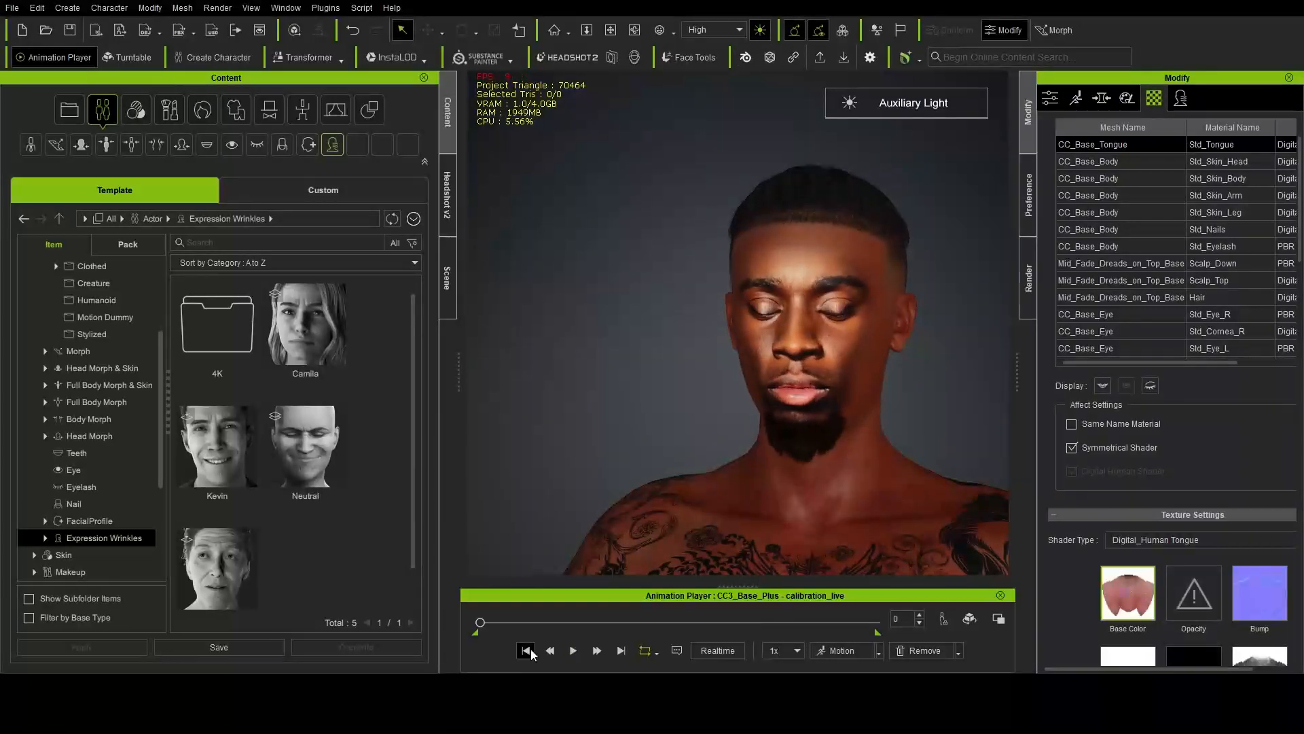
Step: Open the Skin category in the content library
{"action": "scroll", "coordinate": [218, 449], "scroll_direction": "down", "scroll_amount": 1}
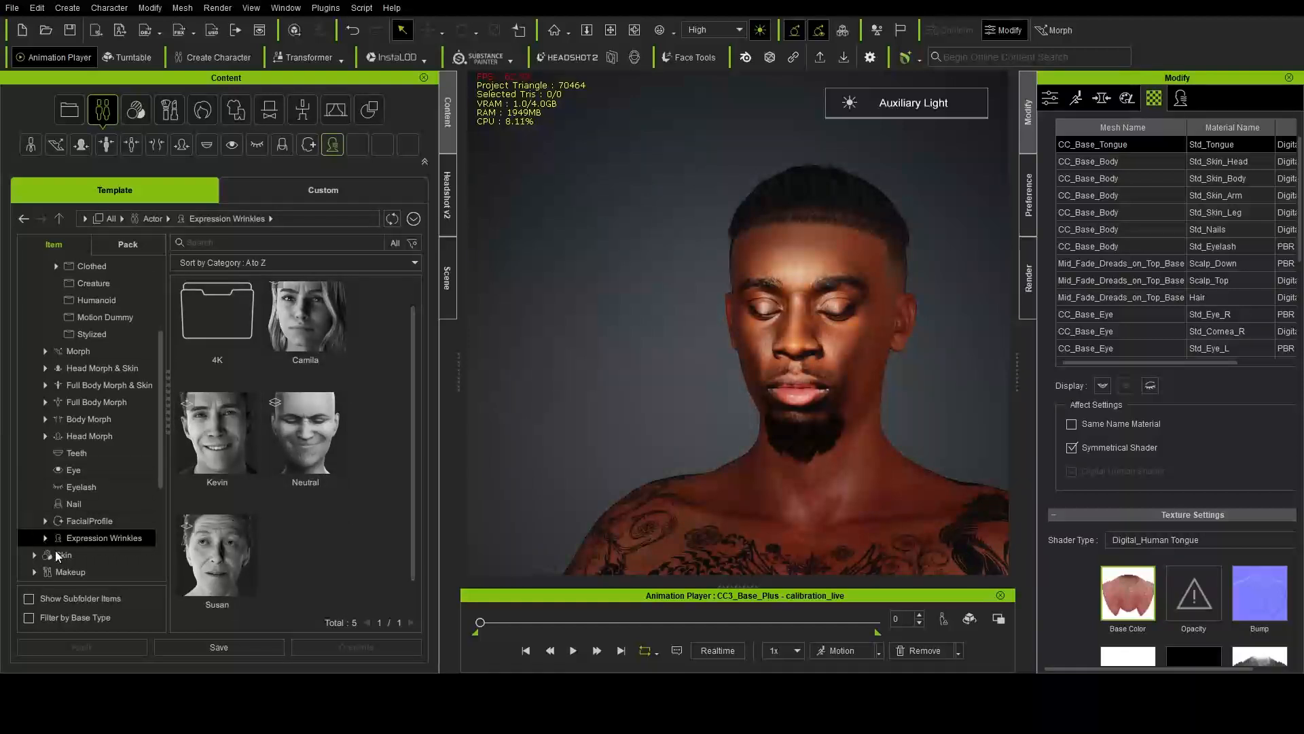
{"action": "left_click", "coordinate": [99, 558]}
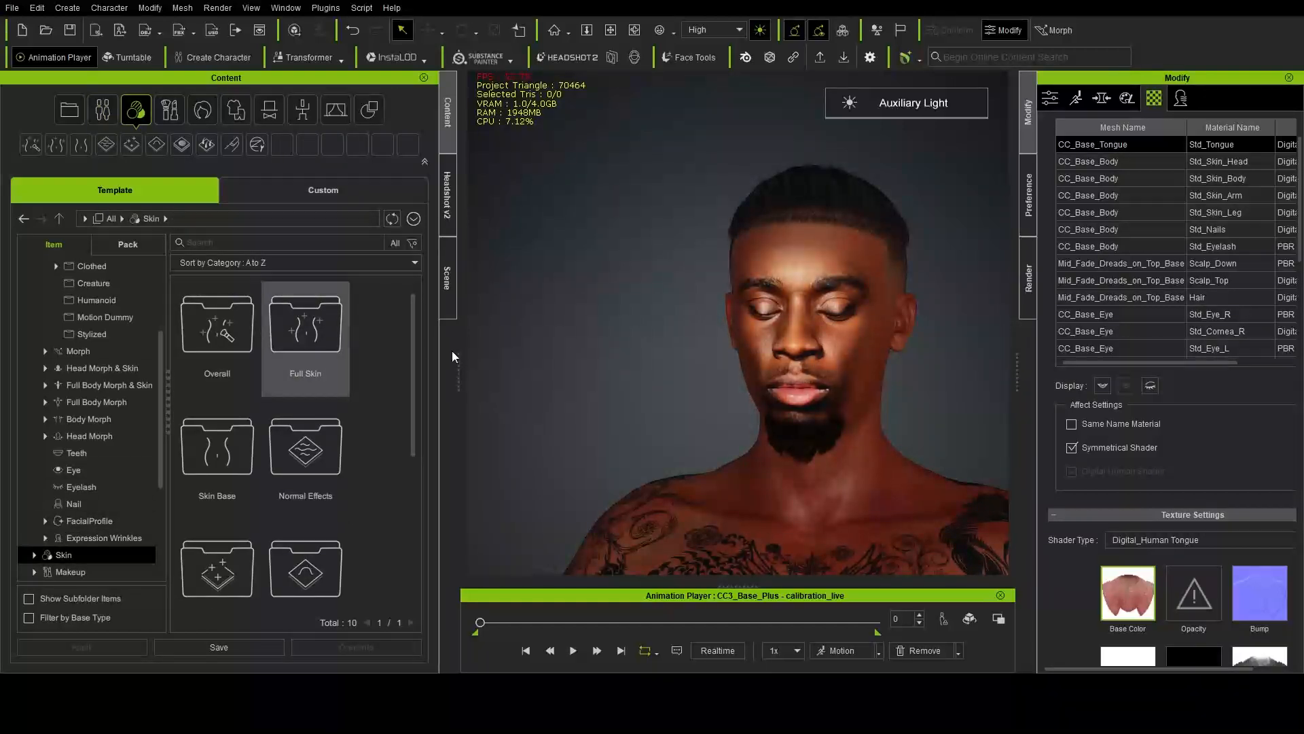
Step: Examine the character's face from the front and view the Headshot v2 image setup, returning to the content library
{"action": "scroll", "coordinate": [665, 388], "scroll_direction": "up", "scroll_amount": 2}
{"action": "right_click_drag", "start_coordinate": [665, 388], "coordinate": [701, 386]}
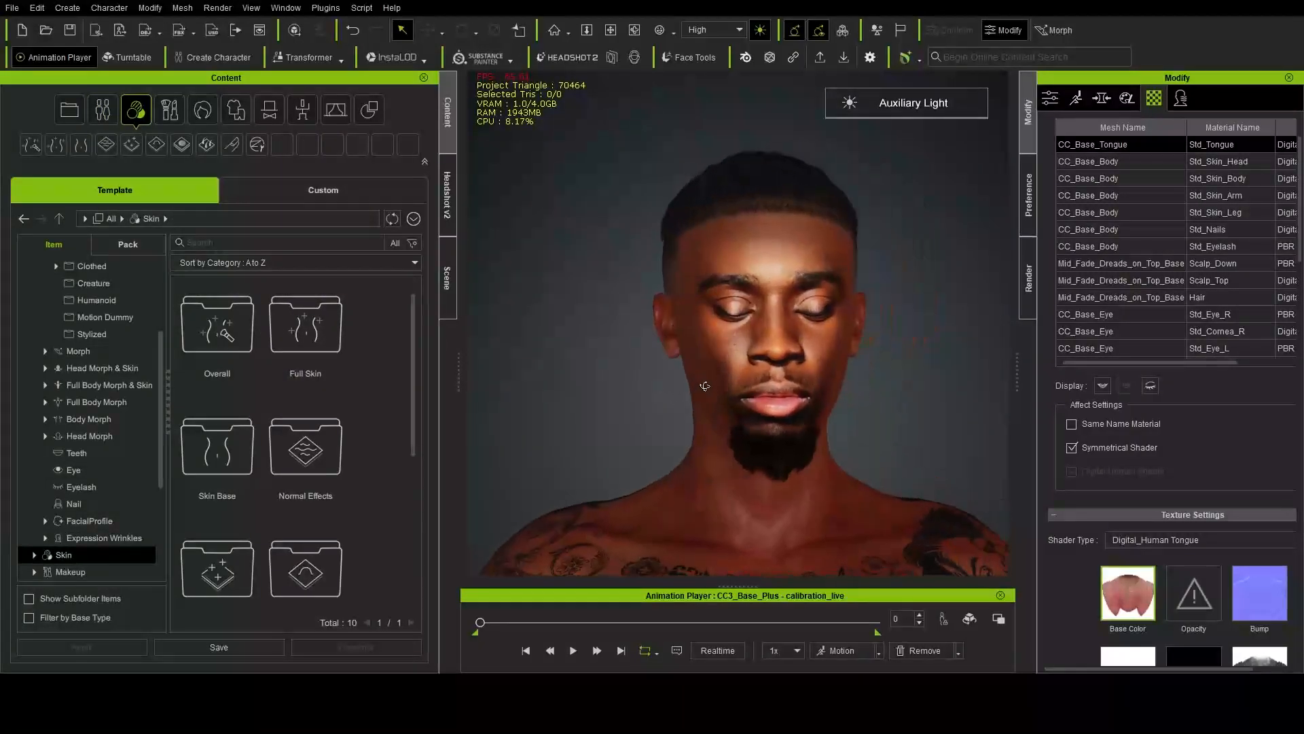
{"action": "middle_click_drag", "start_coordinate": [710, 386], "coordinate": [661, 384]}
{"action": "right_click_drag", "start_coordinate": [661, 384], "coordinate": [663, 383]}
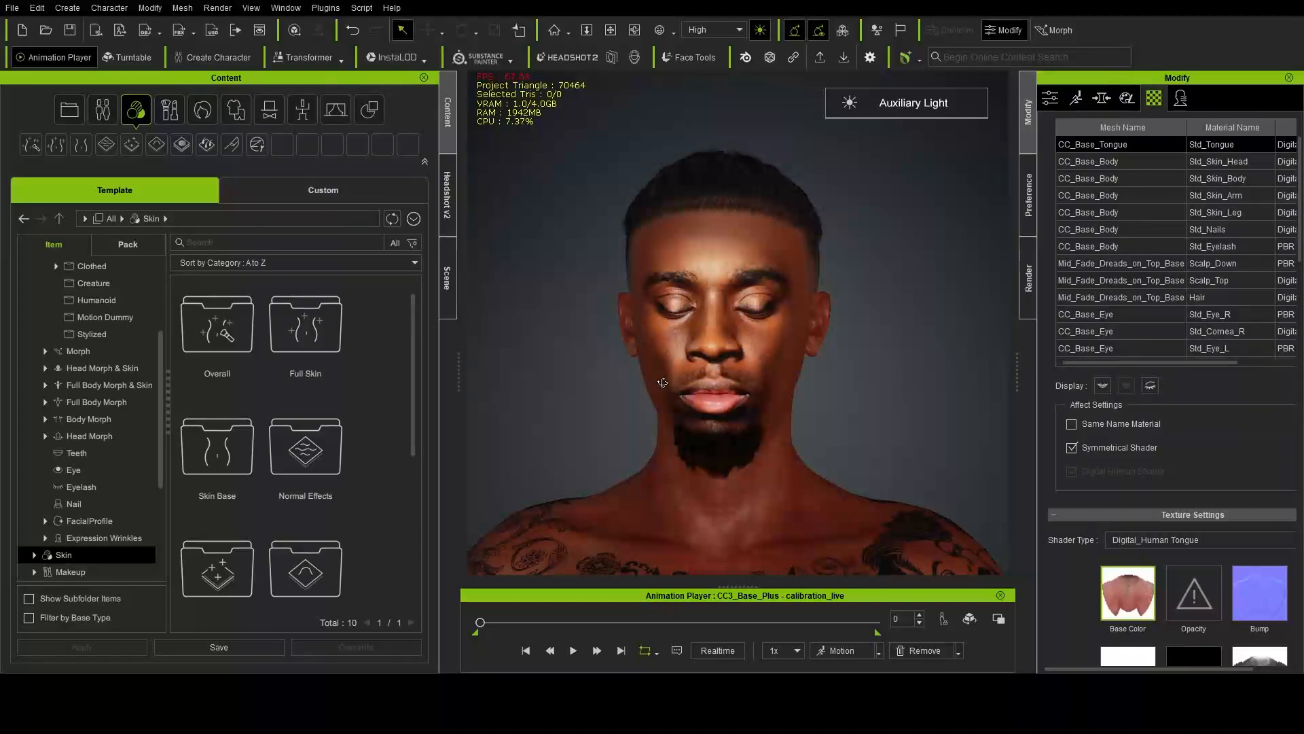
{"action": "left_click", "coordinate": [447, 195]}
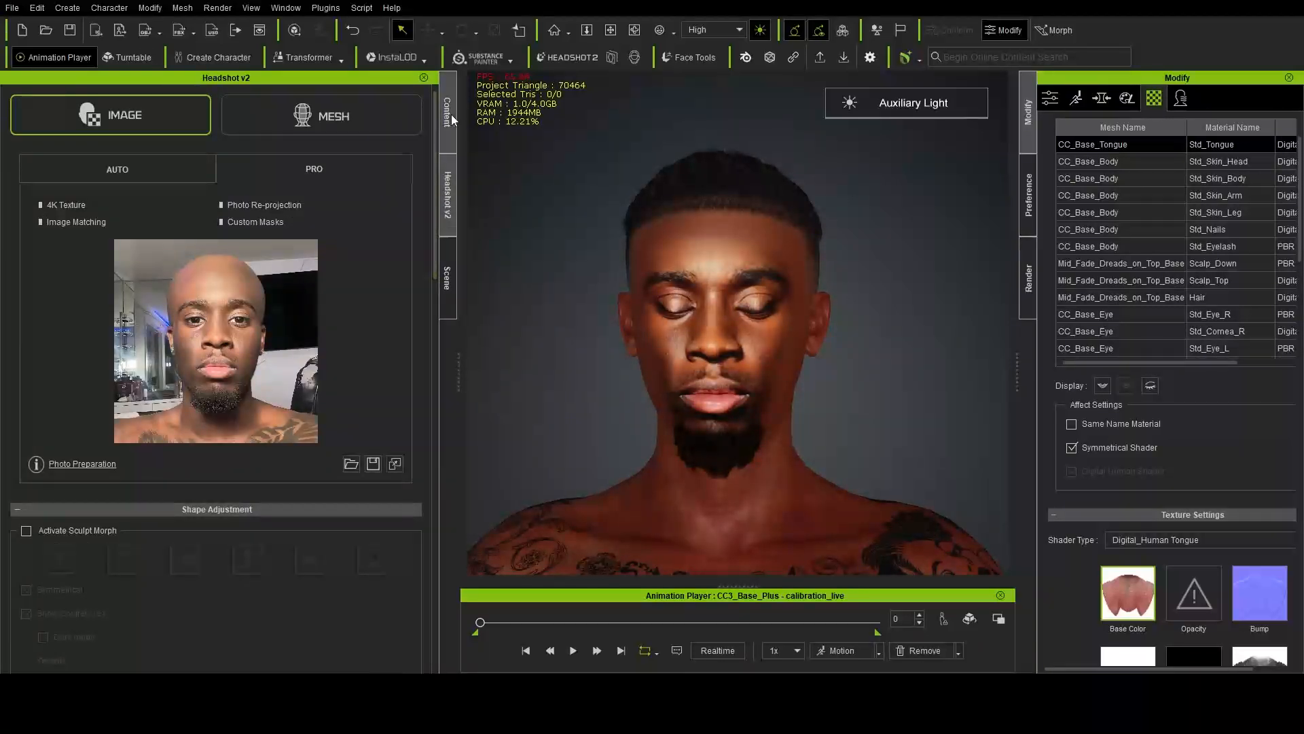
{"action": "scroll", "coordinate": [598, 202], "scroll_direction": "up", "scroll_amount": 2}
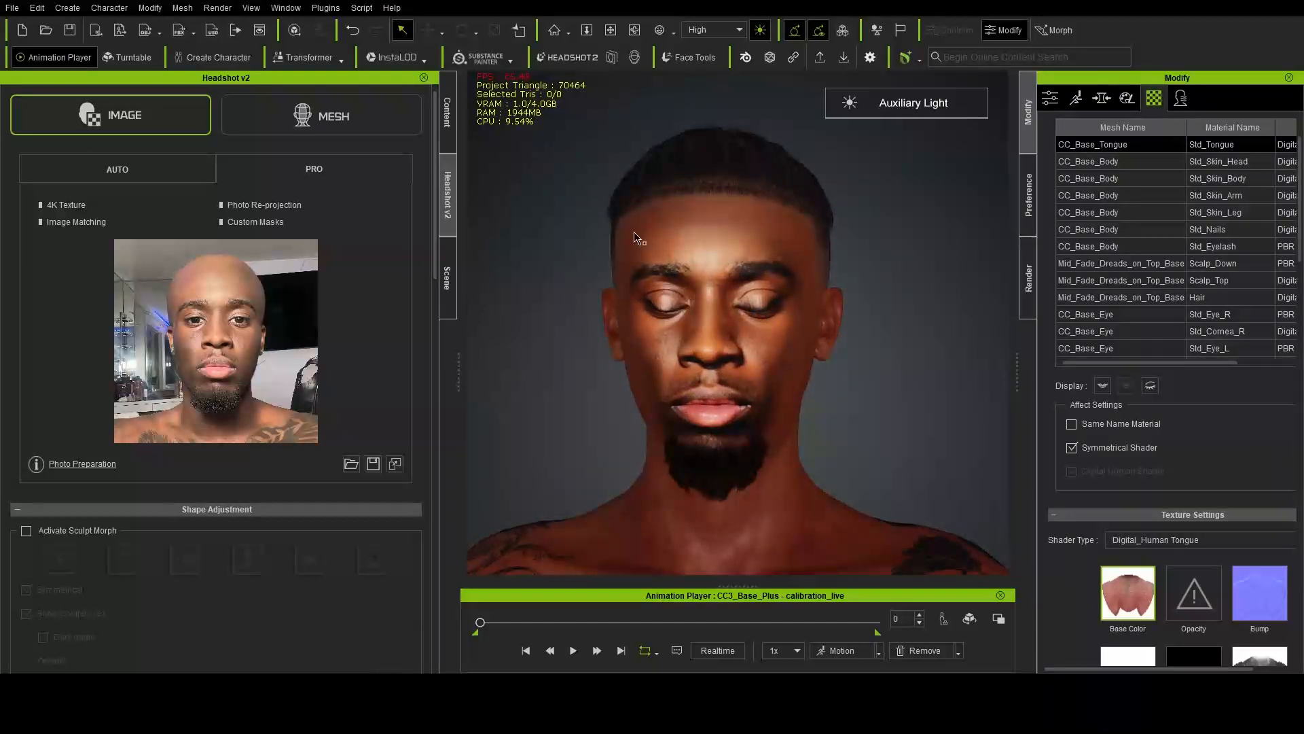
{"action": "left_click", "coordinate": [450, 132]}
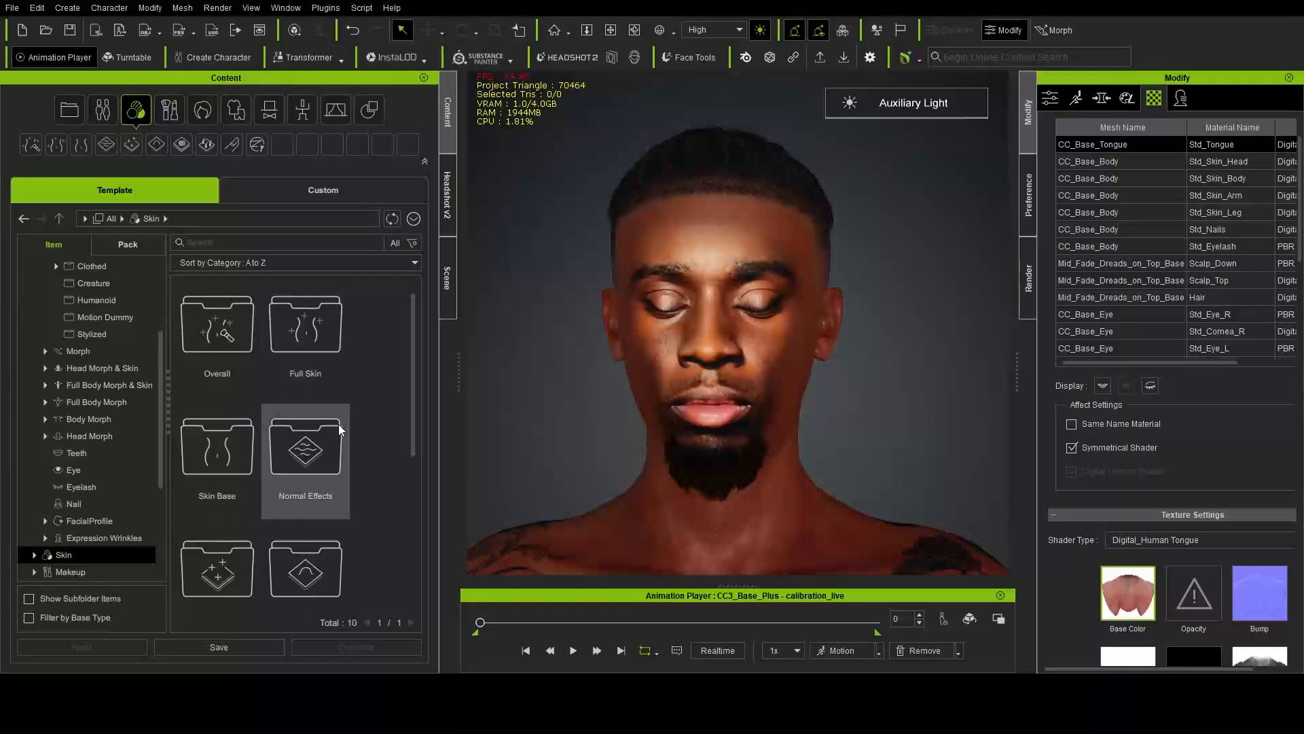
Step: Browse the Full Skin presets and the Facial Part presets in the 1_Facial Wrinkle folder of Normal Effects
{"action": "double_click", "coordinate": [304, 361]}
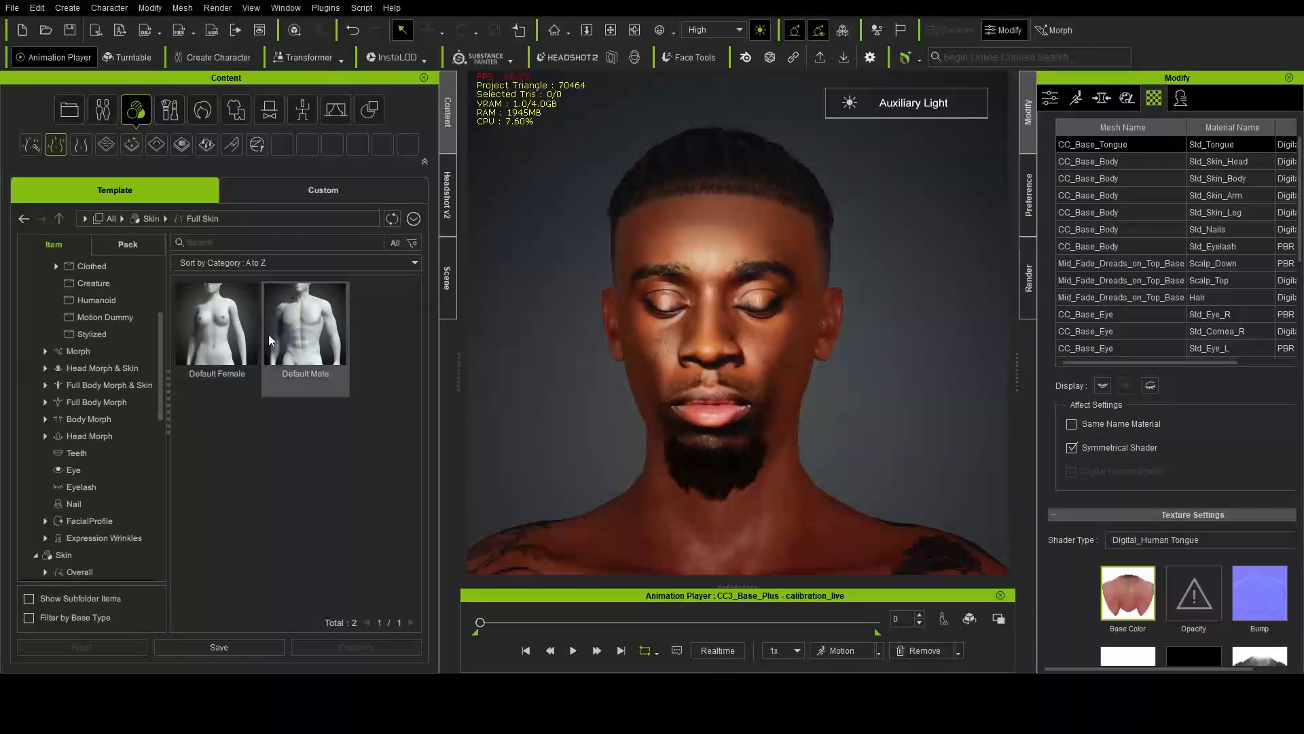
{"action": "left_click", "coordinate": [151, 218]}
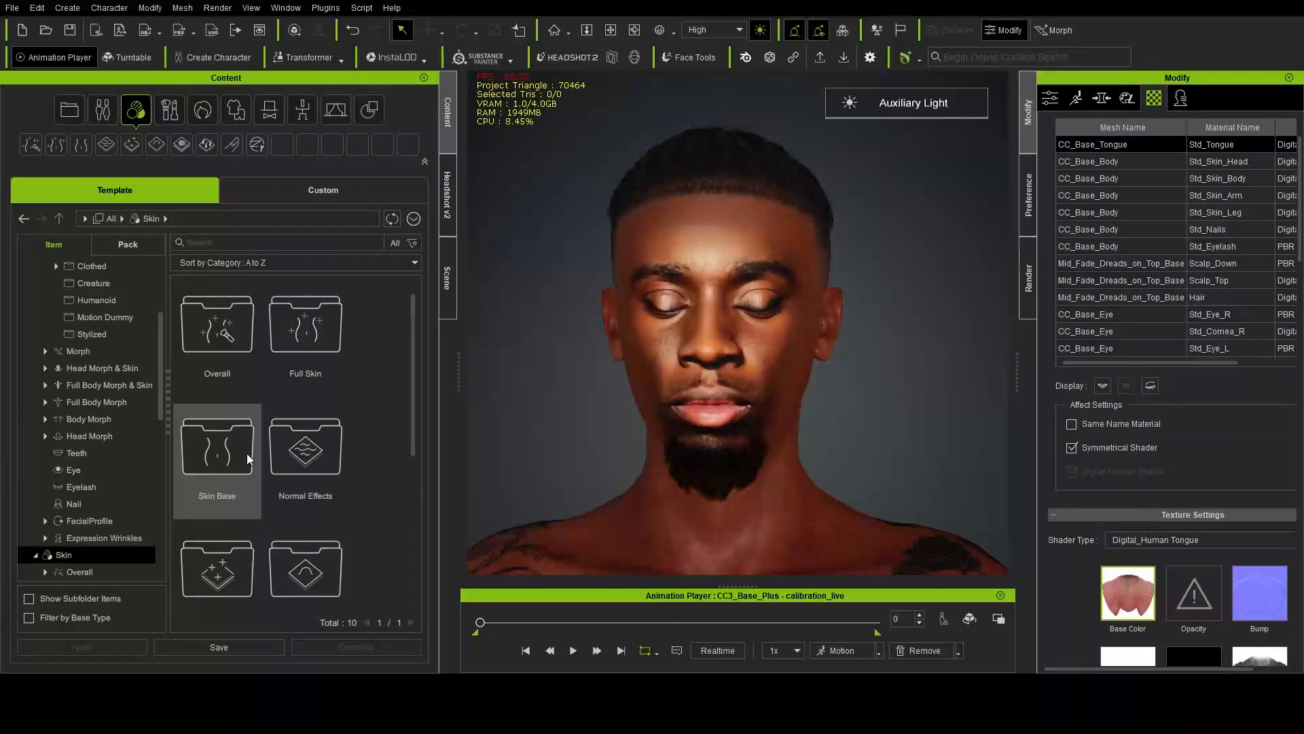
{"action": "double_click", "coordinate": [288, 451]}
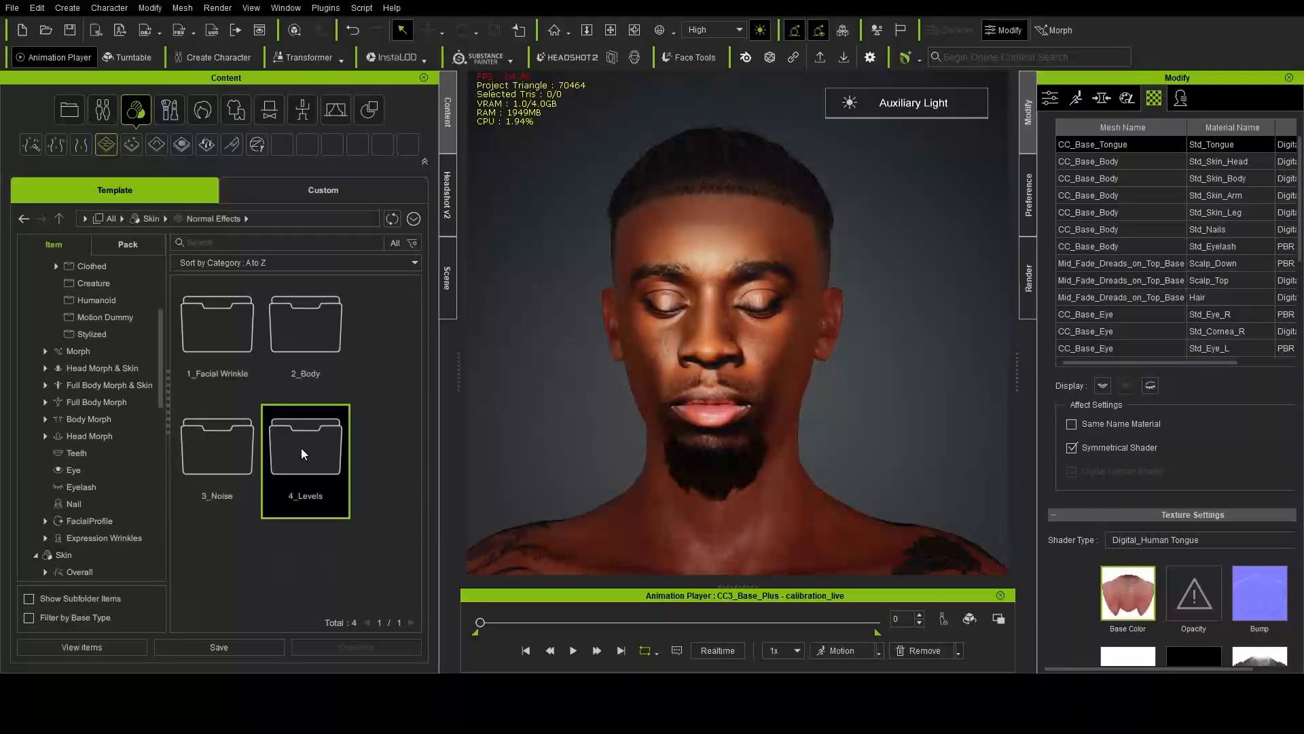
{"action": "double_click", "coordinate": [245, 364]}
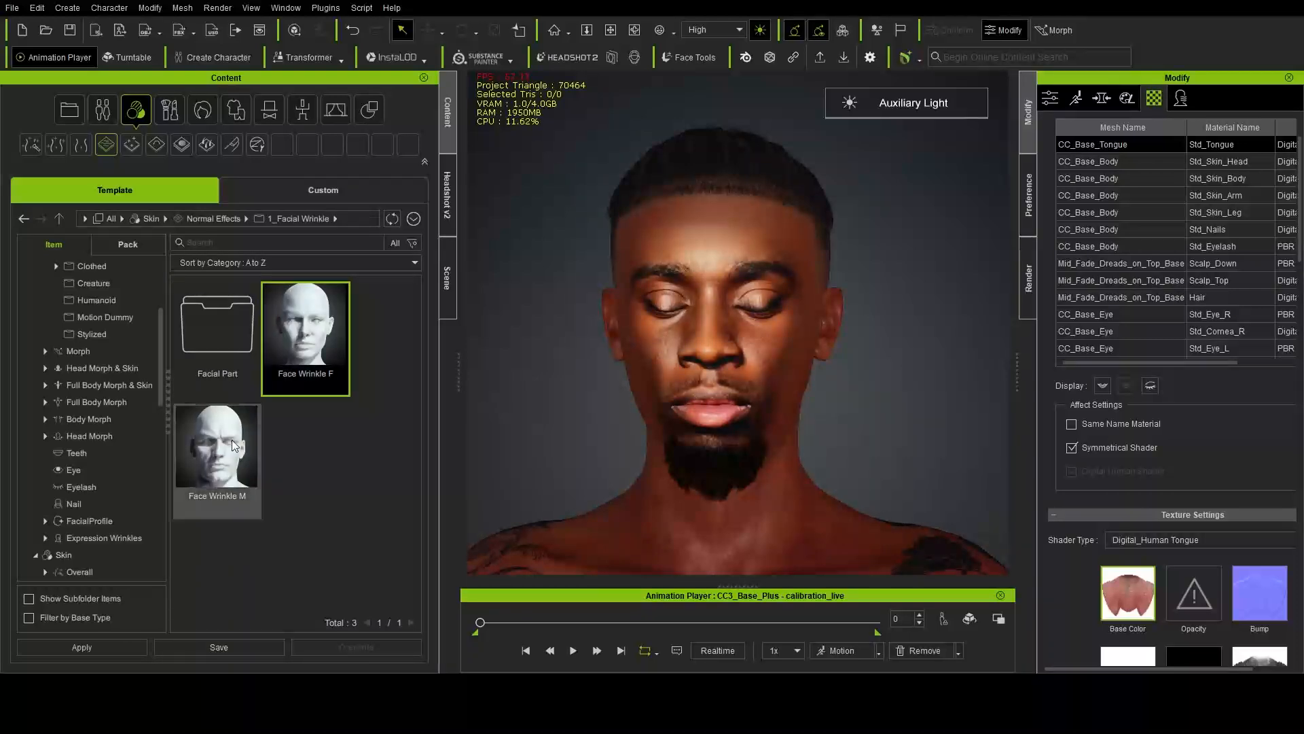
{"action": "double_click", "coordinate": [211, 351]}
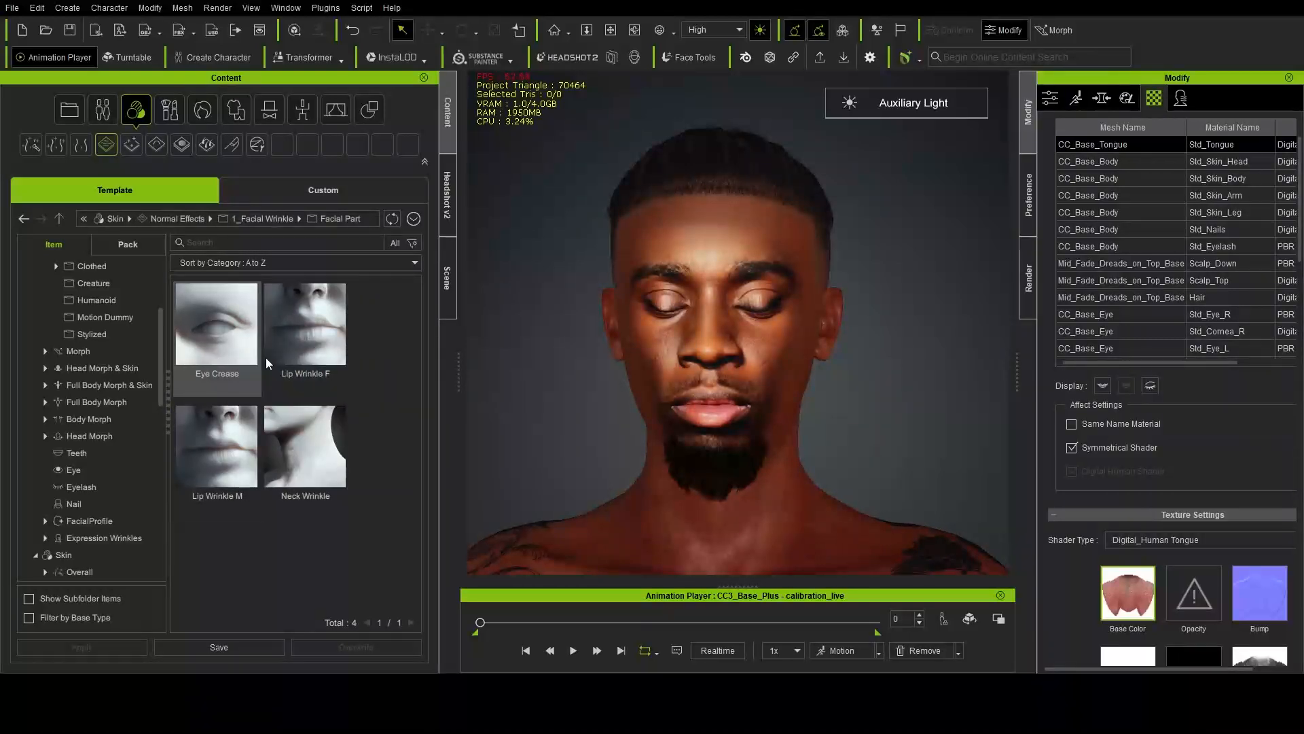
Step: Browse the 2_Body, 3_Noise and 4_Levels folders of the skin's Normal Effects
{"action": "scroll", "coordinate": [112, 453], "scroll_direction": "down", "scroll_amount": 2}
{"action": "scroll", "coordinate": [113, 452], "scroll_direction": "down", "scroll_amount": 2}
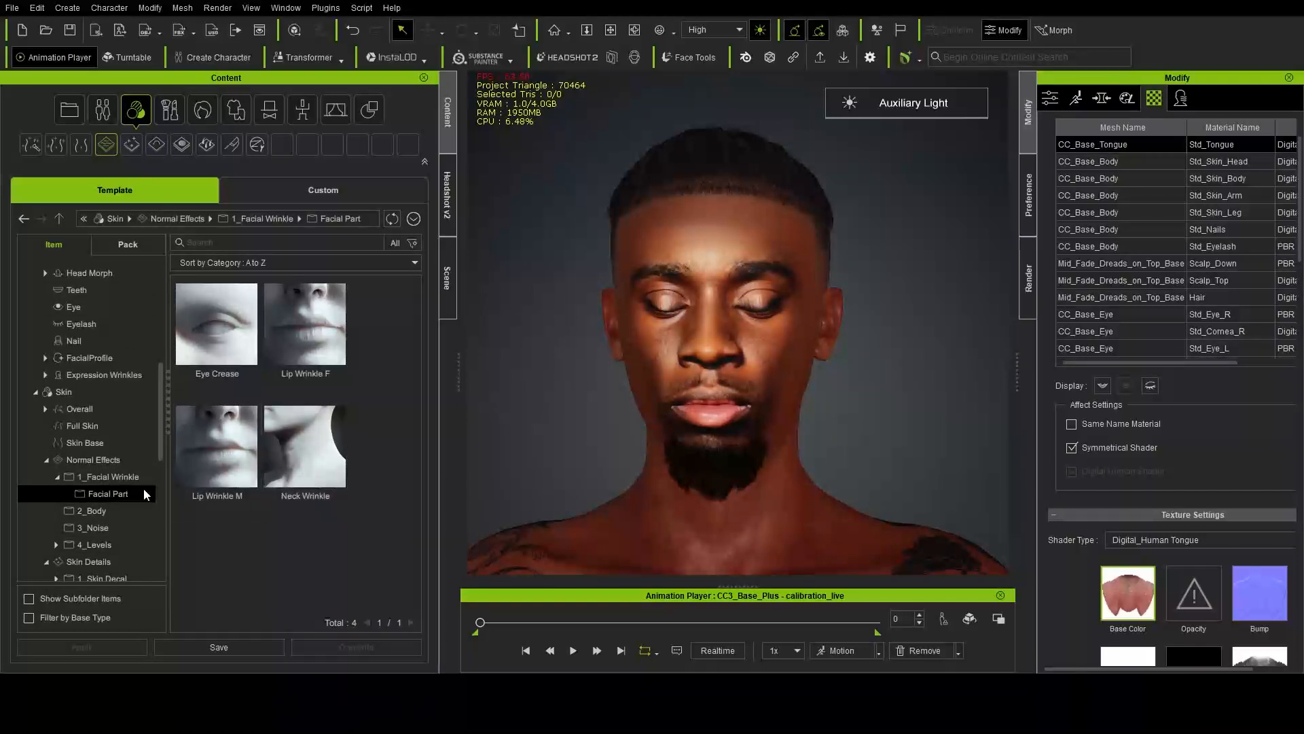
{"action": "left_click", "coordinate": [102, 509]}
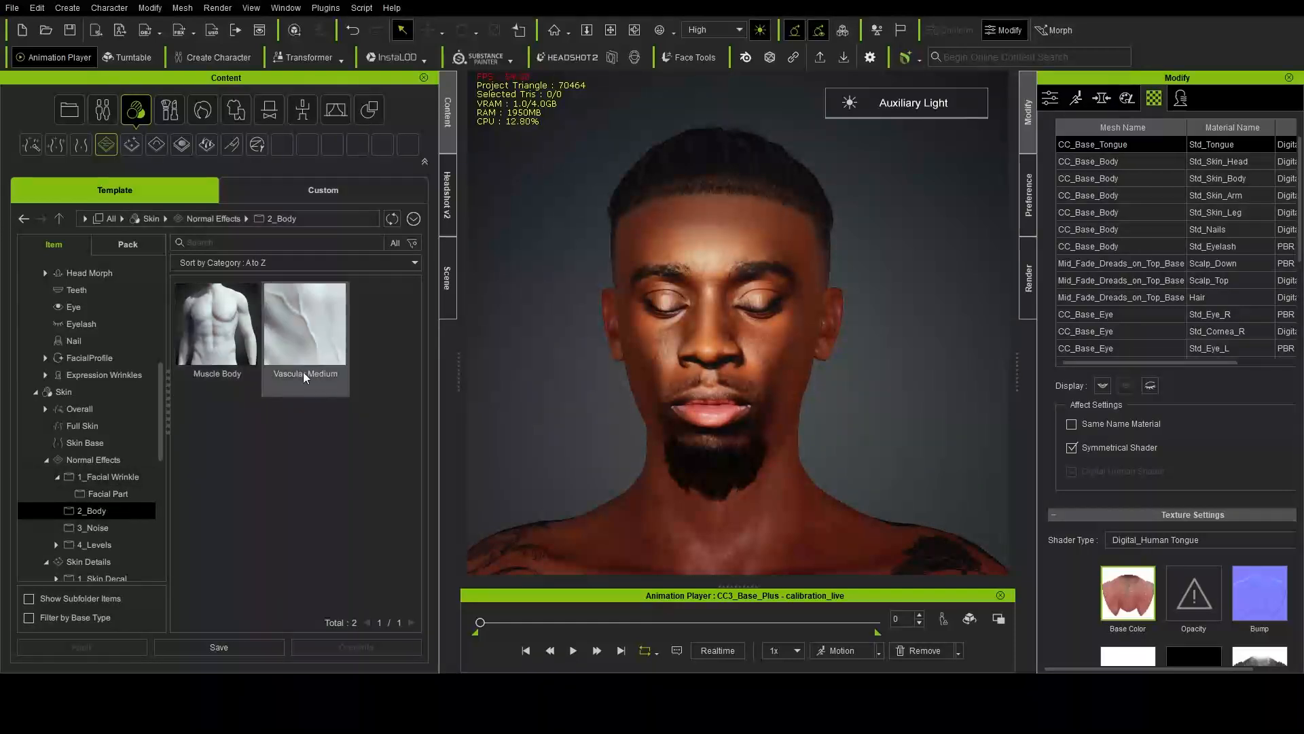
{"action": "left_click", "coordinate": [99, 524]}
{"action": "left_click", "coordinate": [97, 547]}
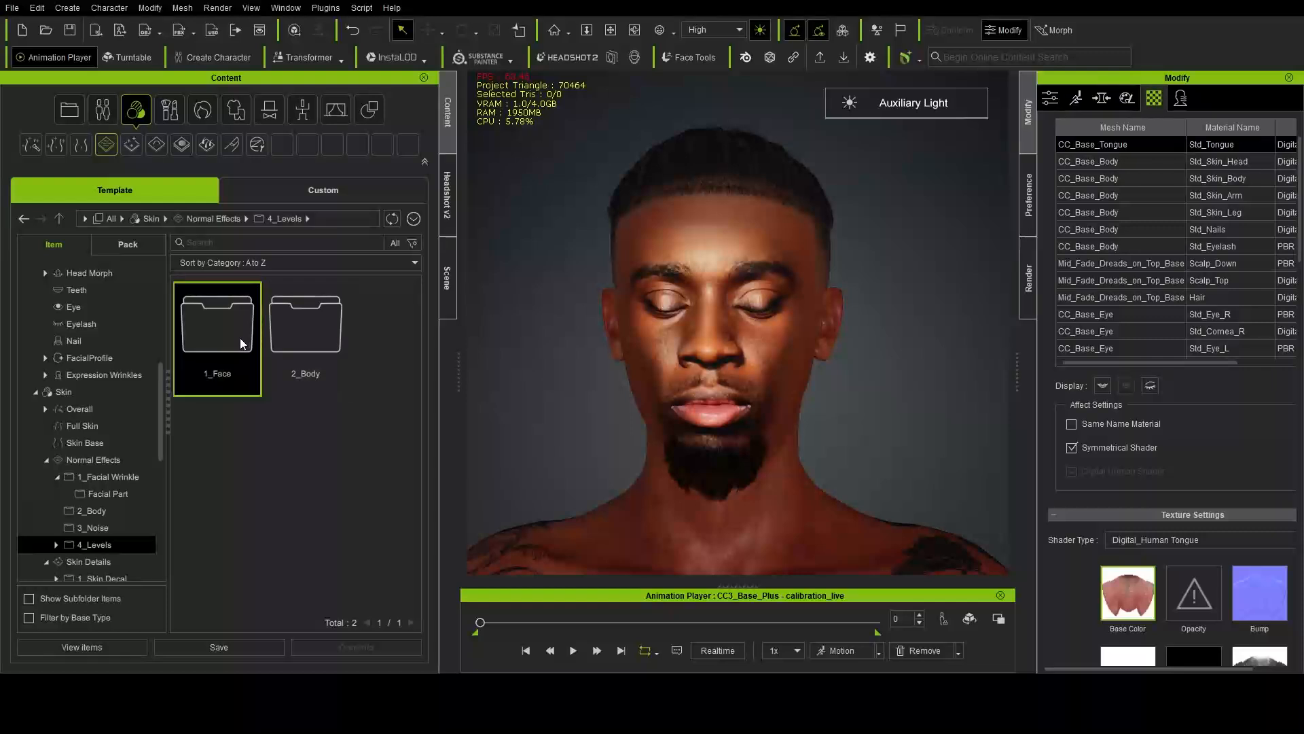
Step: Browse the 1_Face and 2_Body presets inside the 4_Levels folder of Normal Effects
{"action": "double_click", "coordinate": [239, 337]}
{"action": "scroll", "coordinate": [240, 337], "scroll_direction": "down", "scroll_amount": 1}
{"action": "scroll", "coordinate": [239, 337], "scroll_direction": "down", "scroll_amount": 3}
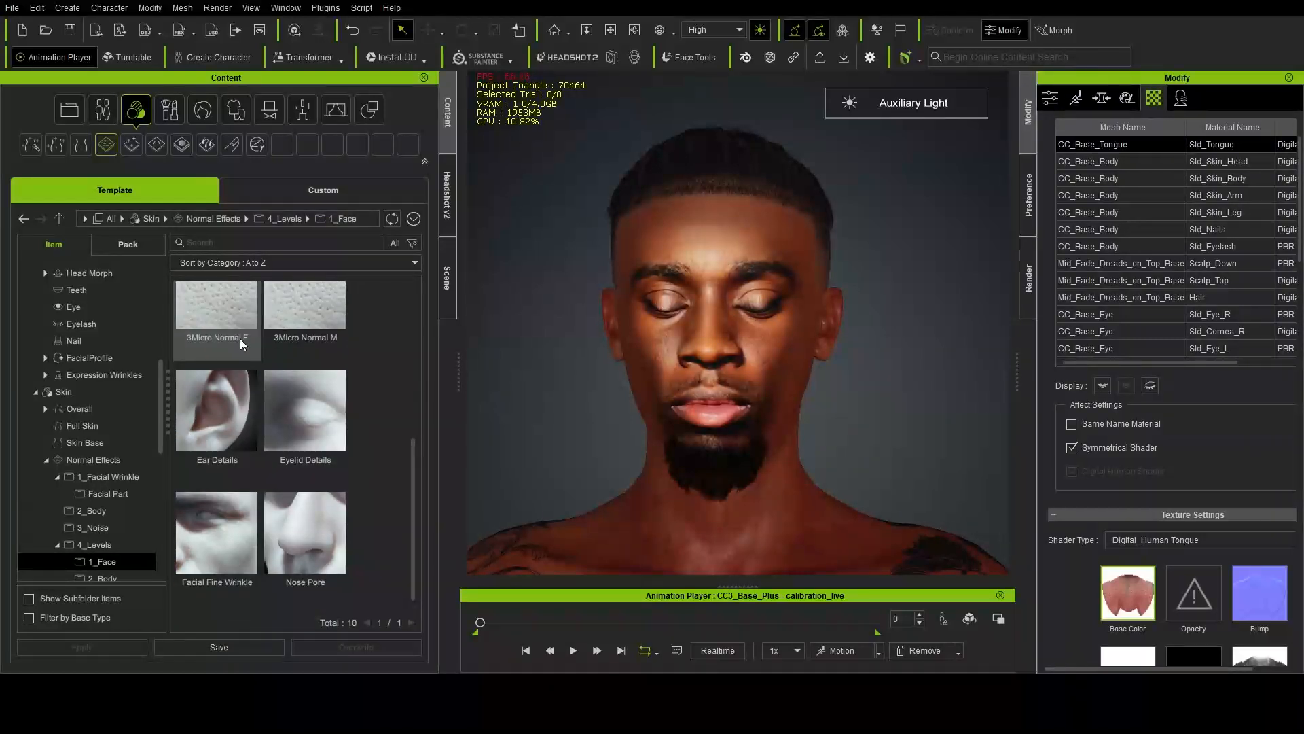
{"action": "scroll", "coordinate": [305, 298], "scroll_direction": "up", "scroll_amount": 1}
{"action": "scroll", "coordinate": [74, 535], "scroll_direction": "down", "scroll_amount": 1}
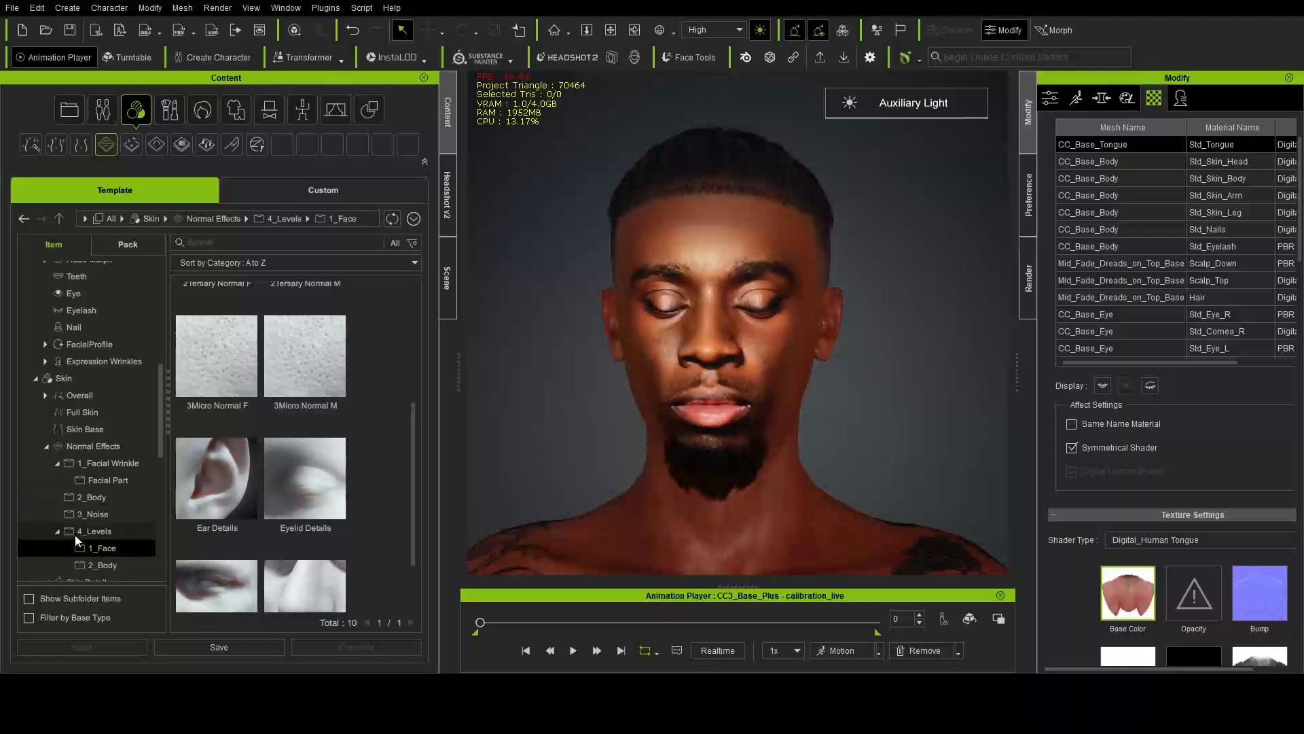
{"action": "left_click", "coordinate": [106, 562]}
Step: Browse the 1_Skin Decal presets in the Skin Details category
{"action": "scroll", "coordinate": [118, 502], "scroll_direction": "down", "scroll_amount": 3}
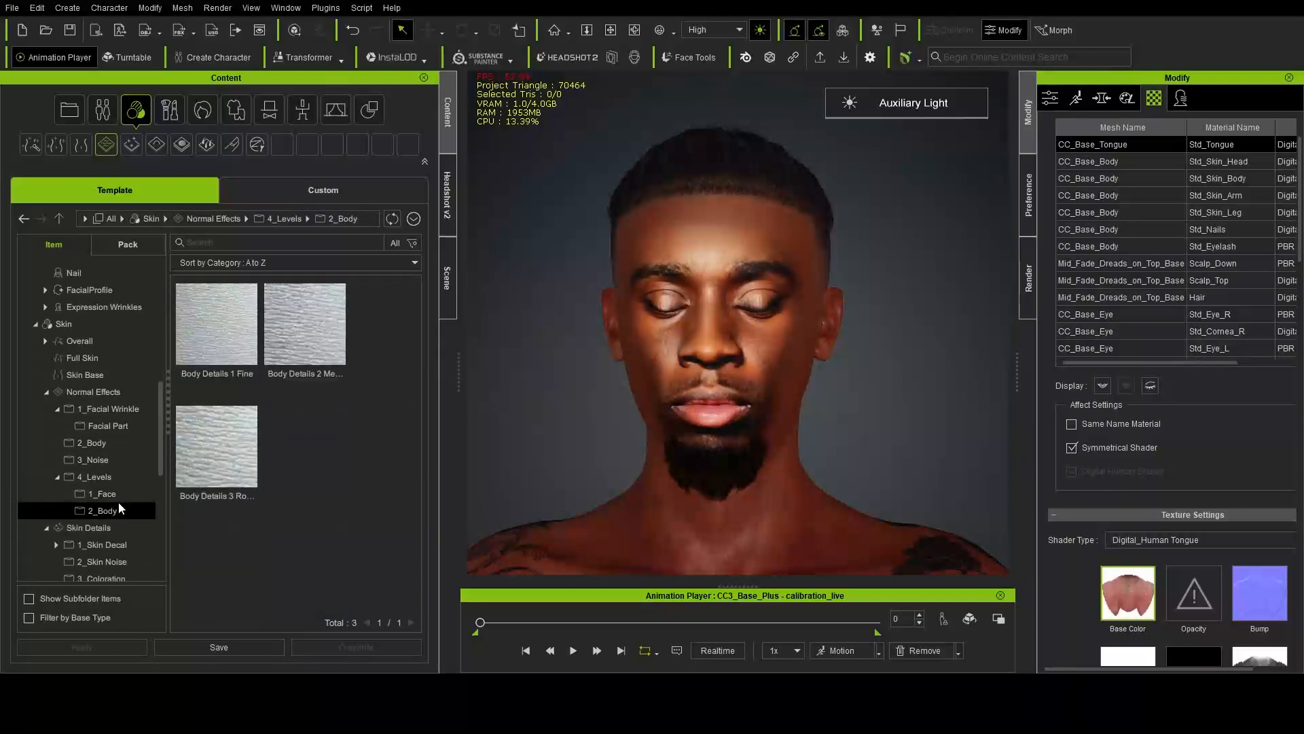
{"action": "left_click", "coordinate": [120, 516]}
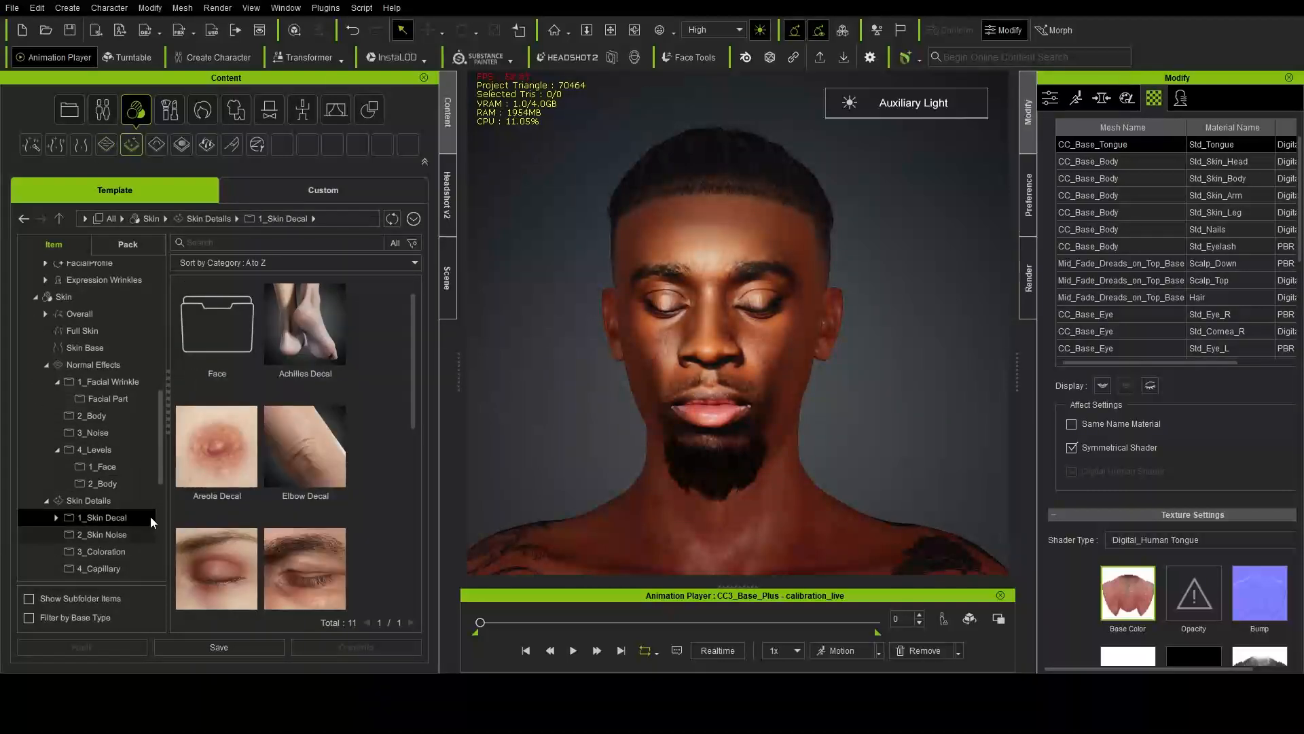
{"action": "scroll", "coordinate": [254, 465], "scroll_direction": "down", "scroll_amount": 2}
{"action": "scroll", "coordinate": [254, 465], "scroll_direction": "down", "scroll_amount": 2}
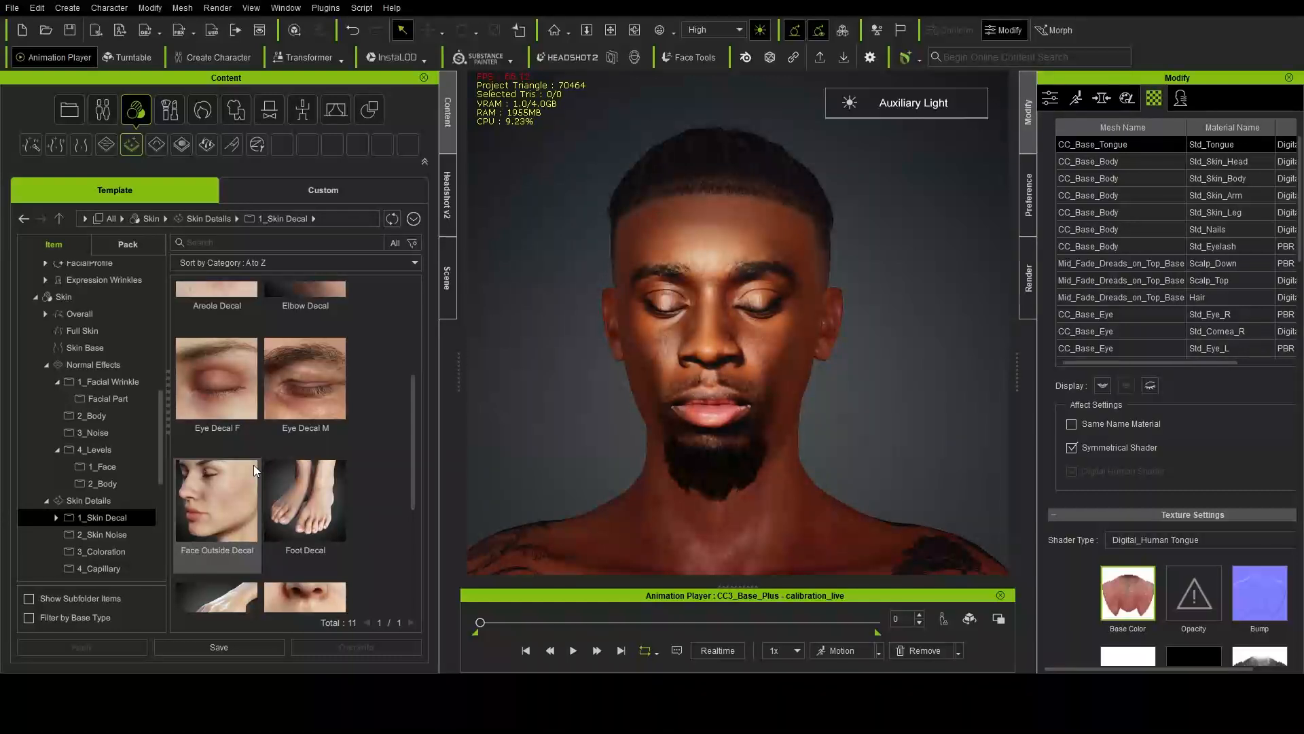
Step: Browse the 1_Freckle, 2_Mole and 3_Acne presets in the Blemish category
{"action": "scroll", "coordinate": [95, 425], "scroll_direction": "down", "scroll_amount": 3}
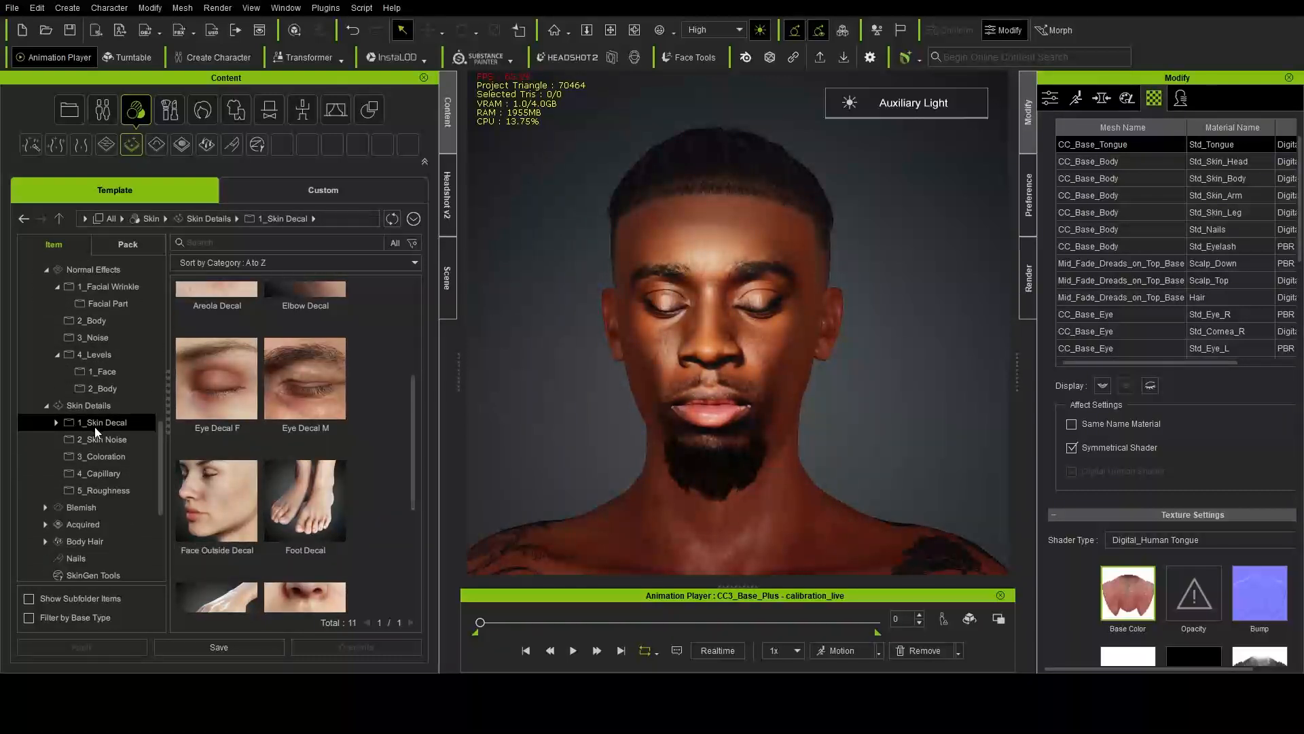
{"action": "left_click", "coordinate": [102, 510]}
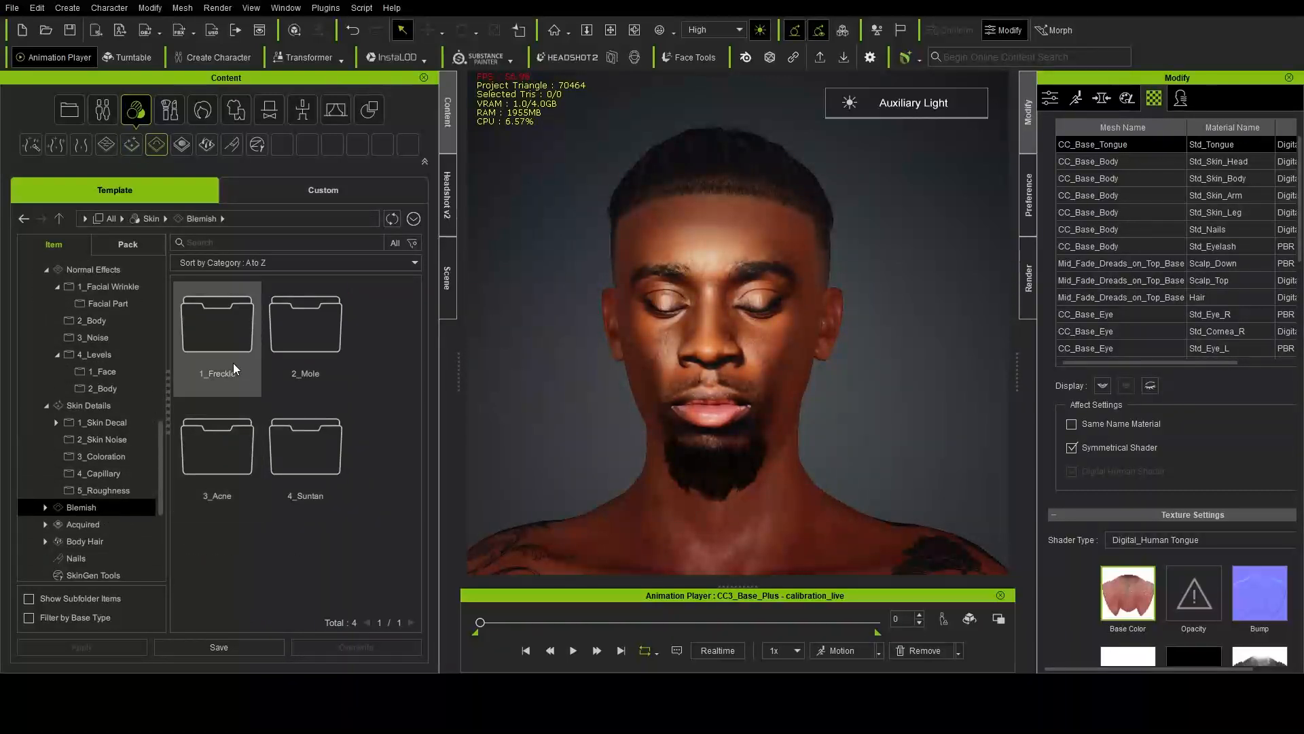
{"action": "double_click", "coordinate": [235, 361]}
{"action": "left_click", "coordinate": [92, 540]}
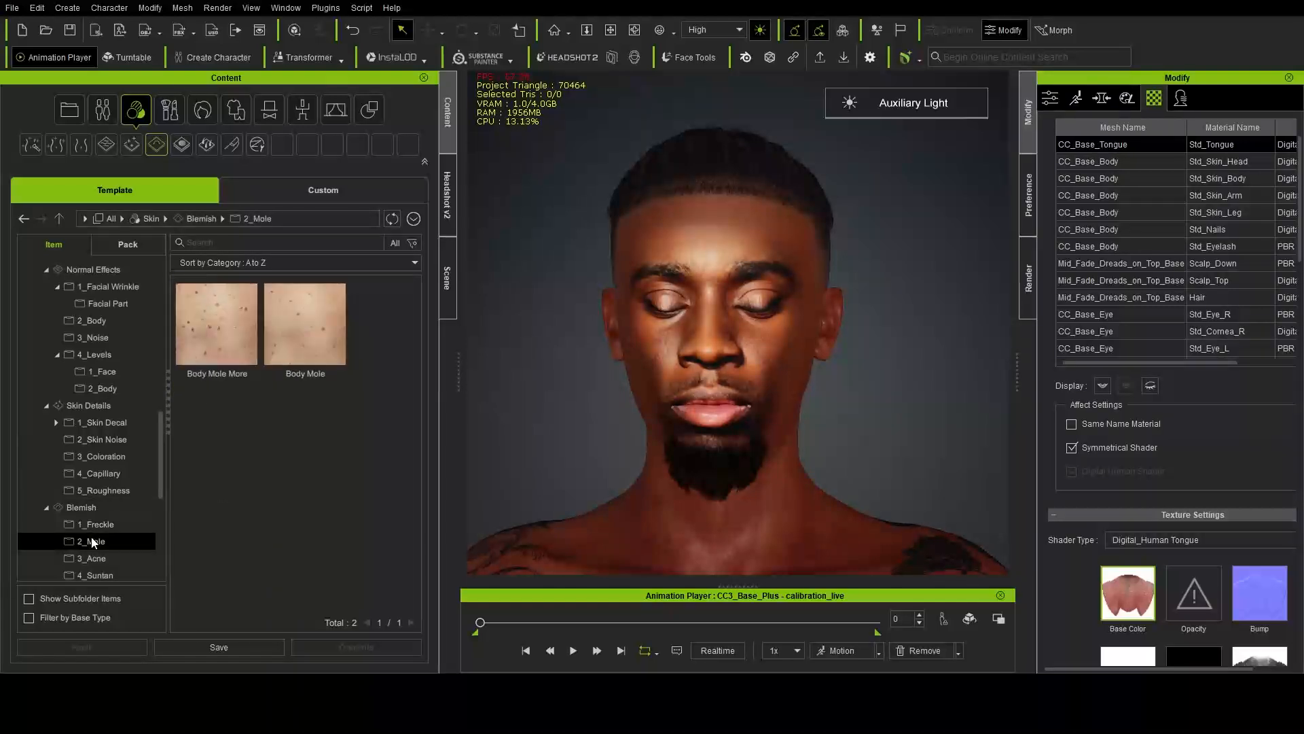
{"action": "left_click", "coordinate": [105, 554]}
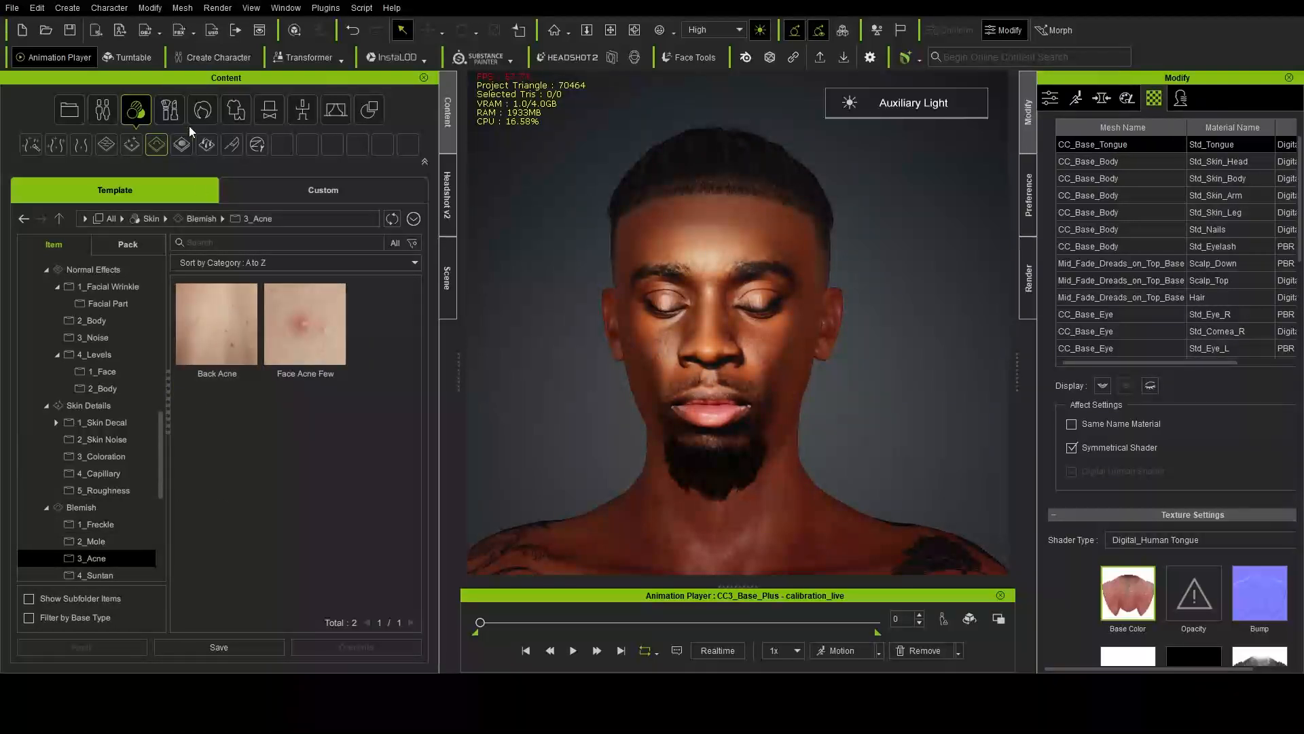
Step: Open the Makeup category and browse its Foundation Makeup presets
{"action": "left_click", "coordinate": [170, 108]}
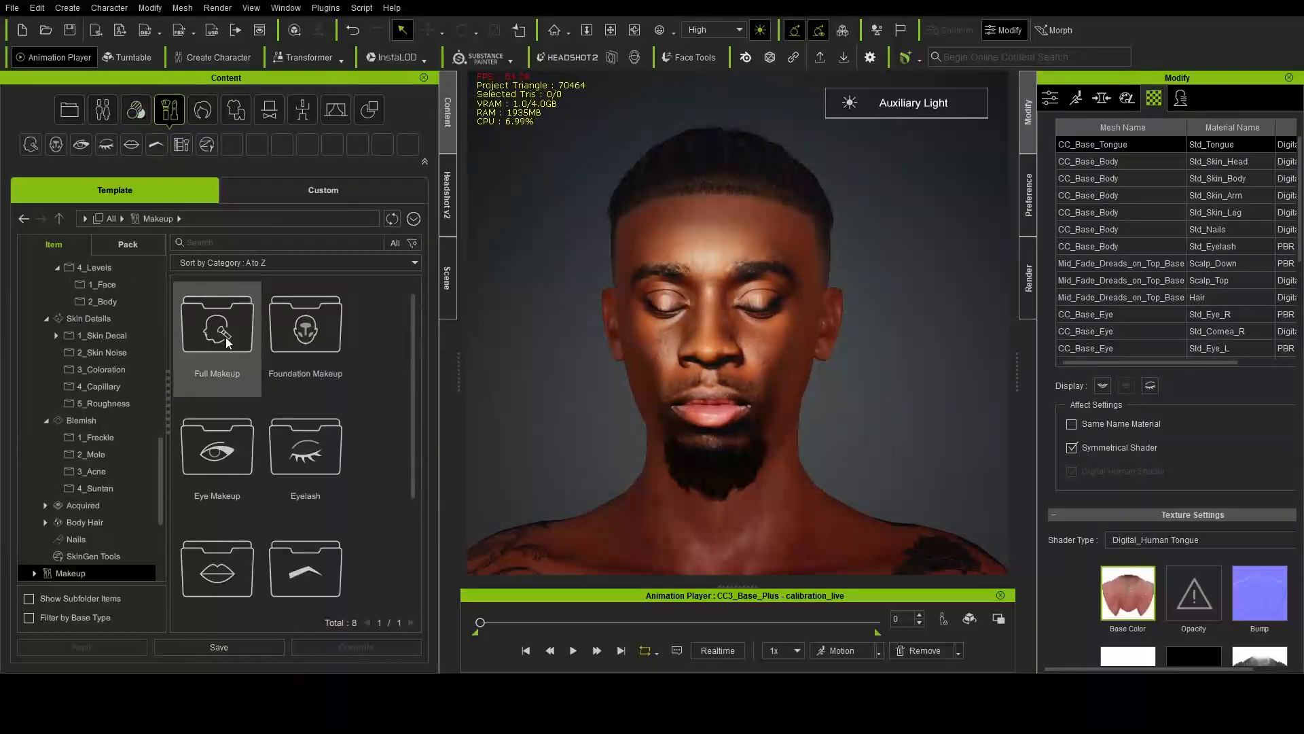
{"action": "scroll", "coordinate": [253, 355], "scroll_direction": "up", "scroll_amount": 2}
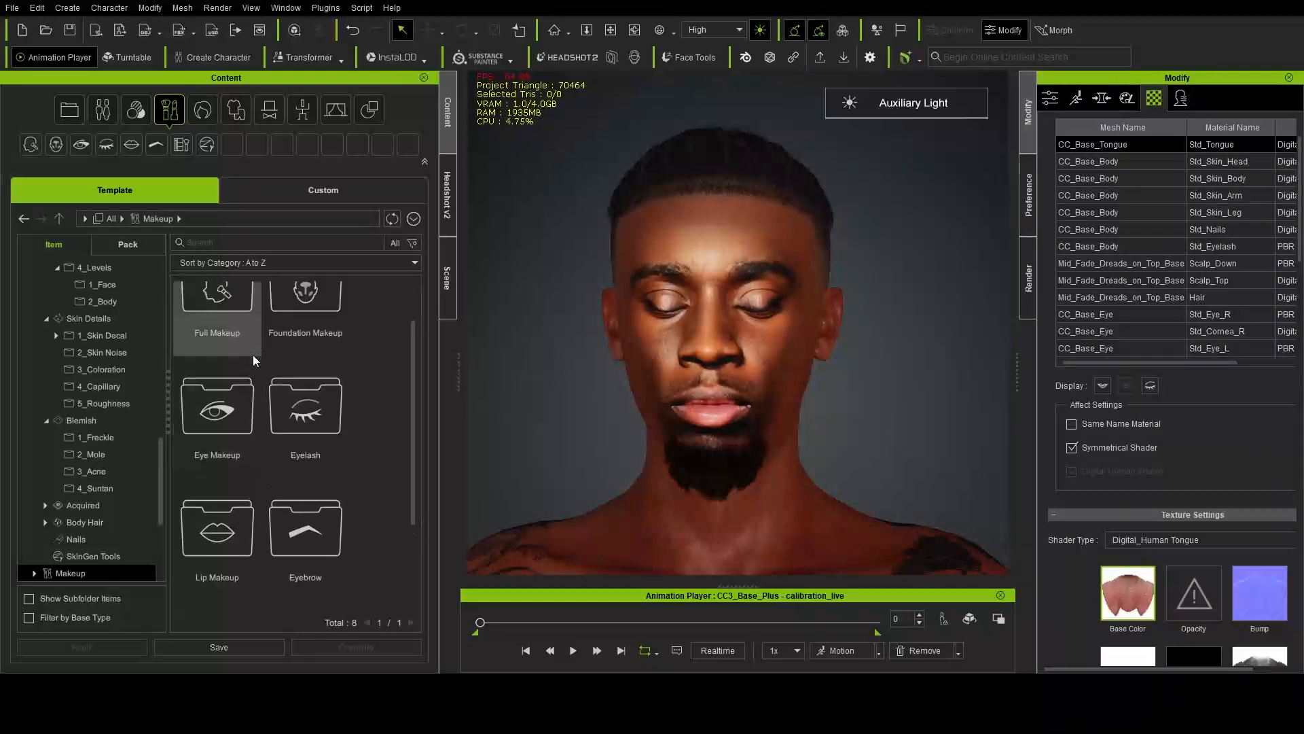
{"action": "double_click", "coordinate": [296, 330]}
{"action": "scroll", "coordinate": [269, 474], "scroll_direction": "down", "scroll_amount": 2}
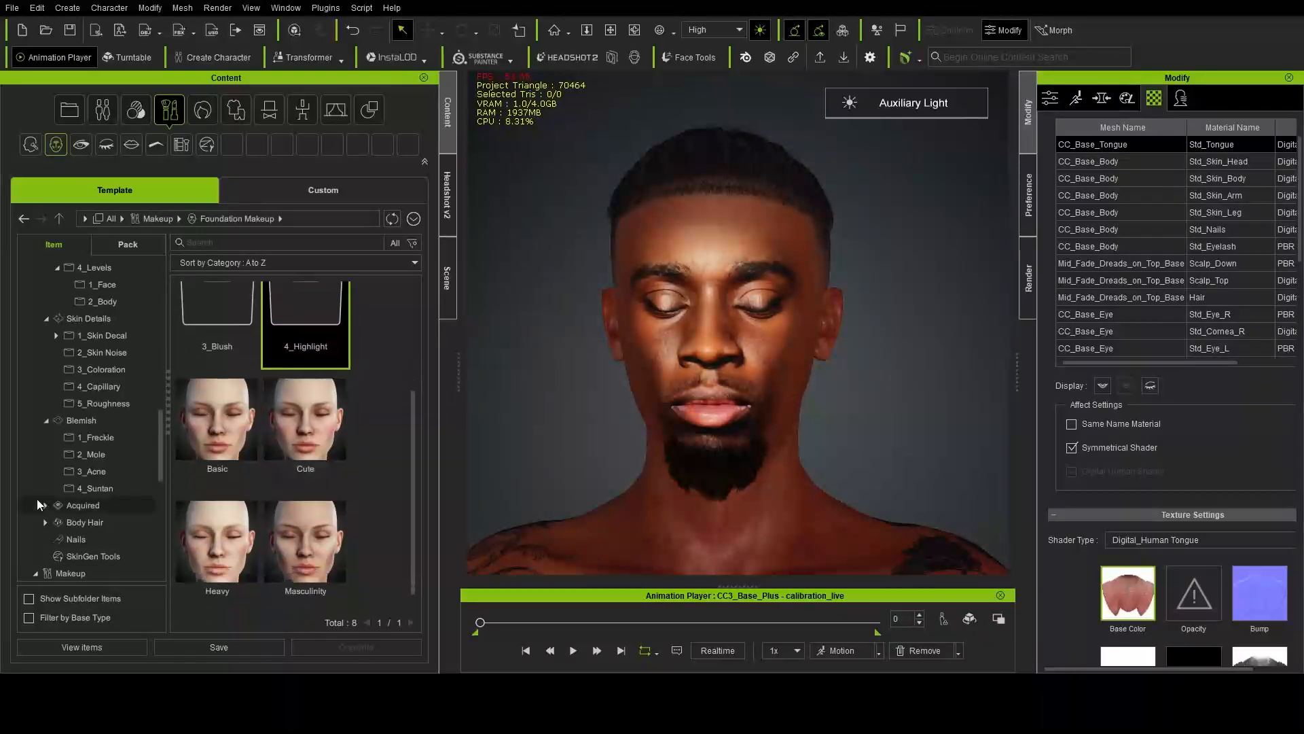
Step: Collapse the Blemish, Skin Details, 4_Levels, Normal Effects and Skin branches of the content library's folder tree
{"action": "scroll", "coordinate": [36, 499], "scroll_direction": "down", "scroll_amount": 1}
{"action": "left_click", "coordinate": [47, 394]}
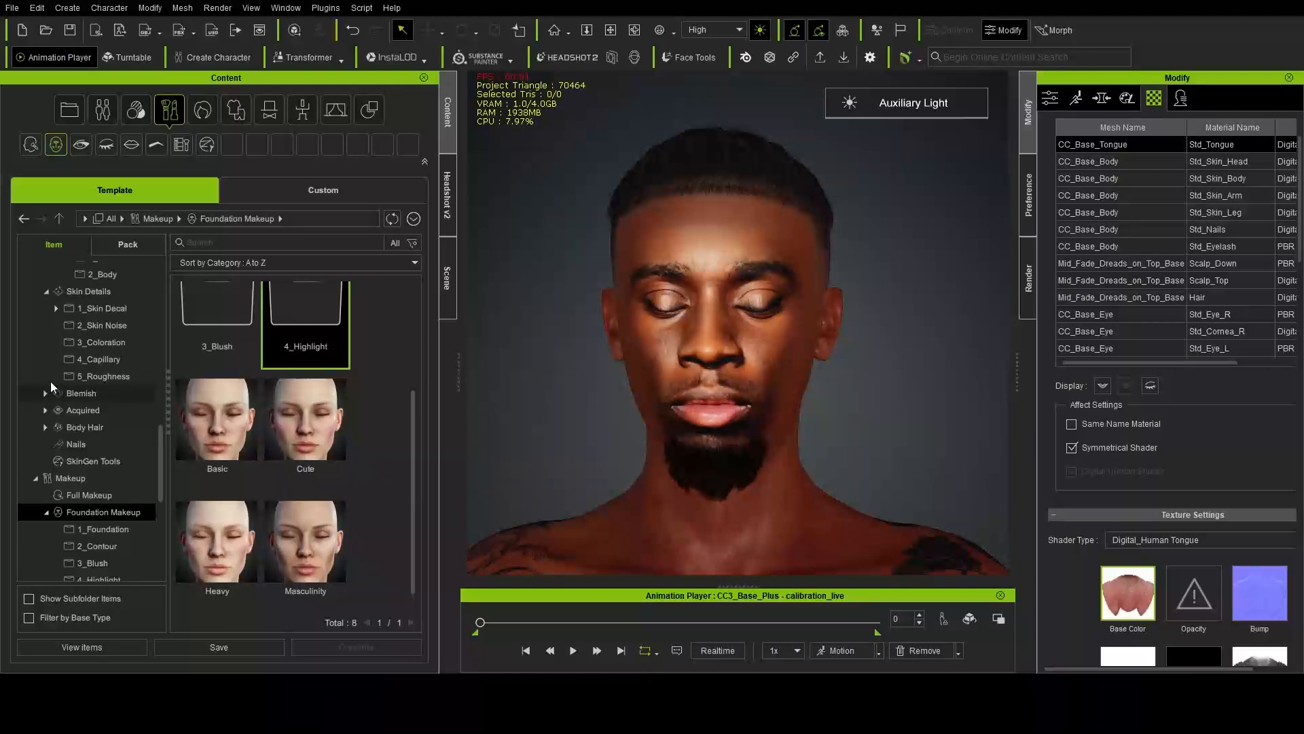
{"action": "left_click", "coordinate": [46, 293]}
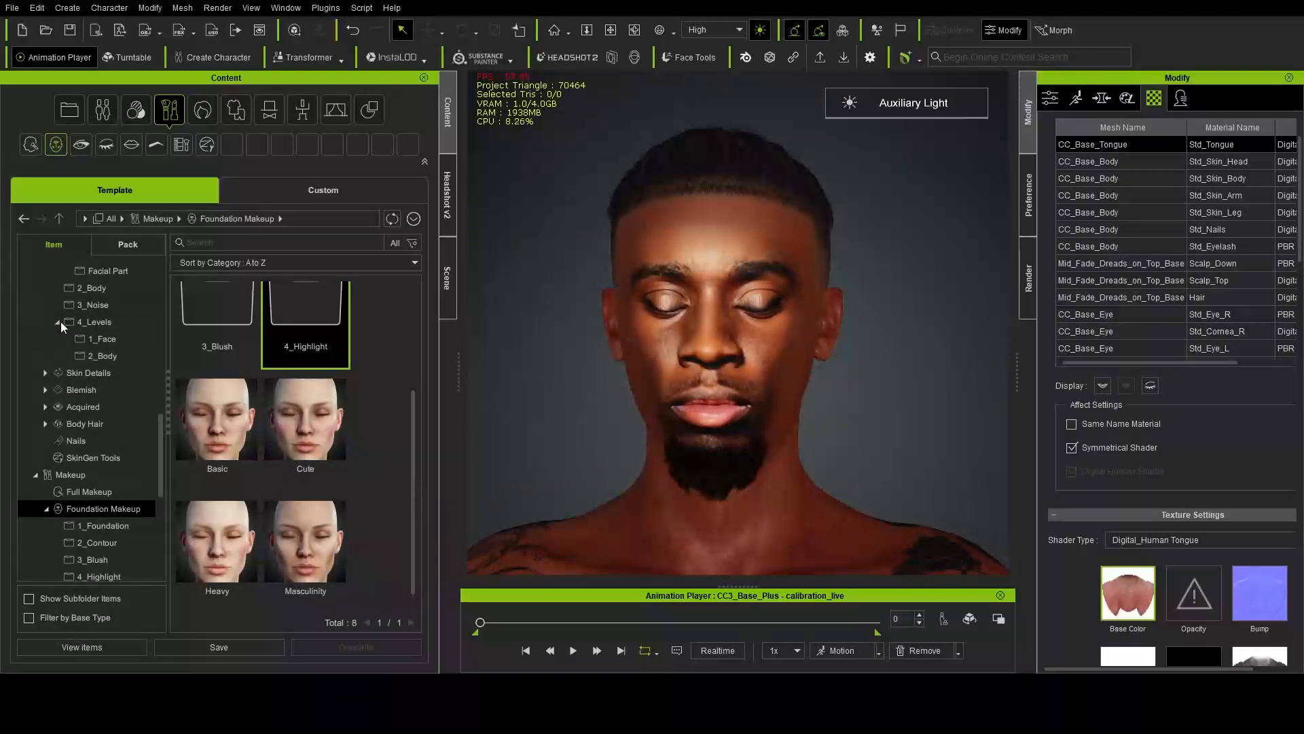
{"action": "left_click", "coordinate": [58, 321]}
{"action": "left_click", "coordinate": [46, 332]}
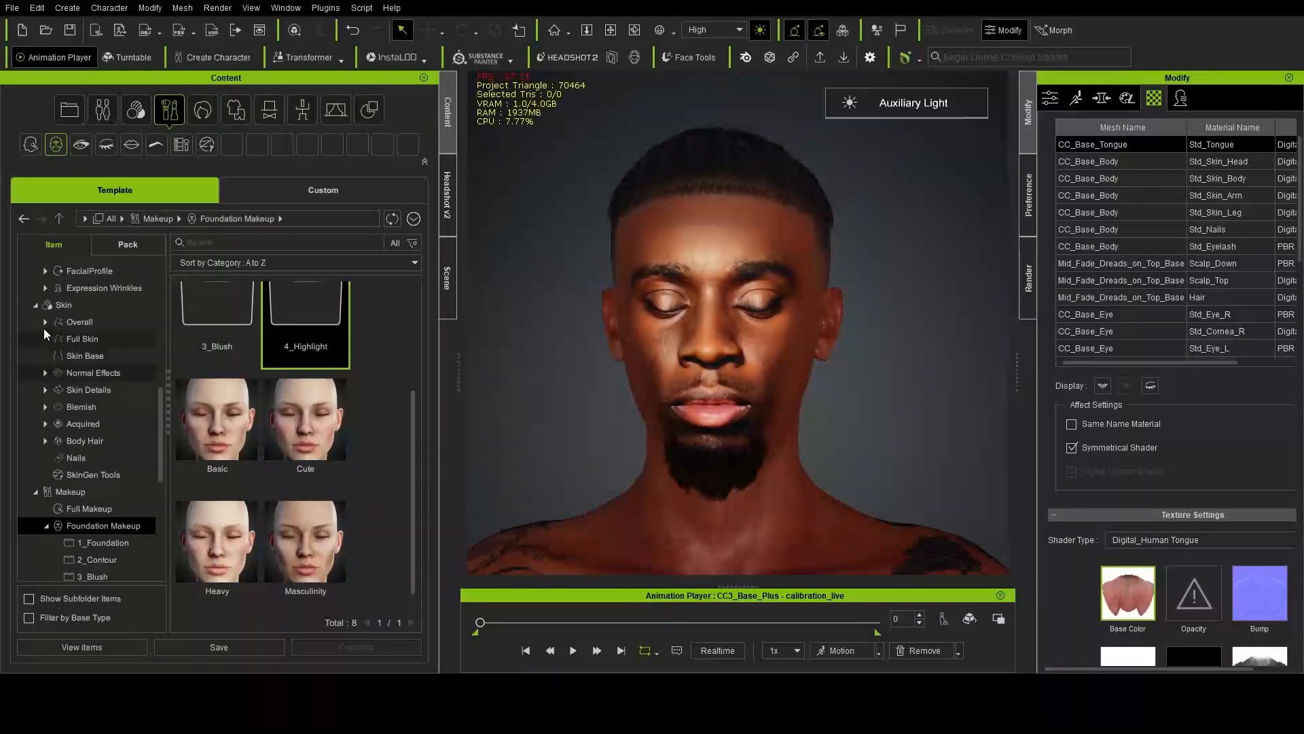
{"action": "left_click", "coordinate": [36, 300]}
Step: Browse the Full Makeup presets and Foundation Makeup's Foundation, Contour, Blush and Highlight folders
{"action": "left_click", "coordinate": [108, 341]}
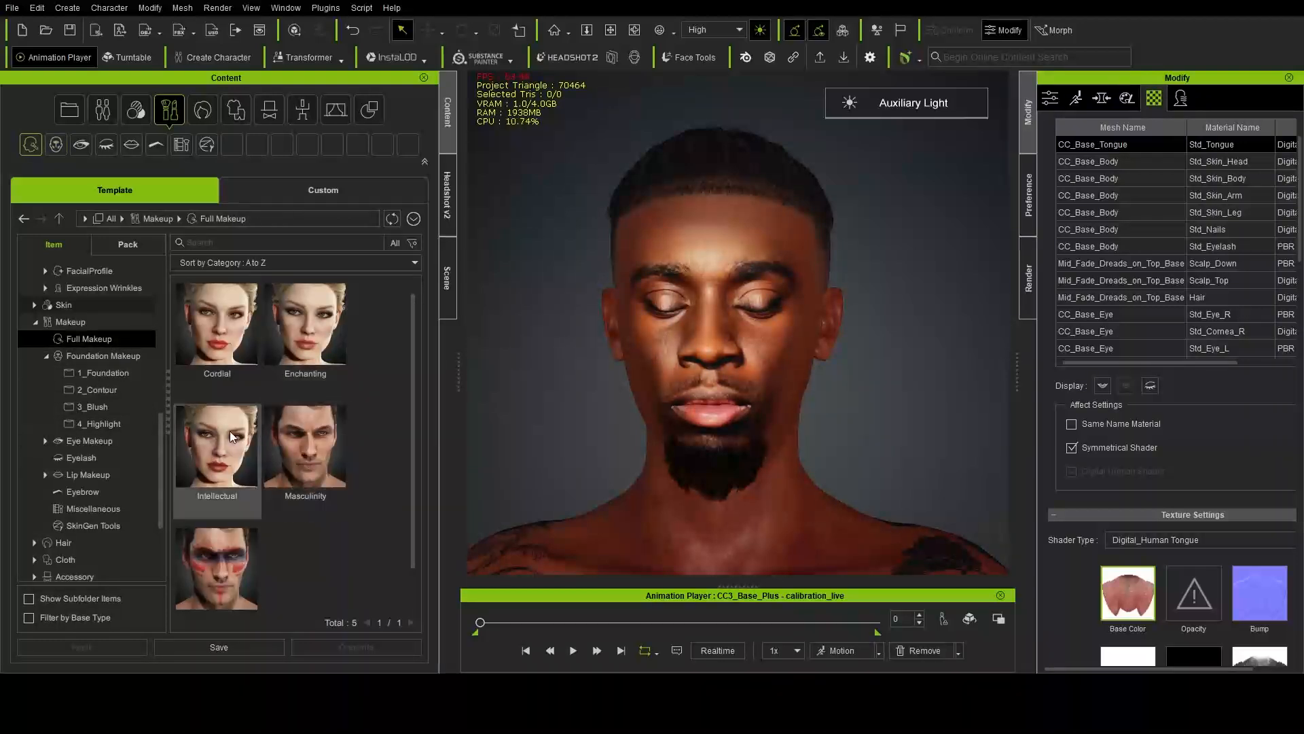
{"action": "left_click", "coordinate": [100, 355]}
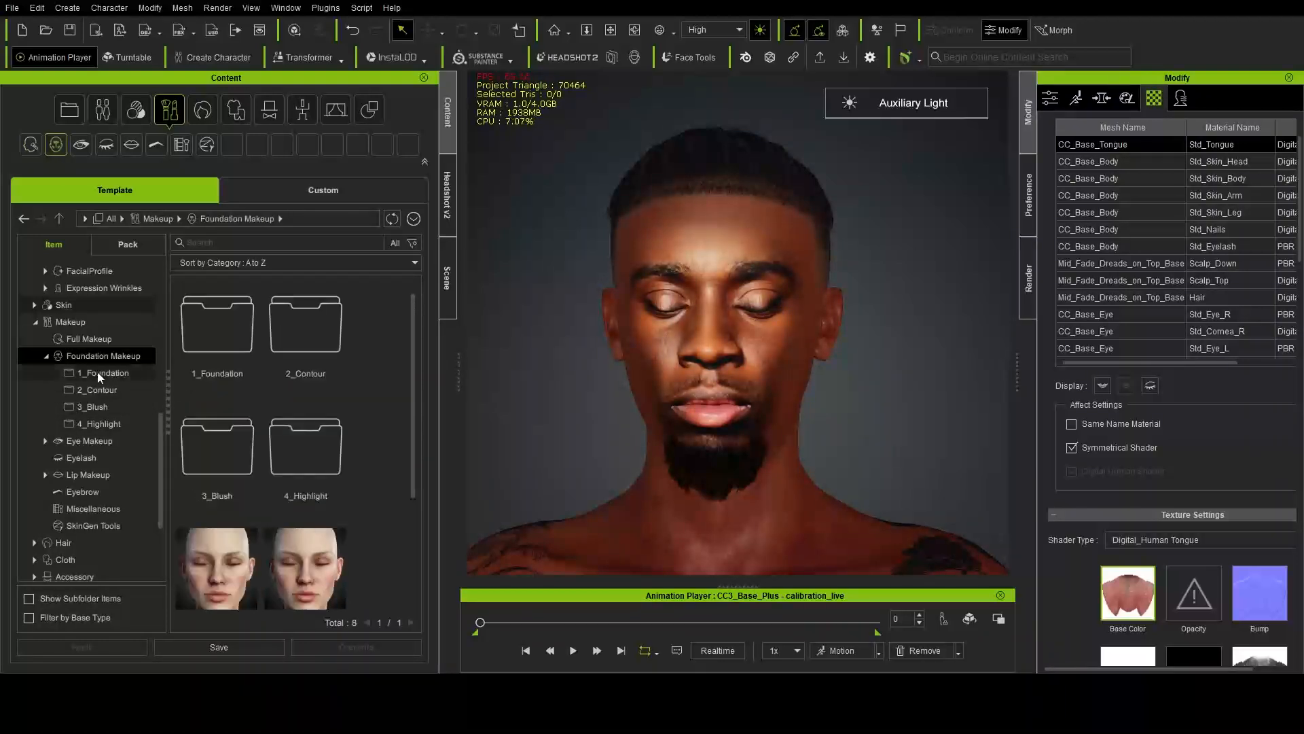
{"action": "left_click", "coordinate": [96, 373]}
{"action": "left_click", "coordinate": [102, 389]}
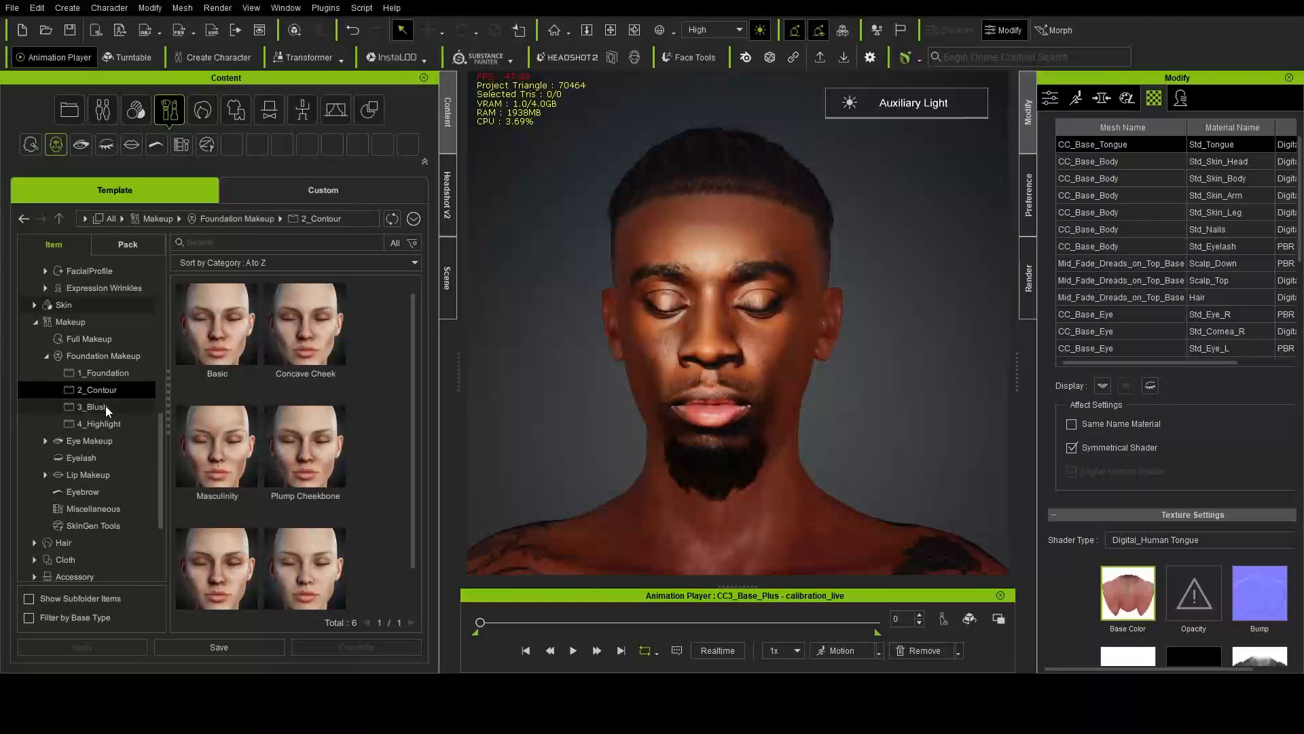
{"action": "left_click", "coordinate": [104, 405]}
{"action": "left_click", "coordinate": [97, 425]}
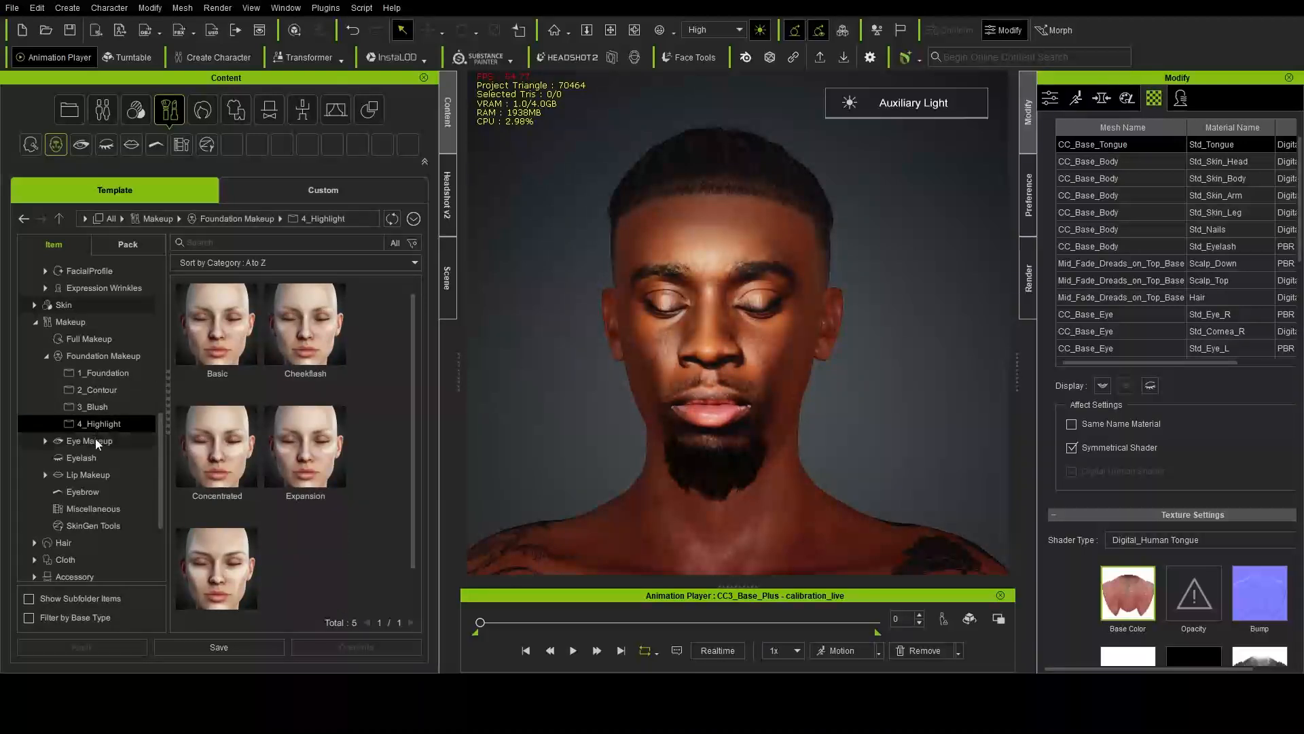
Step: Browse the Eye Makeup, Eyelash, Lip Makeup and Eyebrow presets in the Makeup category
{"action": "left_click", "coordinate": [96, 439]}
{"action": "left_click", "coordinate": [108, 457]}
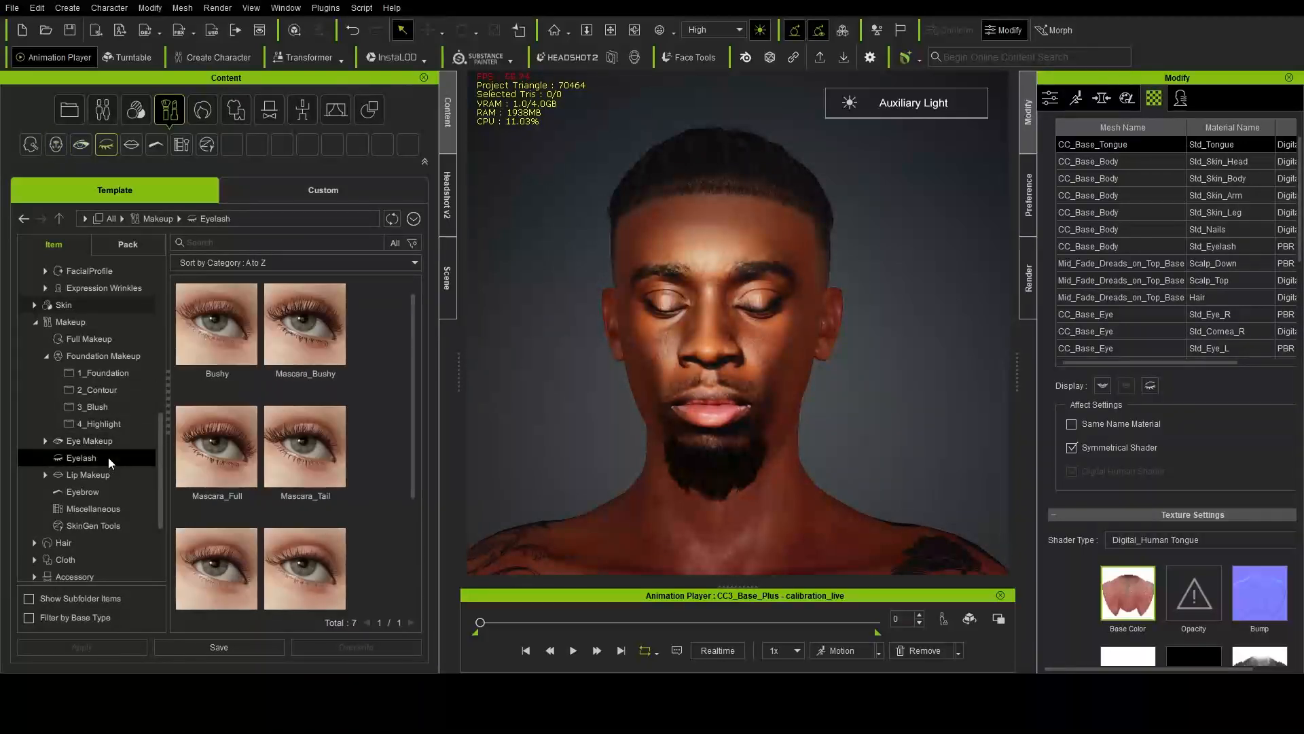
{"action": "left_click", "coordinate": [75, 474]}
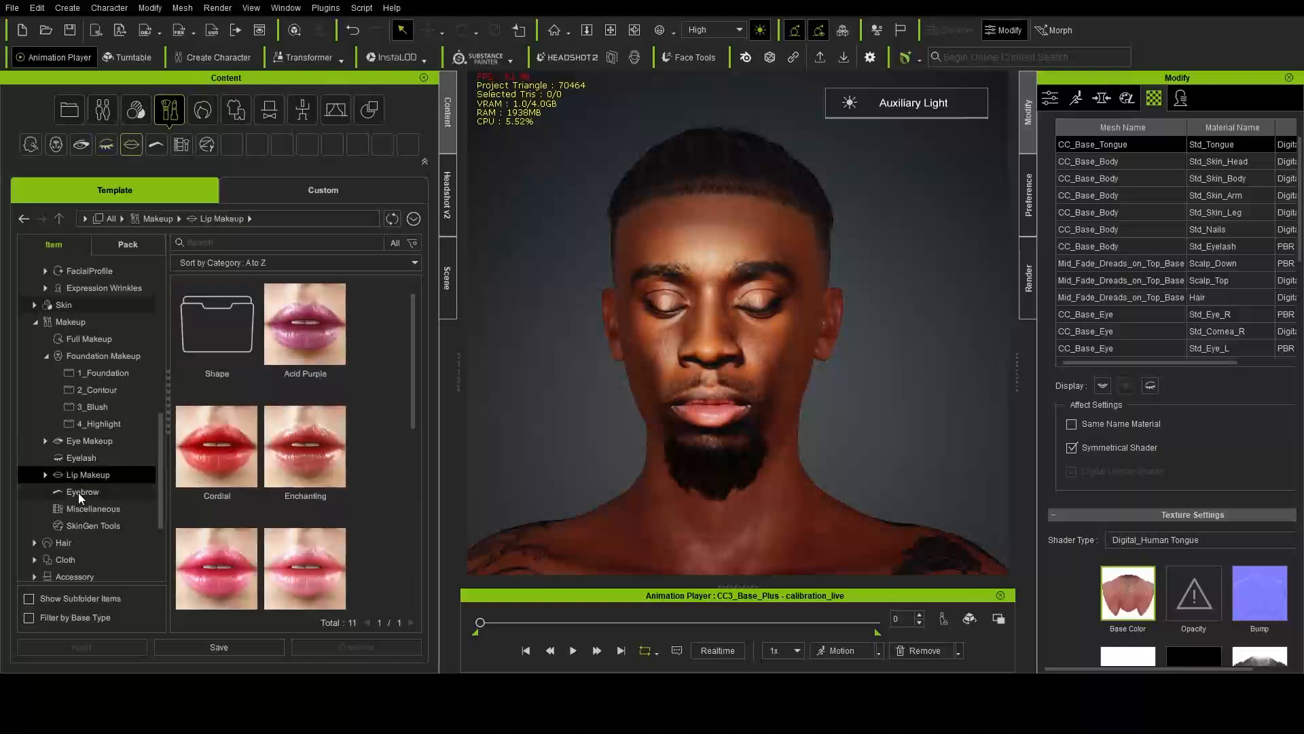
{"action": "left_click", "coordinate": [79, 492]}
Step: Open the Hair category in the content library
{"action": "left_click", "coordinate": [203, 114]}
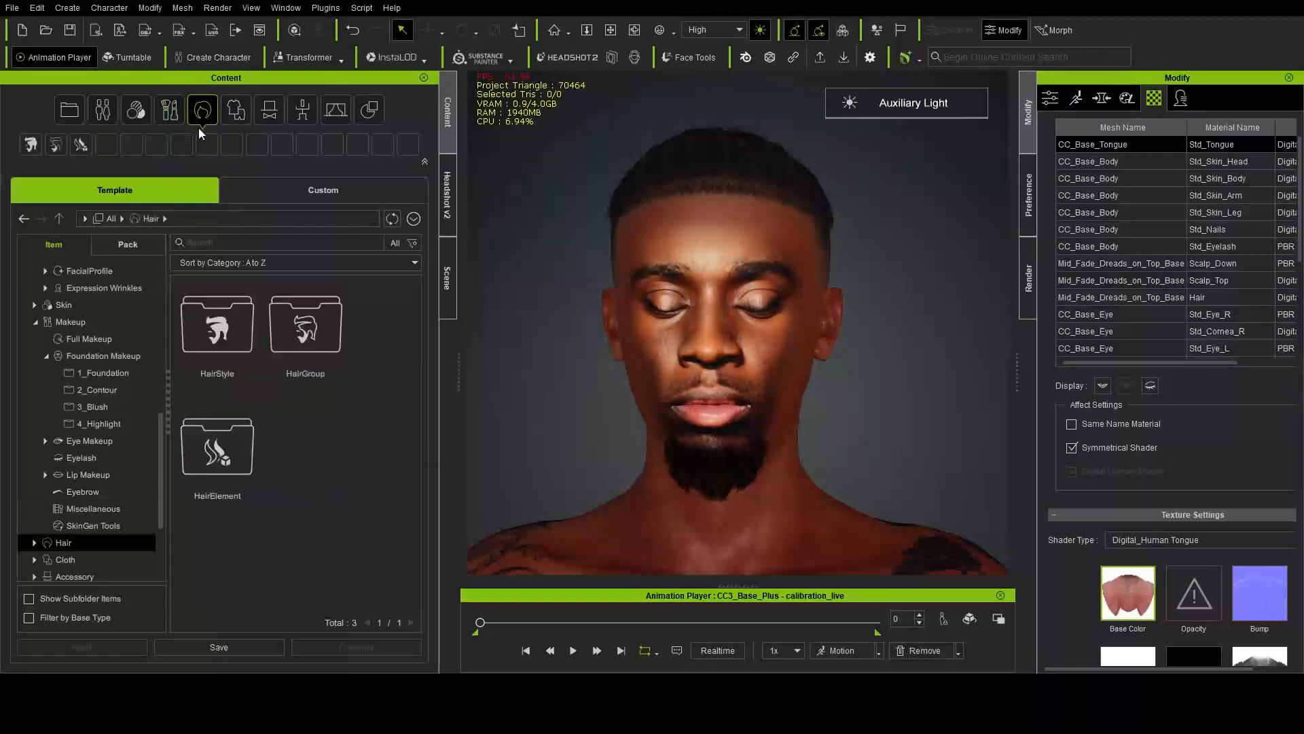
Step: Browse the HairStyle presets and the Hair folder of HairGroup in the Hair category
{"action": "double_click", "coordinate": [225, 356]}
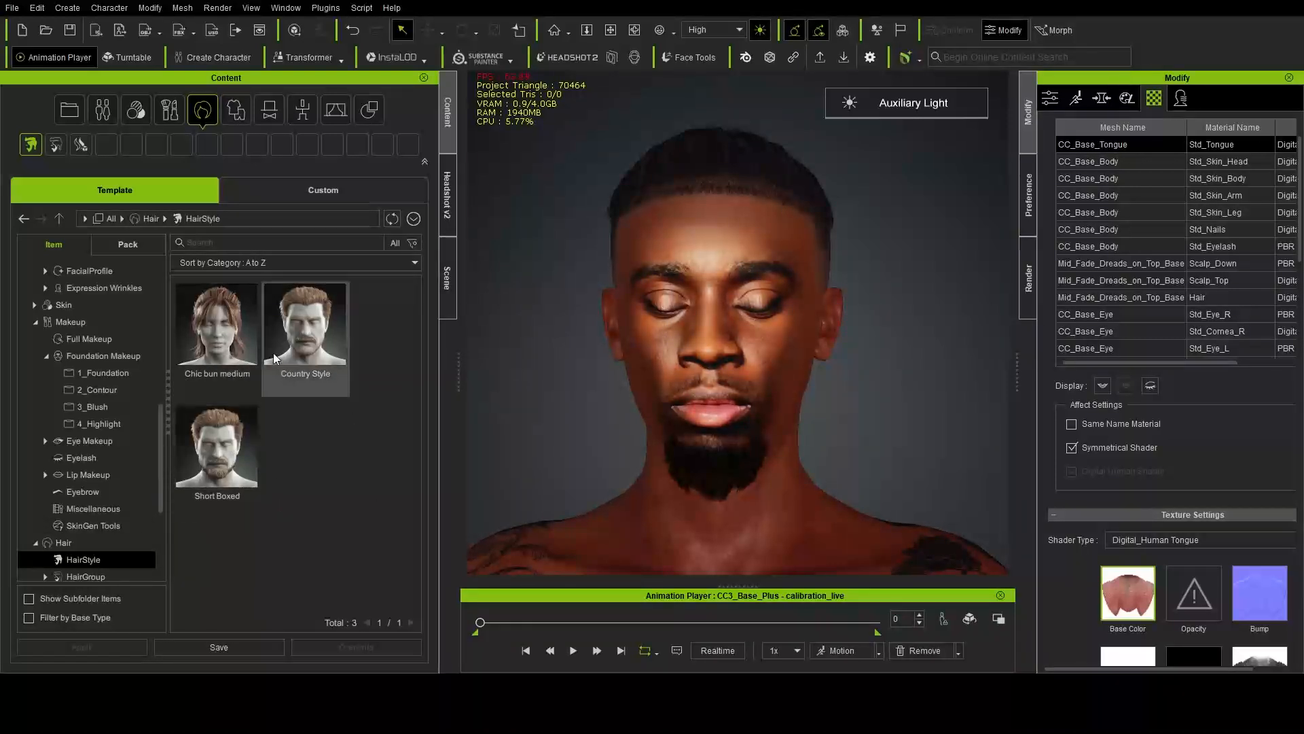
{"action": "scroll", "coordinate": [27, 556], "scroll_direction": "down", "scroll_amount": 1}
{"action": "scroll", "coordinate": [47, 535], "scroll_direction": "down", "scroll_amount": 1}
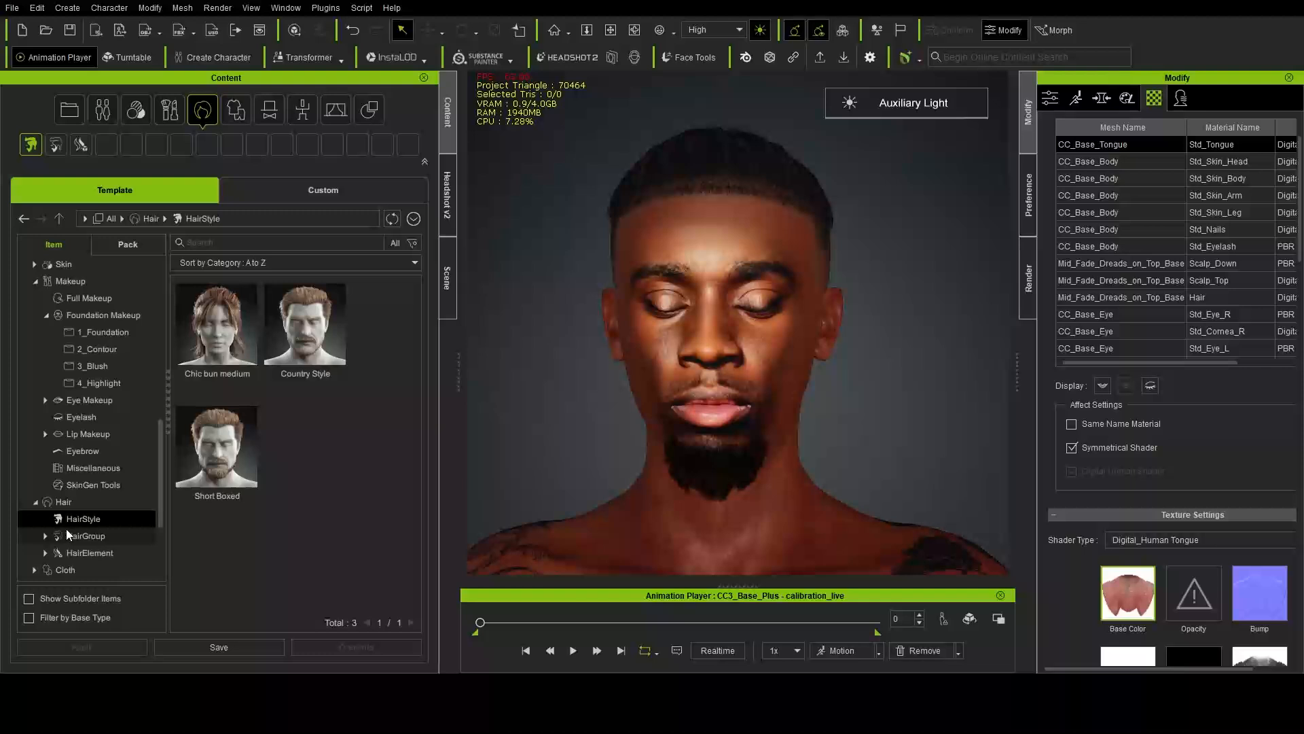
{"action": "left_click", "coordinate": [81, 535]}
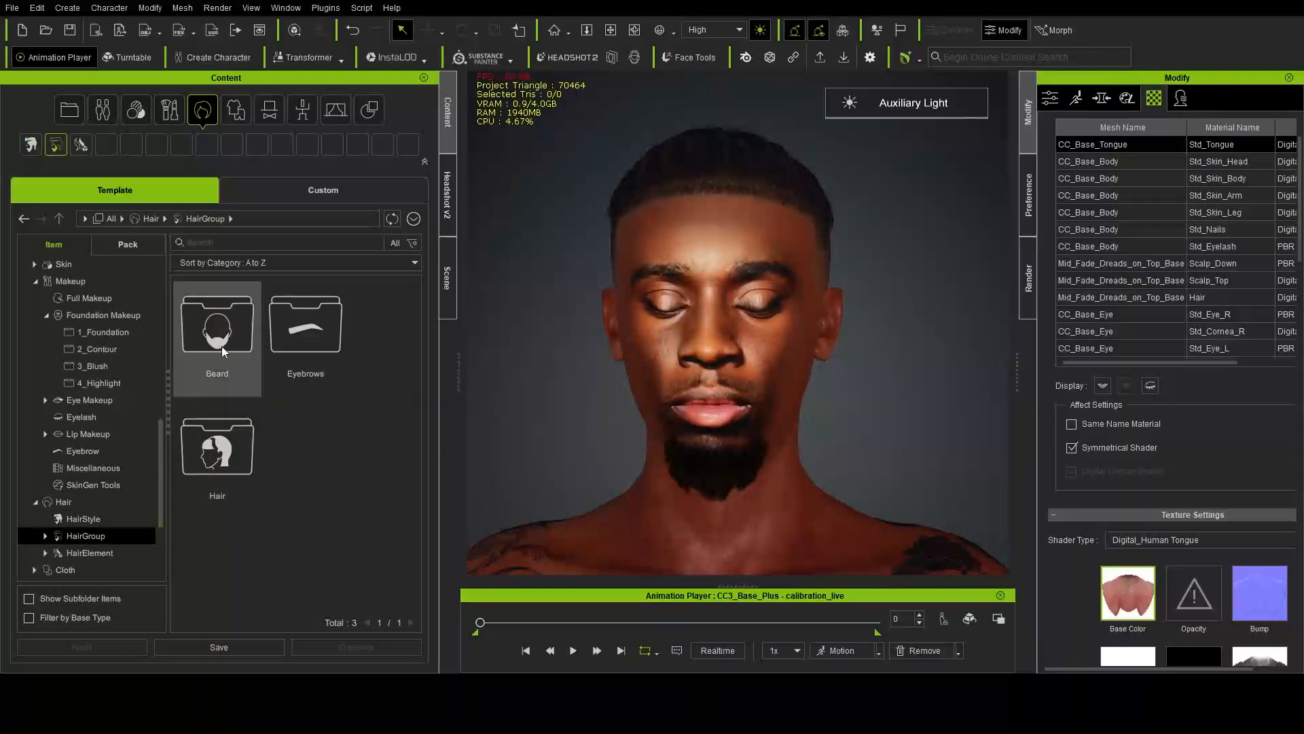
{"action": "double_click", "coordinate": [218, 467]}
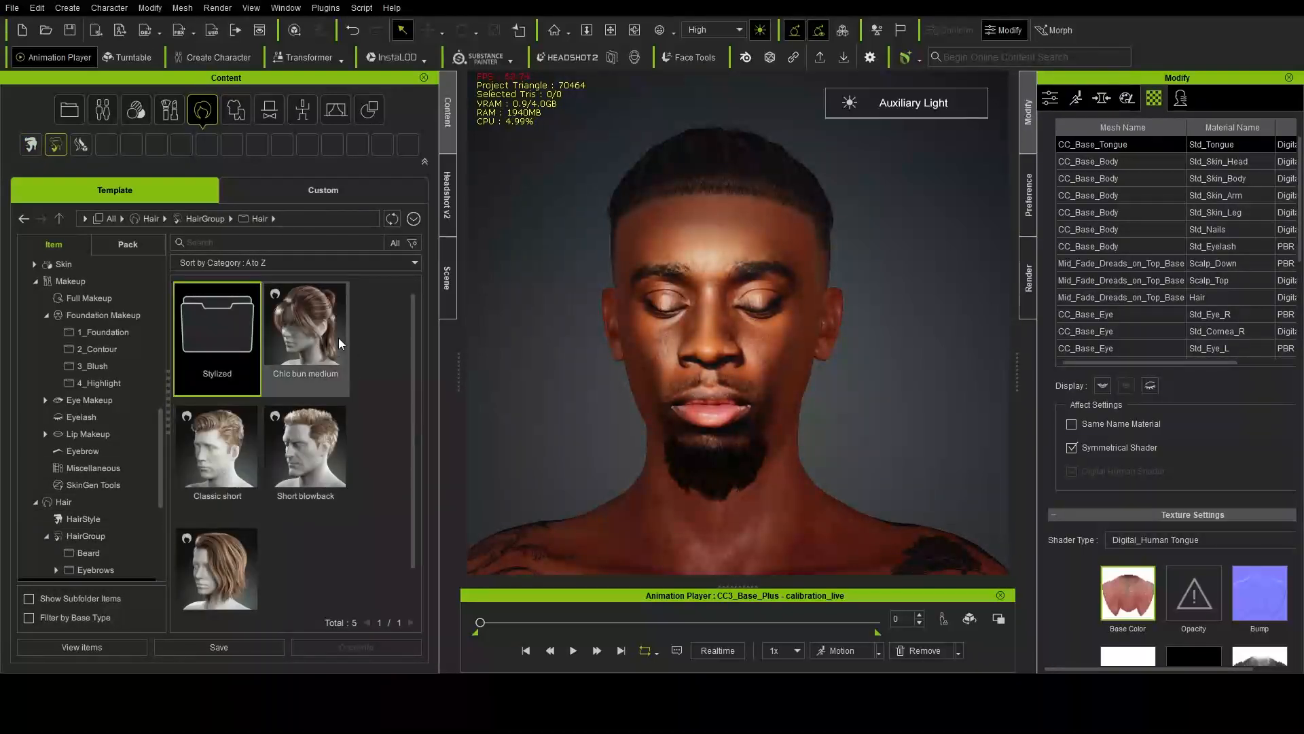
{"action": "scroll", "coordinate": [231, 435], "scroll_direction": "down", "scroll_amount": 1}
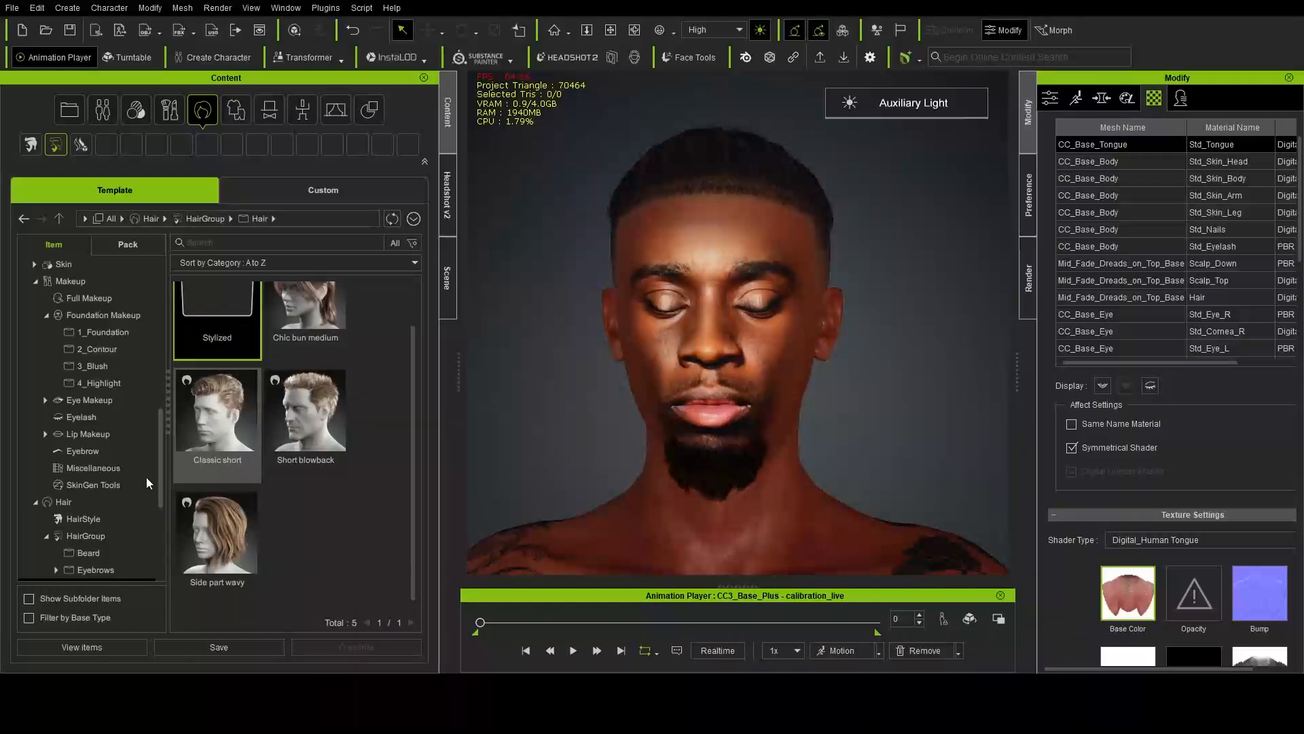
{"action": "scroll", "coordinate": [111, 505], "scroll_direction": "down", "scroll_amount": 1}
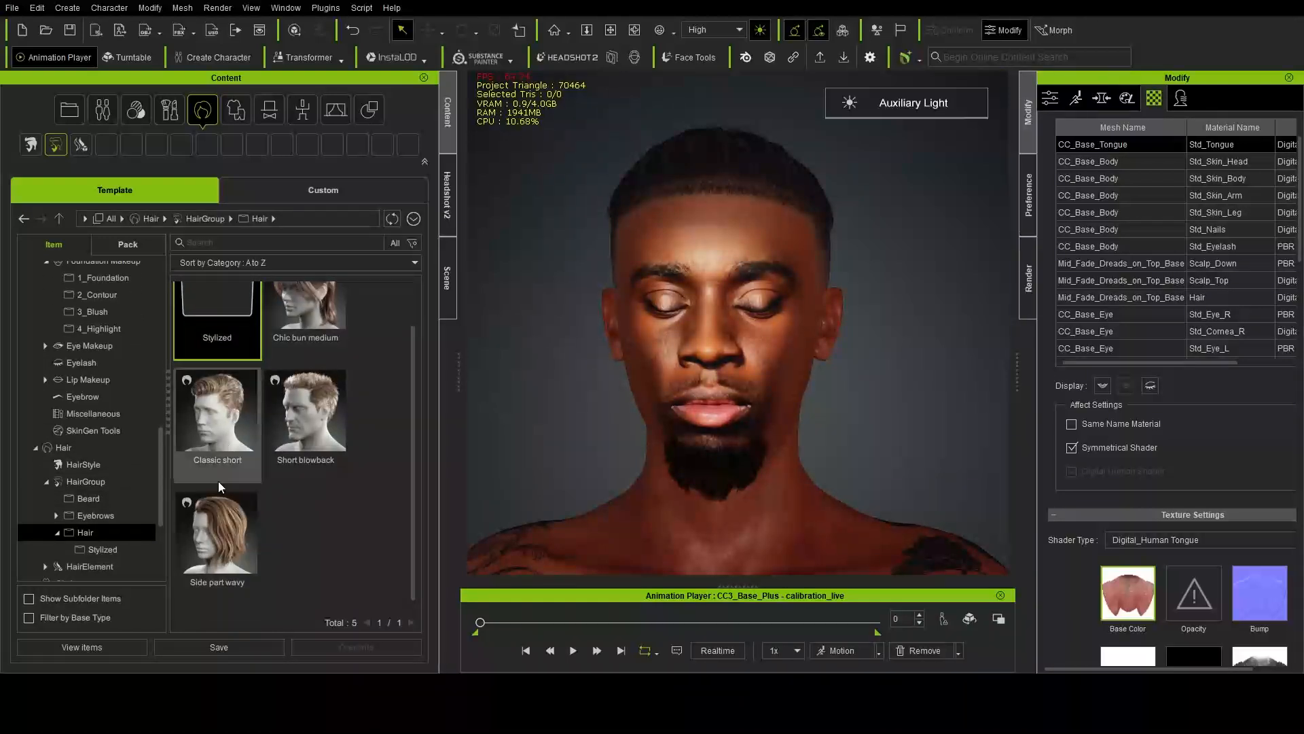
{"action": "scroll", "coordinate": [218, 480], "scroll_direction": "up", "scroll_amount": 1}
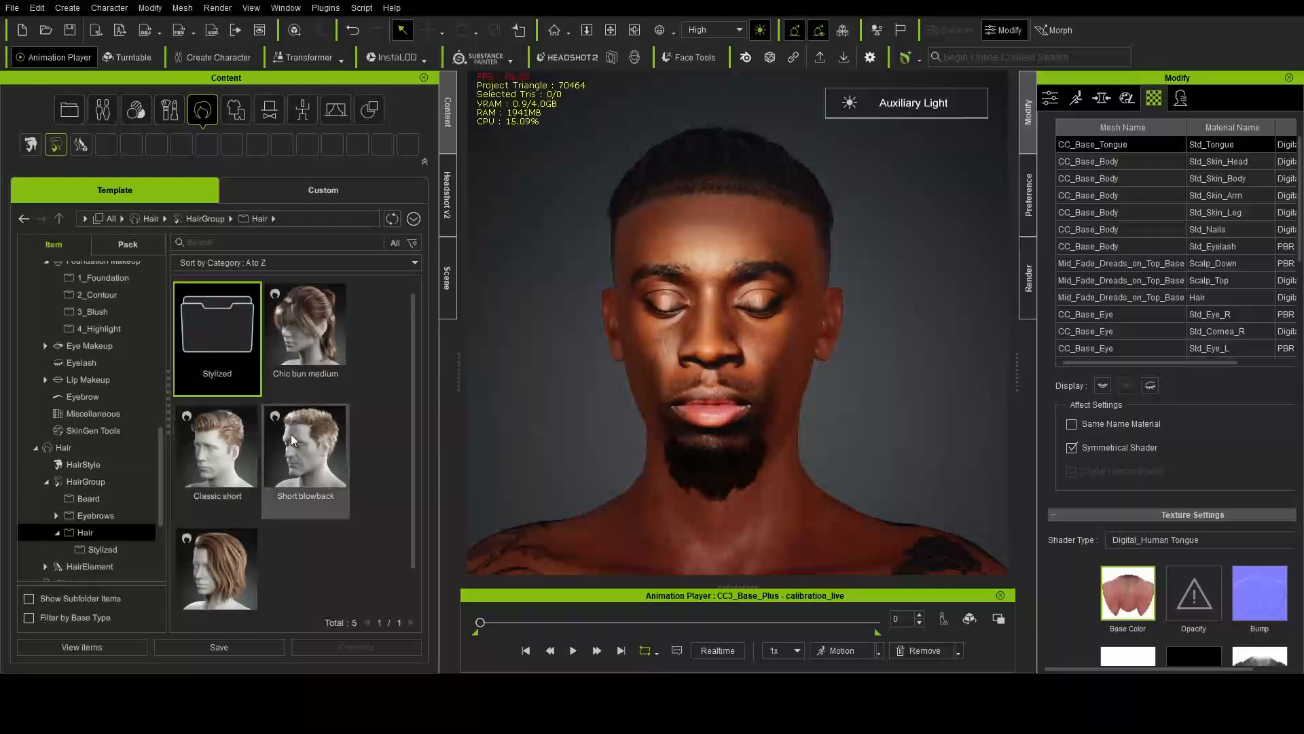
{"action": "scroll", "coordinate": [104, 528], "scroll_direction": "down", "scroll_amount": 1}
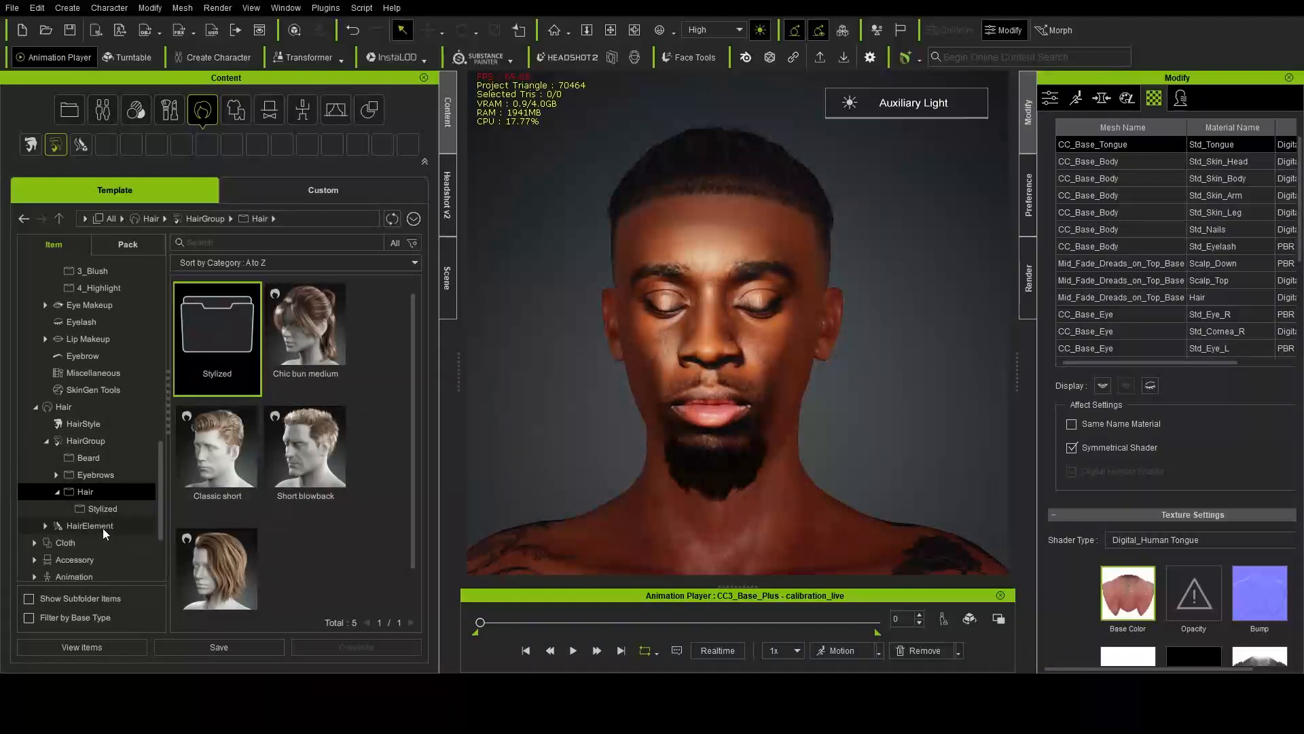
Step: Browse the Hair folder of HairElement, and collapse the HairElement branch in the folder tree
{"action": "left_click", "coordinate": [103, 525]}
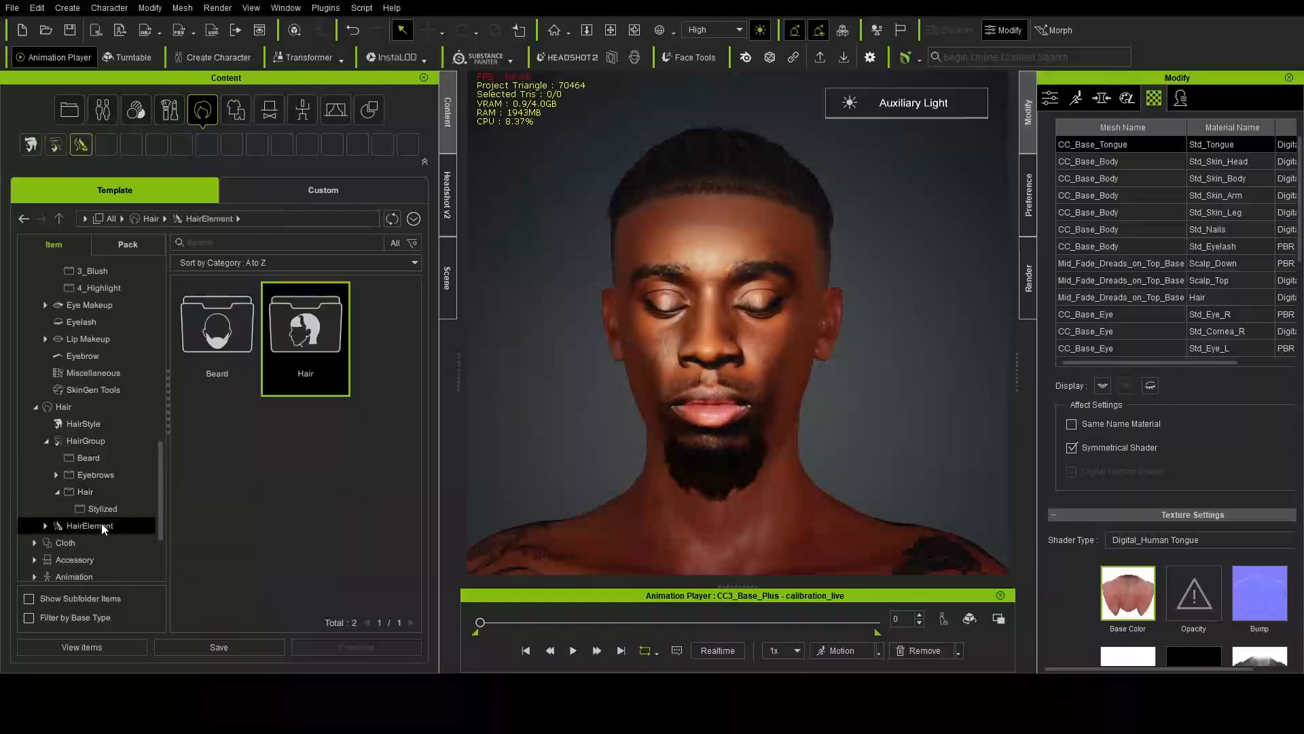
{"action": "double_click", "coordinate": [285, 356]}
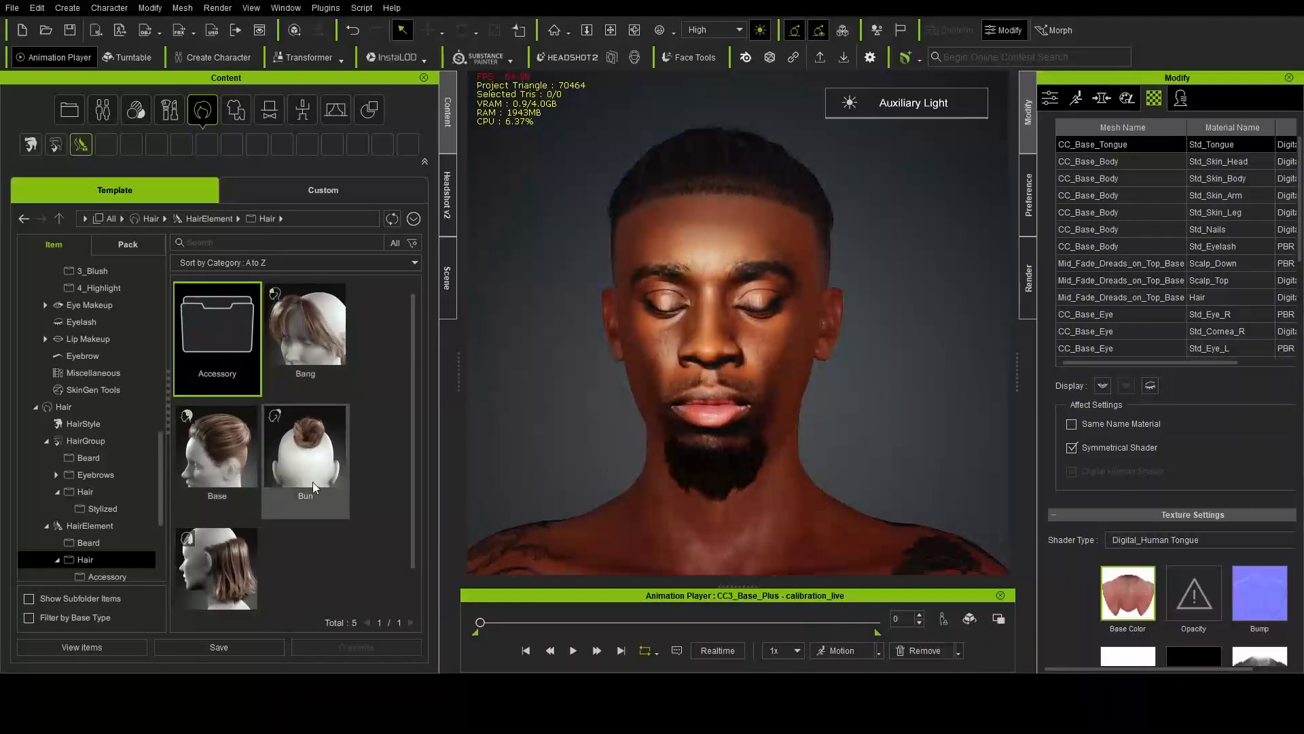
{"action": "scroll", "coordinate": [73, 492], "scroll_direction": "down", "scroll_amount": 2}
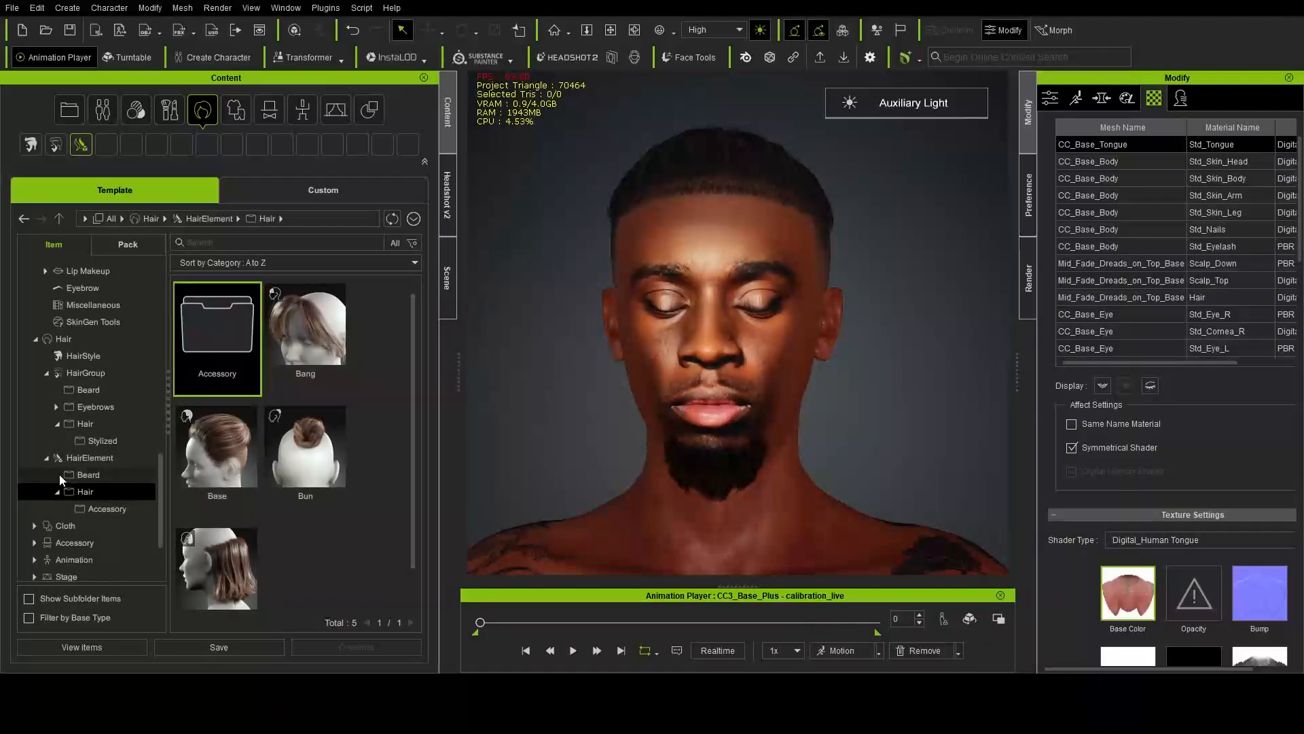
{"action": "left_click", "coordinate": [47, 457]}
Step: Browse the Shirts presets in the Cloth category
{"action": "left_click", "coordinate": [225, 120]}
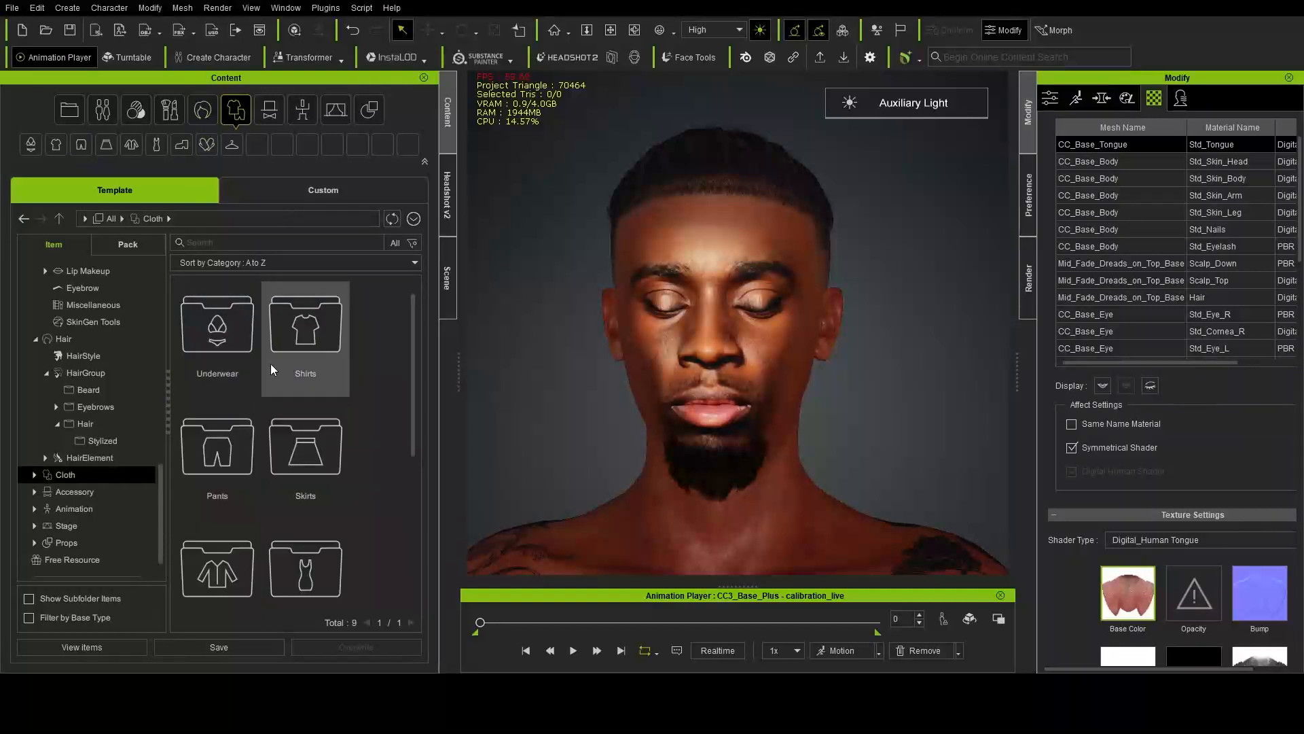
{"action": "double_click", "coordinate": [303, 366]}
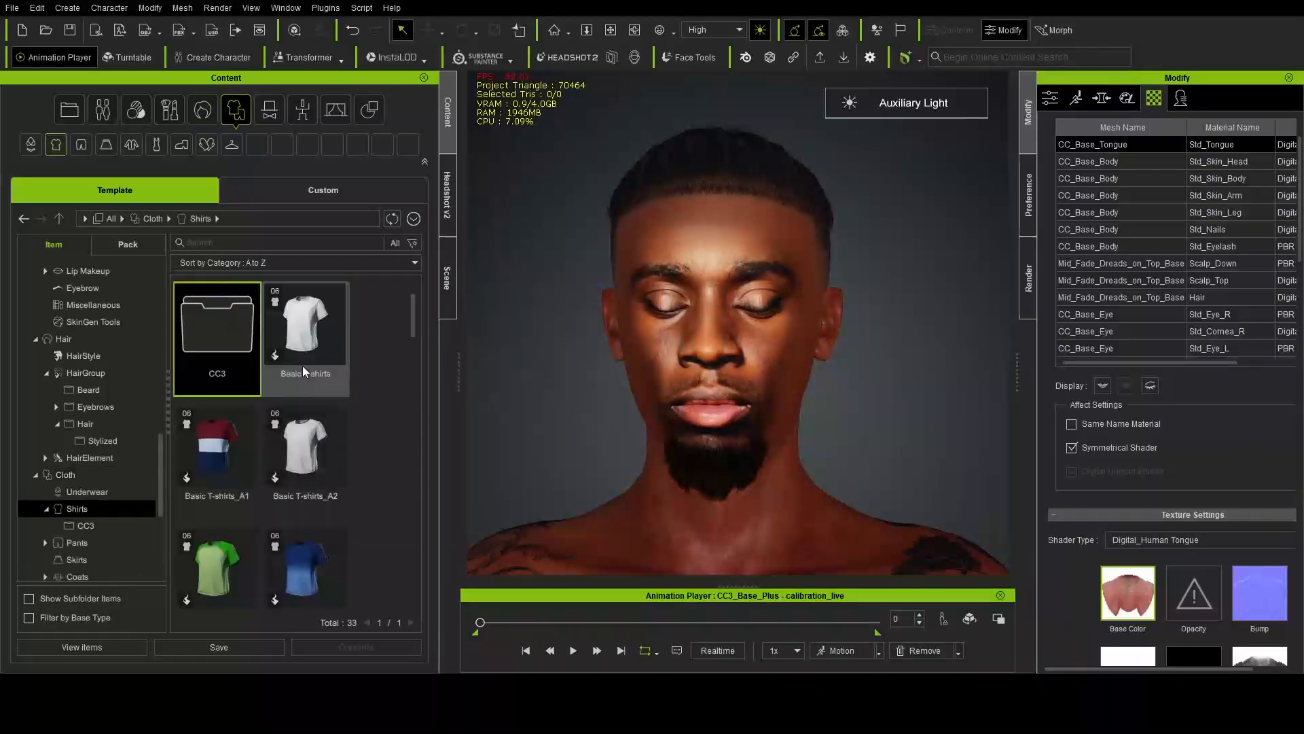
{"action": "scroll", "coordinate": [242, 455], "scroll_direction": "down", "scroll_amount": 4}
{"action": "scroll", "coordinate": [241, 455], "scroll_direction": "down", "scroll_amount": 2}
{"action": "scroll", "coordinate": [242, 455], "scroll_direction": "up", "scroll_amount": 6}
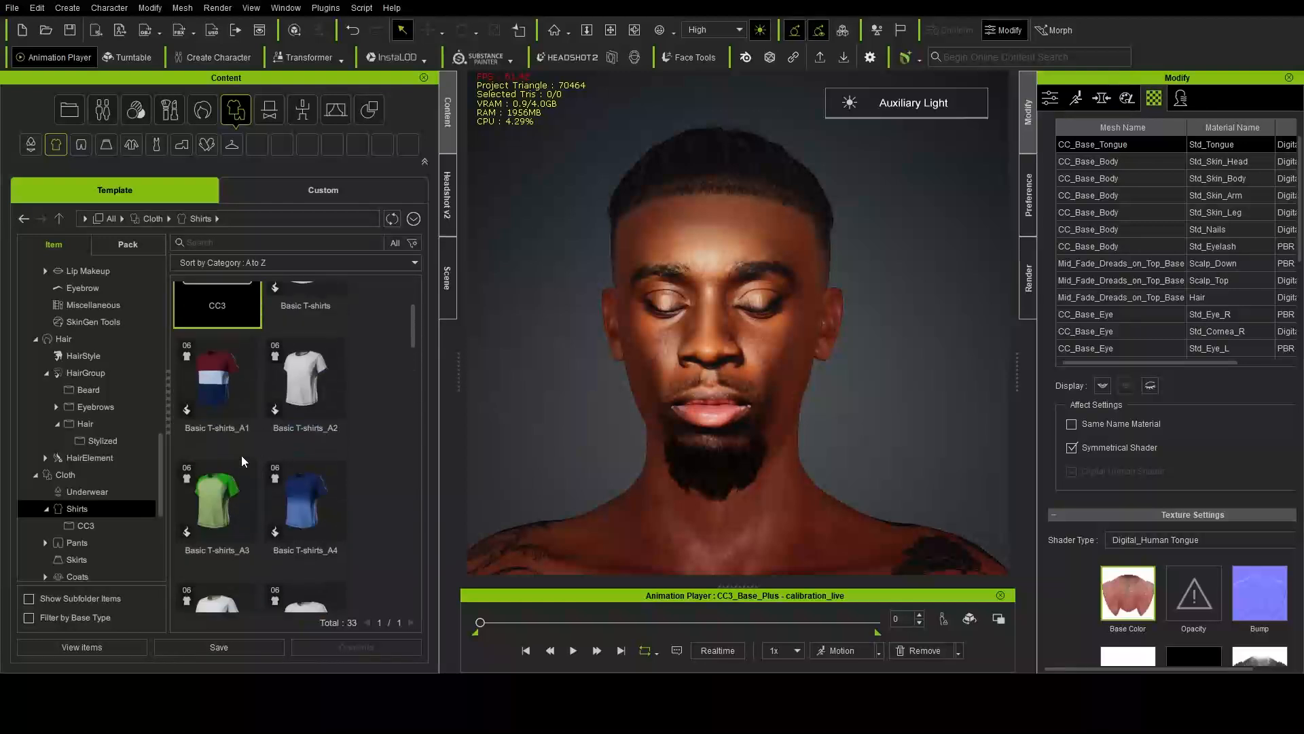
Step: Dress the character in the Tank Top from the CC3 shirts folder and browse the Pants presets
{"action": "scroll", "coordinate": [242, 455], "scroll_direction": "up", "scroll_amount": 2}
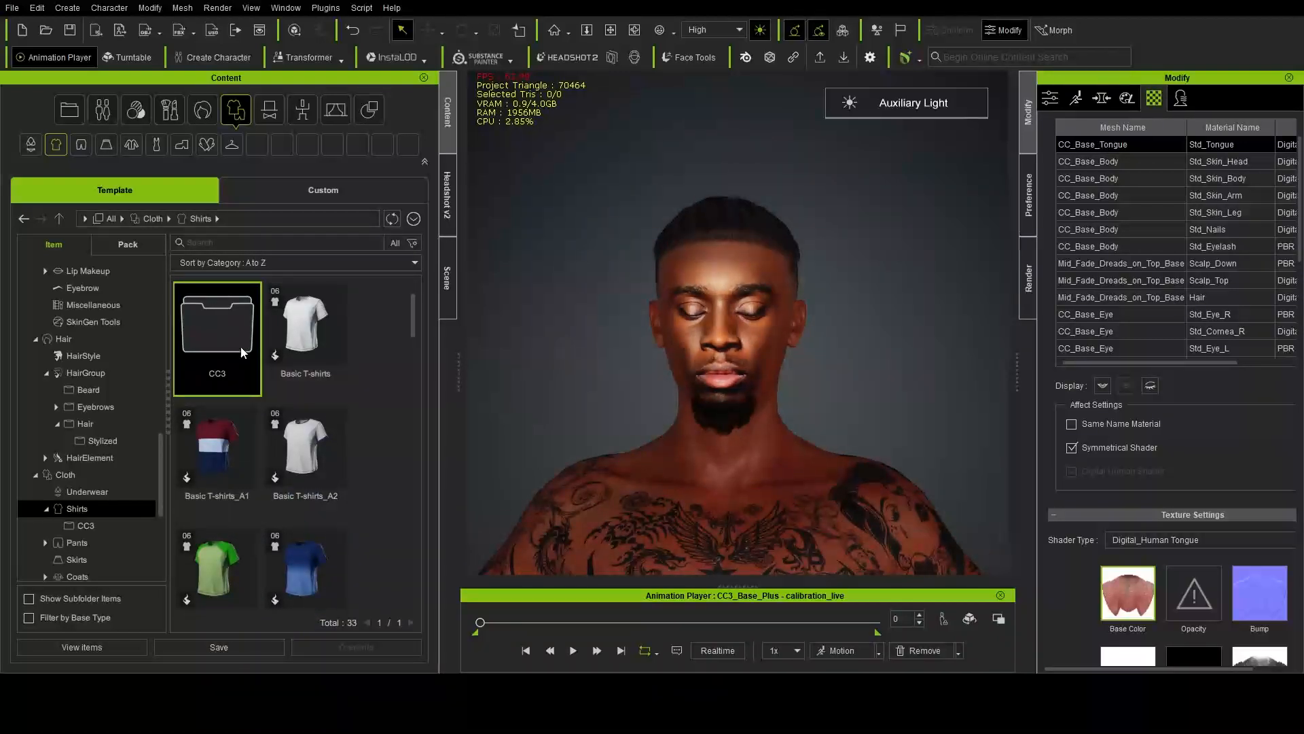
{"action": "double_click", "coordinate": [244, 351]}
{"action": "scroll", "coordinate": [263, 415], "scroll_direction": "down", "scroll_amount": 2}
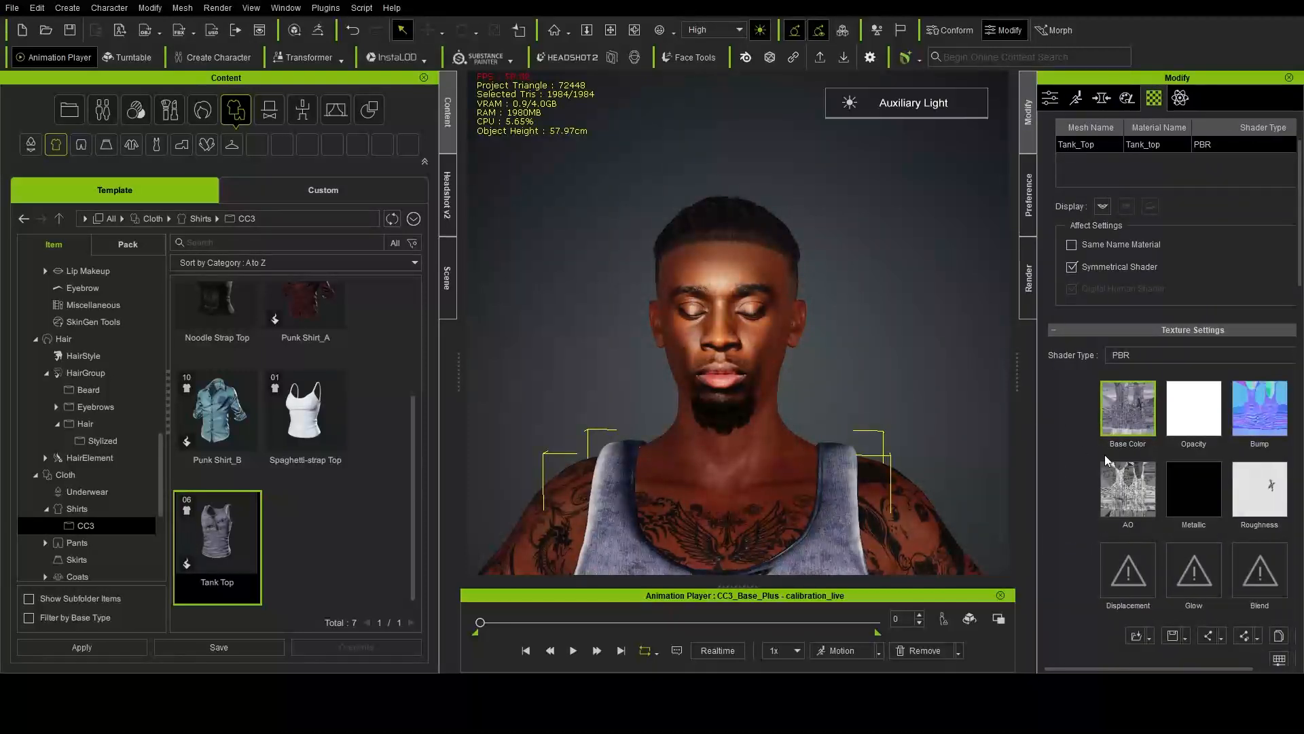
{"action": "left_click", "coordinate": [126, 540]}
{"action": "scroll", "coordinate": [84, 519], "scroll_direction": "down", "scroll_amount": 4}
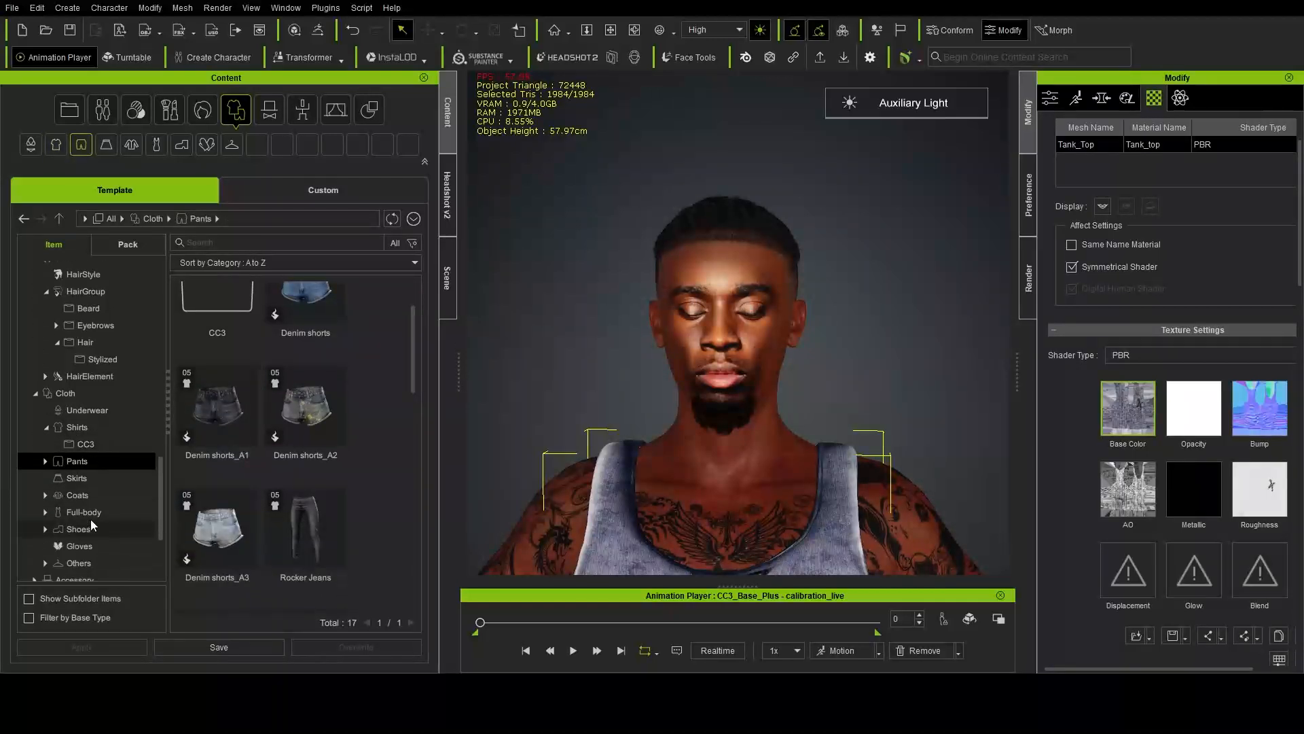
Step: Add the Hat_Brown accessory from the Head accessories to the character
{"action": "left_click", "coordinate": [269, 113]}
{"action": "double_click", "coordinate": [210, 356]}
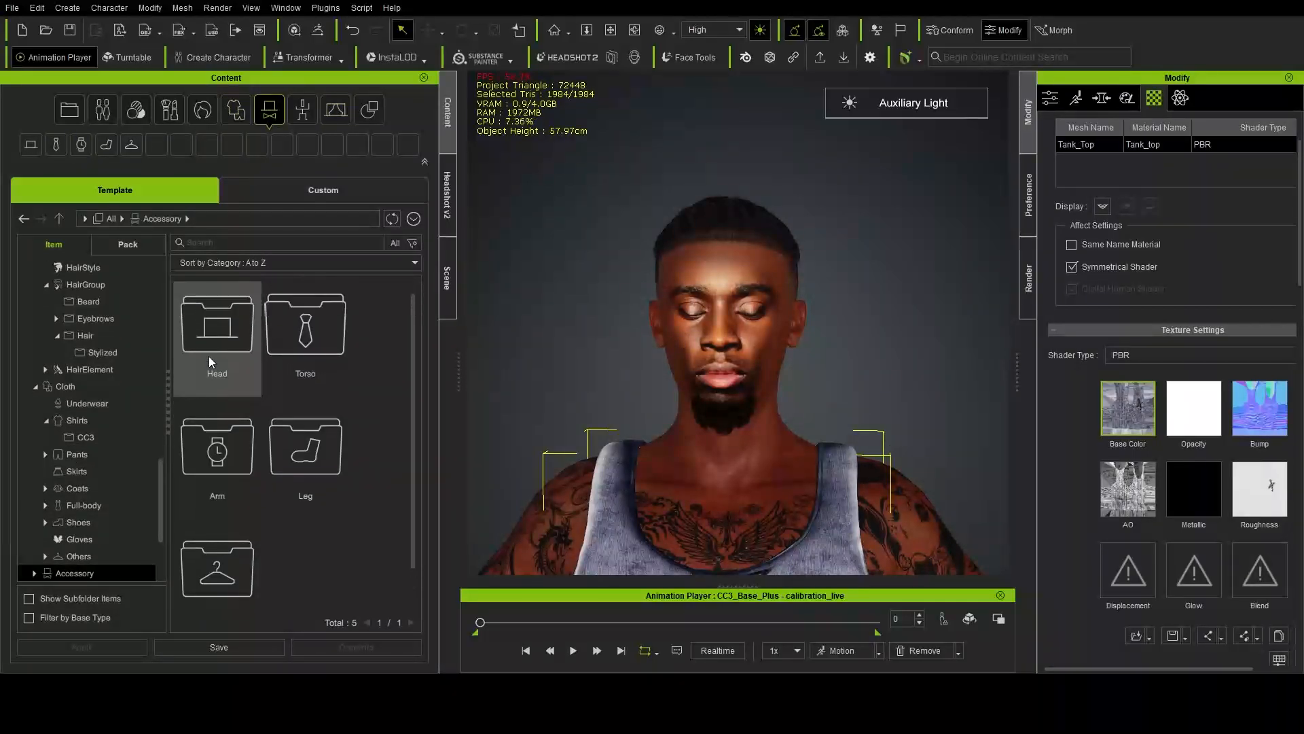
{"action": "left_click", "coordinate": [309, 356]}
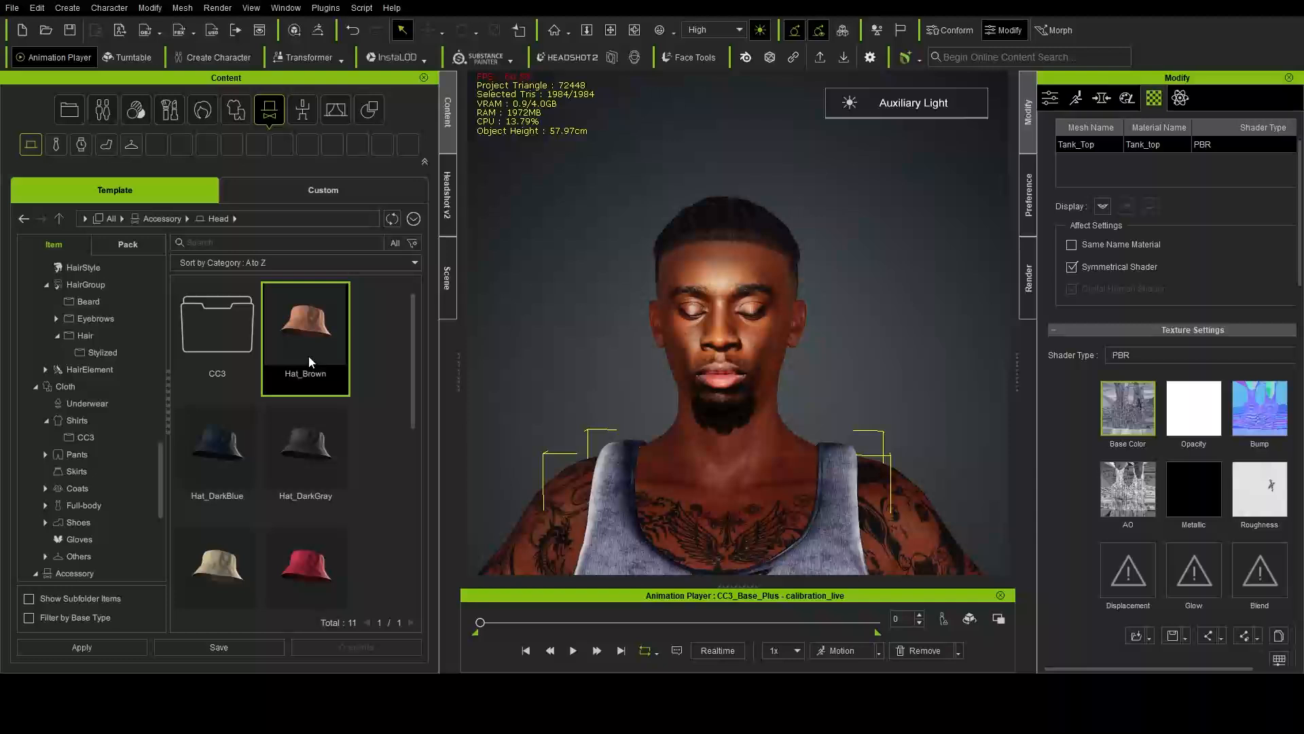
{"action": "double_click", "coordinate": [309, 356]}
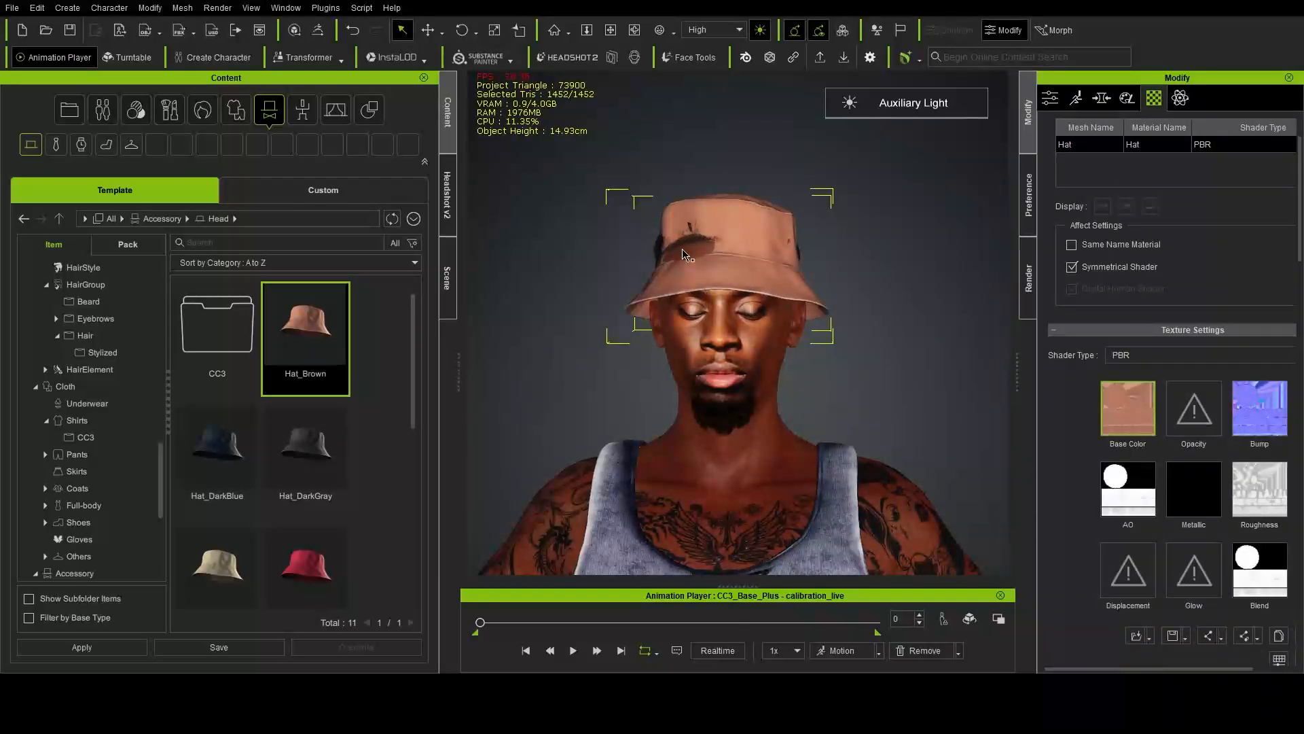
Step: Raise the brown hat on the character's head and nudge it horizontally to centre it
{"action": "key", "text": "w"}
{"action": "left_click_drag", "start_coordinate": [725, 198], "coordinate": [724, 165]}
{"action": "left_click_drag", "start_coordinate": [806, 243], "coordinate": [803, 243]}
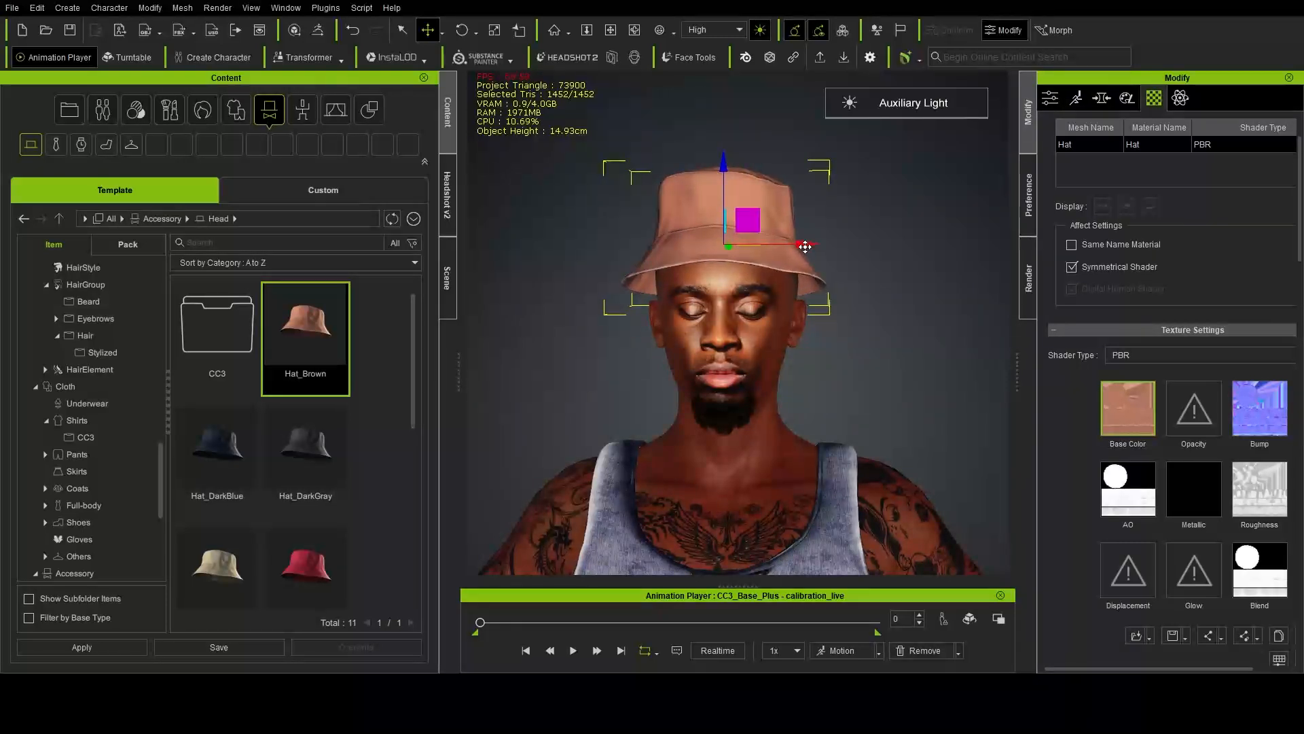
{"action": "right_click_drag", "start_coordinate": [747, 367], "coordinate": [281, 361]}
{"action": "left_click_drag", "start_coordinate": [636, 243], "coordinate": [633, 246]}
Step: Scale the brown hat up slightly to fit around the head
{"action": "right_click_drag", "start_coordinate": [659, 332], "coordinate": [430, 345]}
{"action": "key", "text": "r"}
{"action": "left_click_drag", "start_coordinate": [711, 245], "coordinate": [732, 242]}
{"action": "right_click_drag", "start_coordinate": [976, 272], "coordinate": [520, 269]}
Step: Fine-tune the brown hat's height while checking it from the side, and delete the hat
{"action": "key", "text": "w"}
{"action": "right_click_drag", "start_coordinate": [593, 305], "coordinate": [569, 338]}
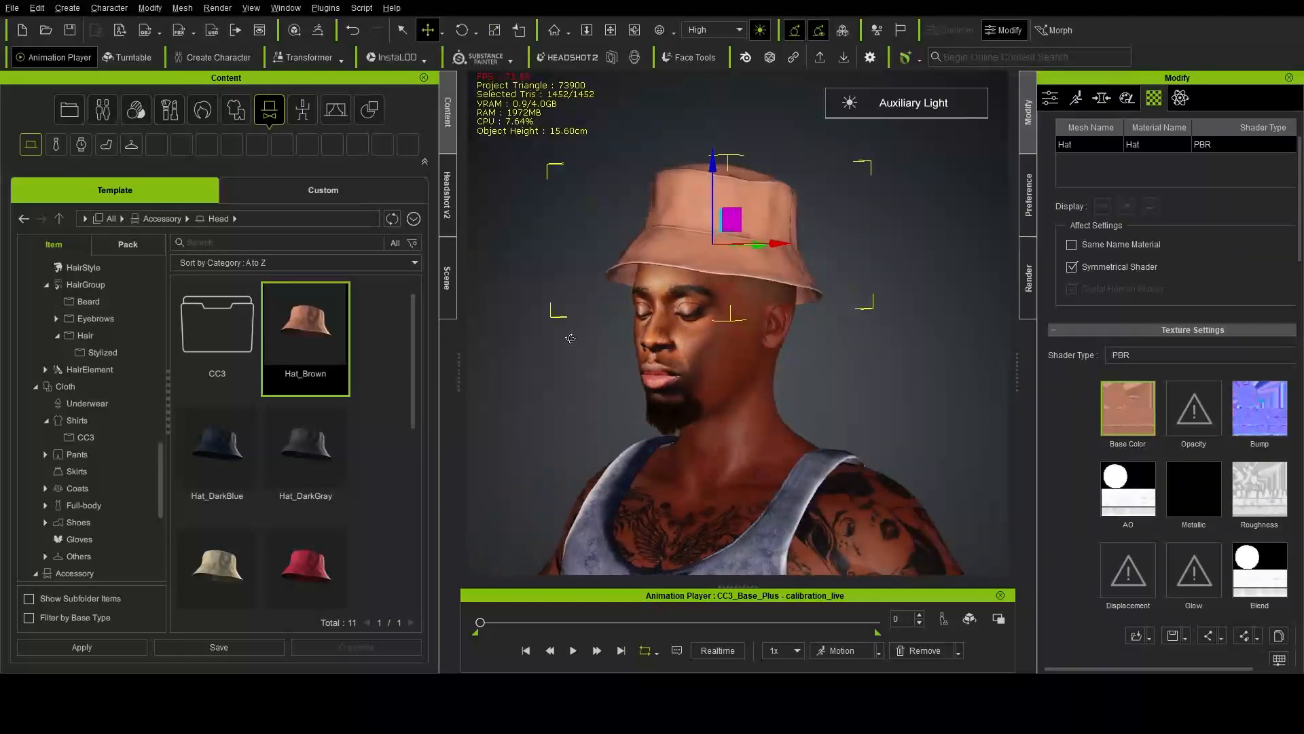
{"action": "mouse_move", "coordinate": [710, 163]}
{"action": "left_mouse_down"}
{"action": "mouse_move", "coordinate": [719, 175]}
{"action": "mouse_move", "coordinate": [713, 164]}
{"action": "left_mouse_up"}
{"action": "right_click_drag", "start_coordinate": [638, 270], "coordinate": [620, 292]}
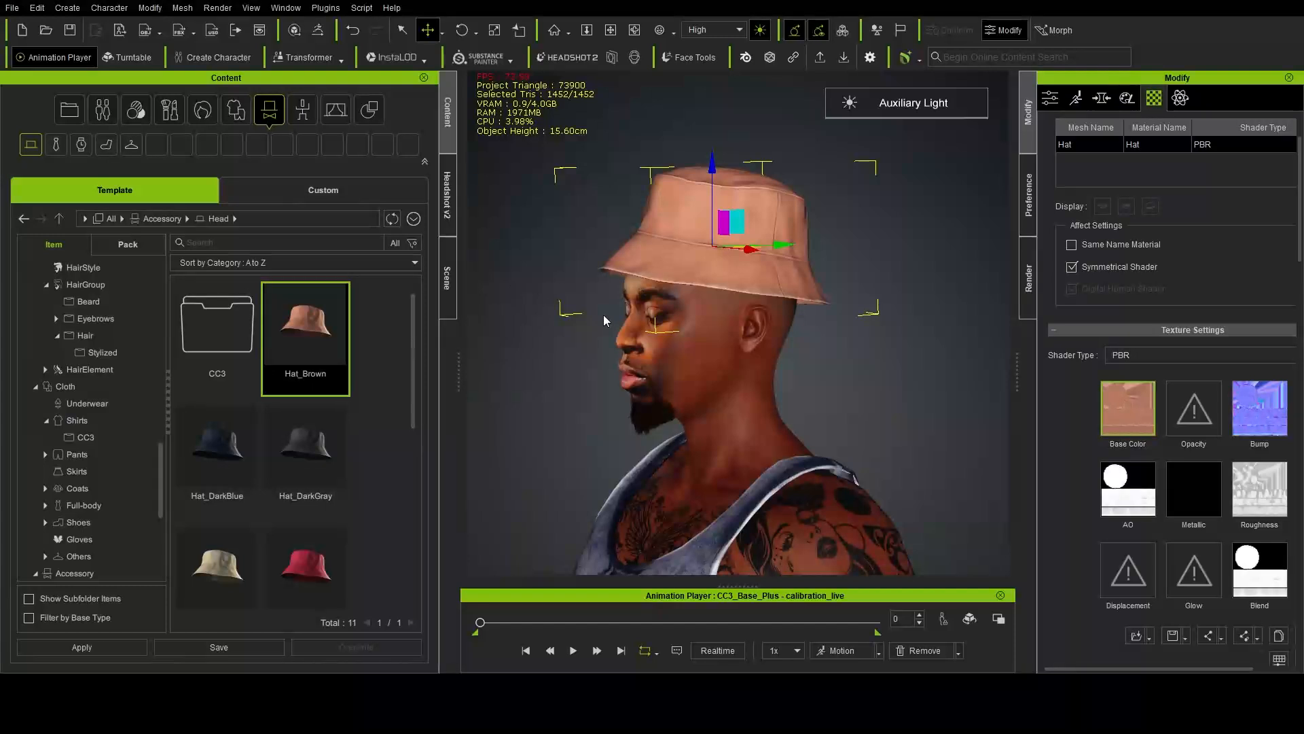
{"action": "key", "text": "Delete"}
Step: Browse the Calibration poses within the Pose folder of the Animation category
{"action": "left_click", "coordinate": [302, 110]}
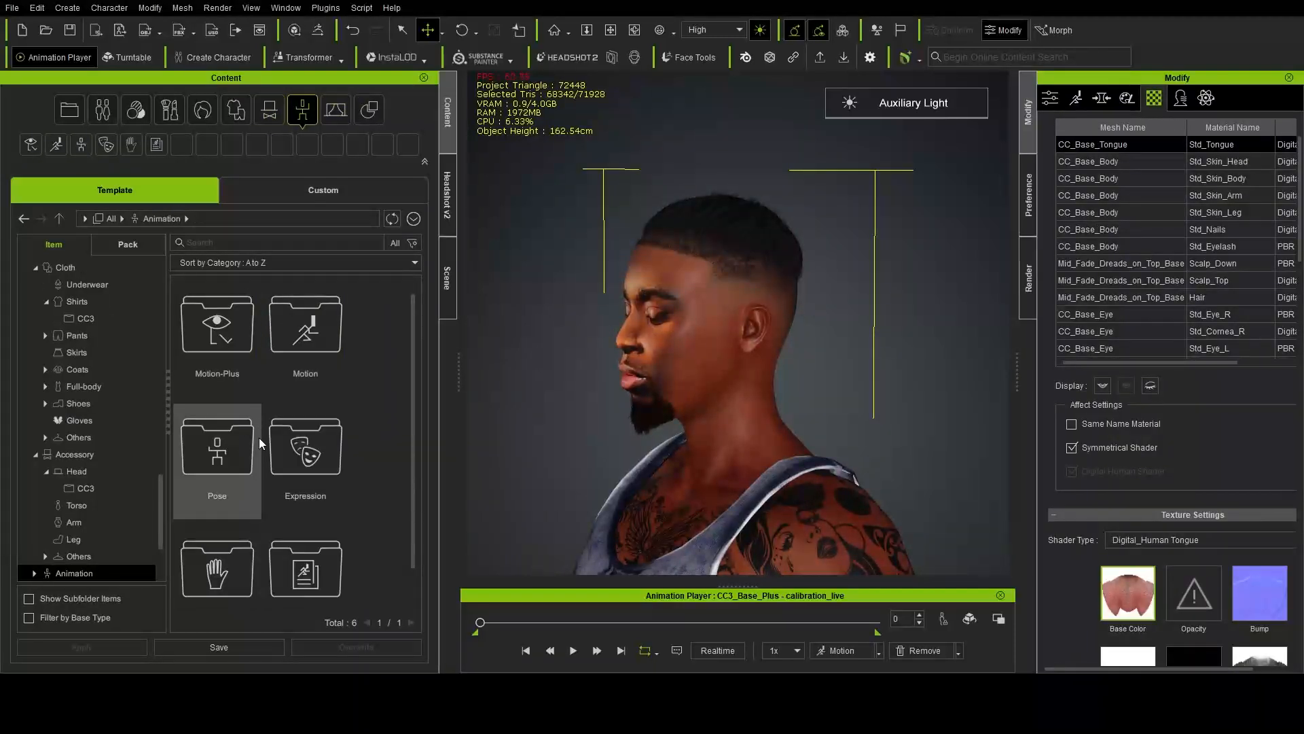
{"action": "double_click", "coordinate": [212, 479]}
{"action": "double_click", "coordinate": [212, 479]}
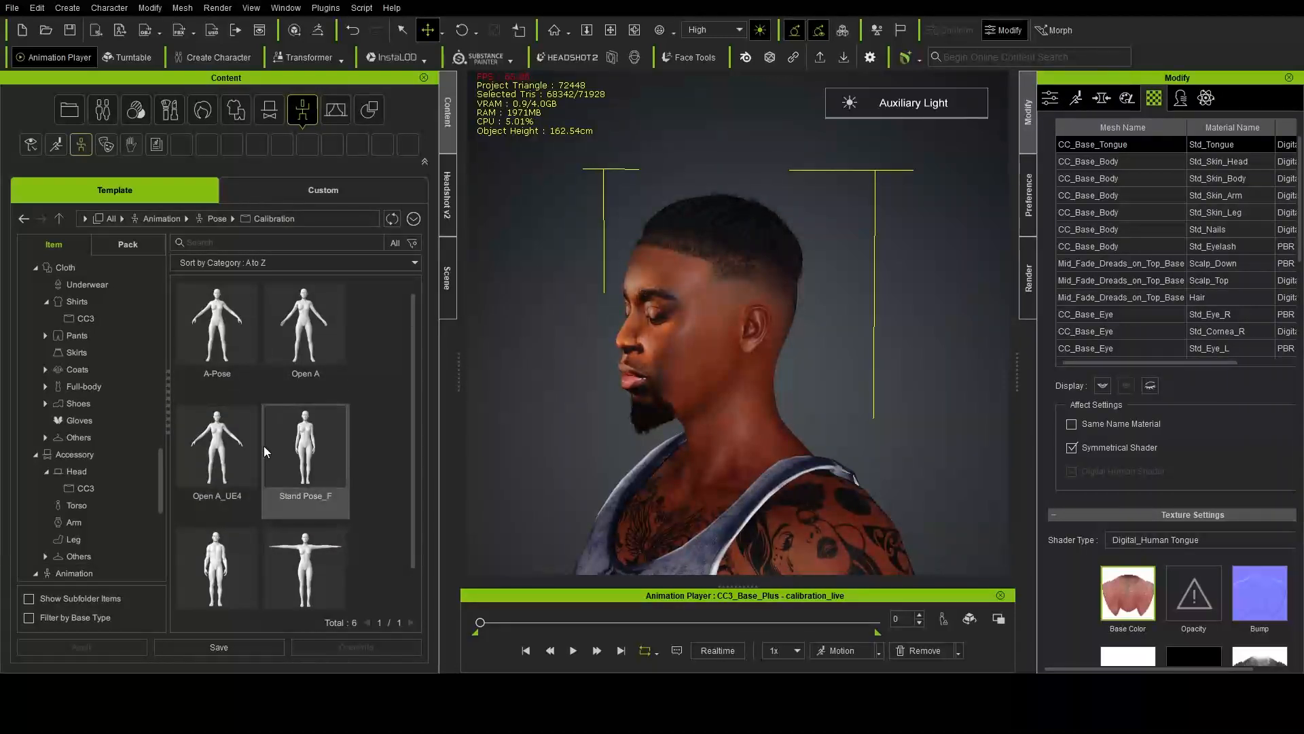
{"action": "scroll", "coordinate": [264, 445], "scroll_direction": "down", "scroll_amount": 1}
{"action": "scroll", "coordinate": [80, 455], "scroll_direction": "down", "scroll_amount": 4}
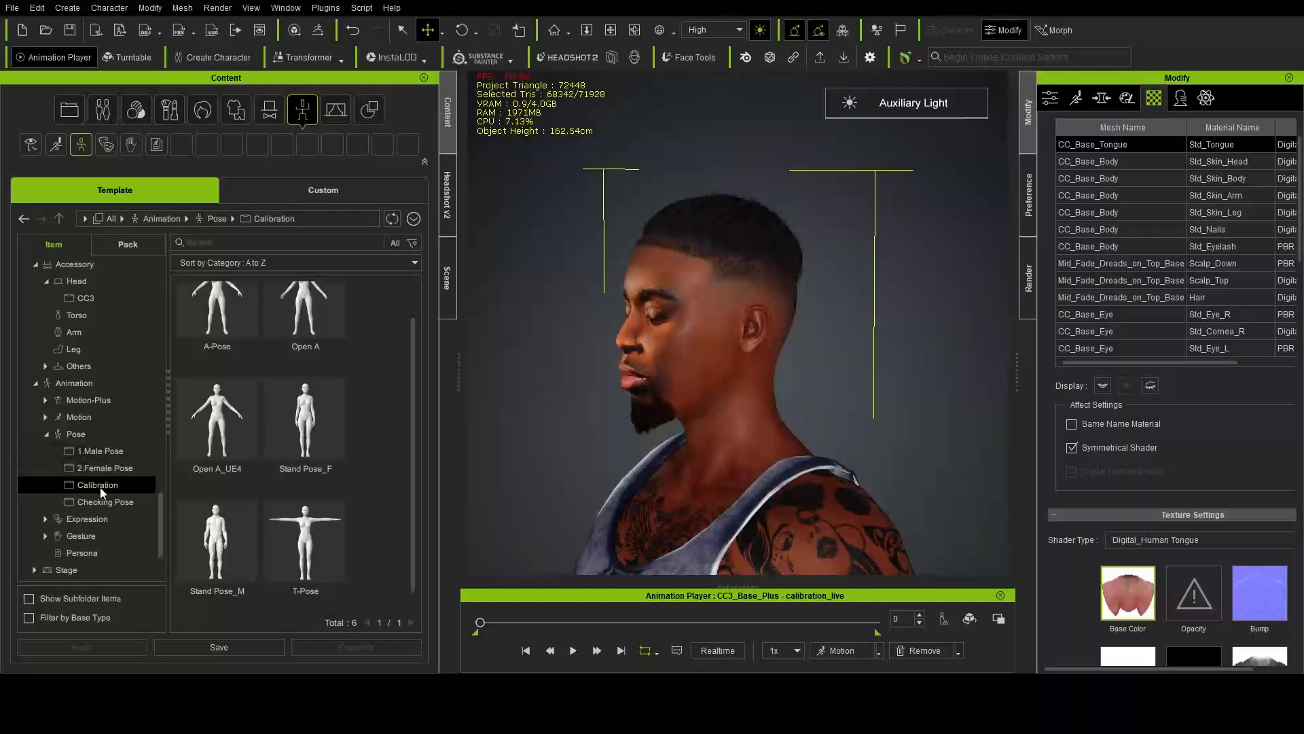
{"action": "scroll", "coordinate": [319, 475], "scroll_direction": "down", "scroll_amount": 1}
{"action": "scroll", "coordinate": [318, 544], "scroll_direction": "up", "scroll_amount": 1}
{"action": "scroll", "coordinate": [261, 506], "scroll_direction": "down", "scroll_amount": 1}
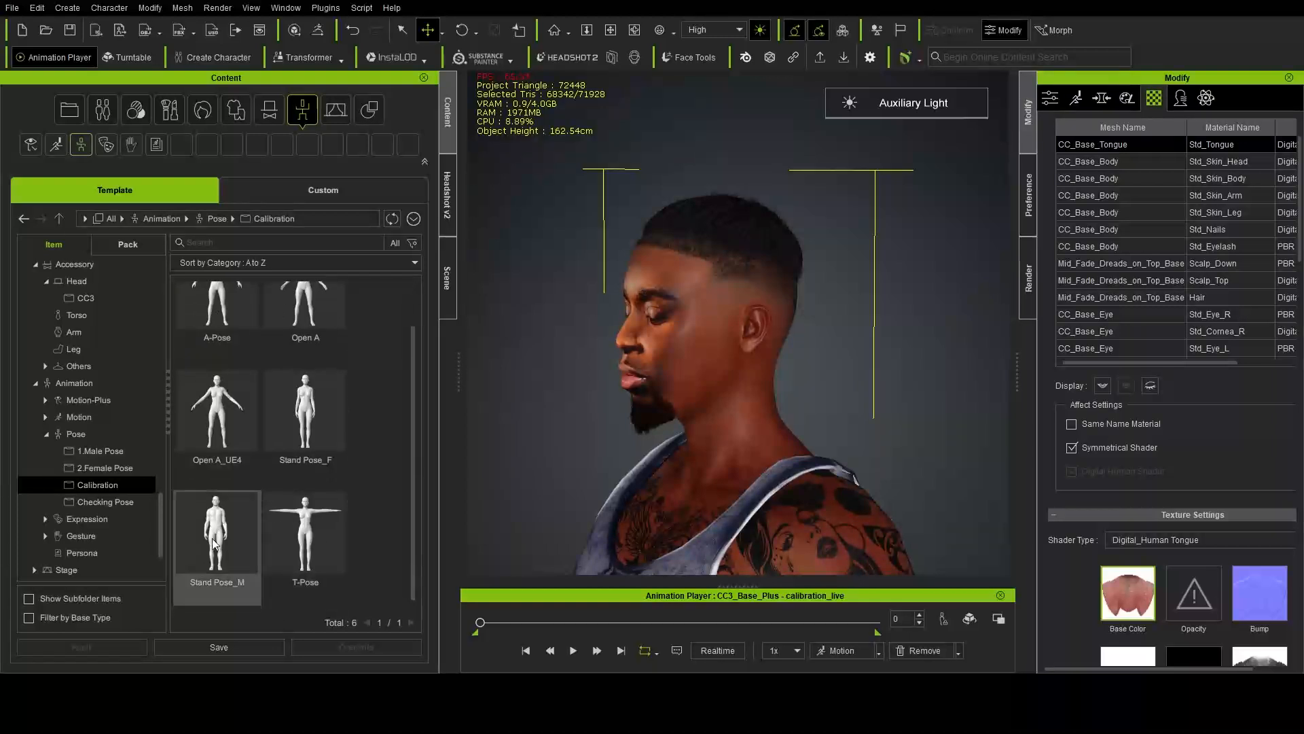
Step: Apply the Open X pose from the Checking Pose folder and inspect the character's full body
{"action": "left_click", "coordinate": [105, 502]}
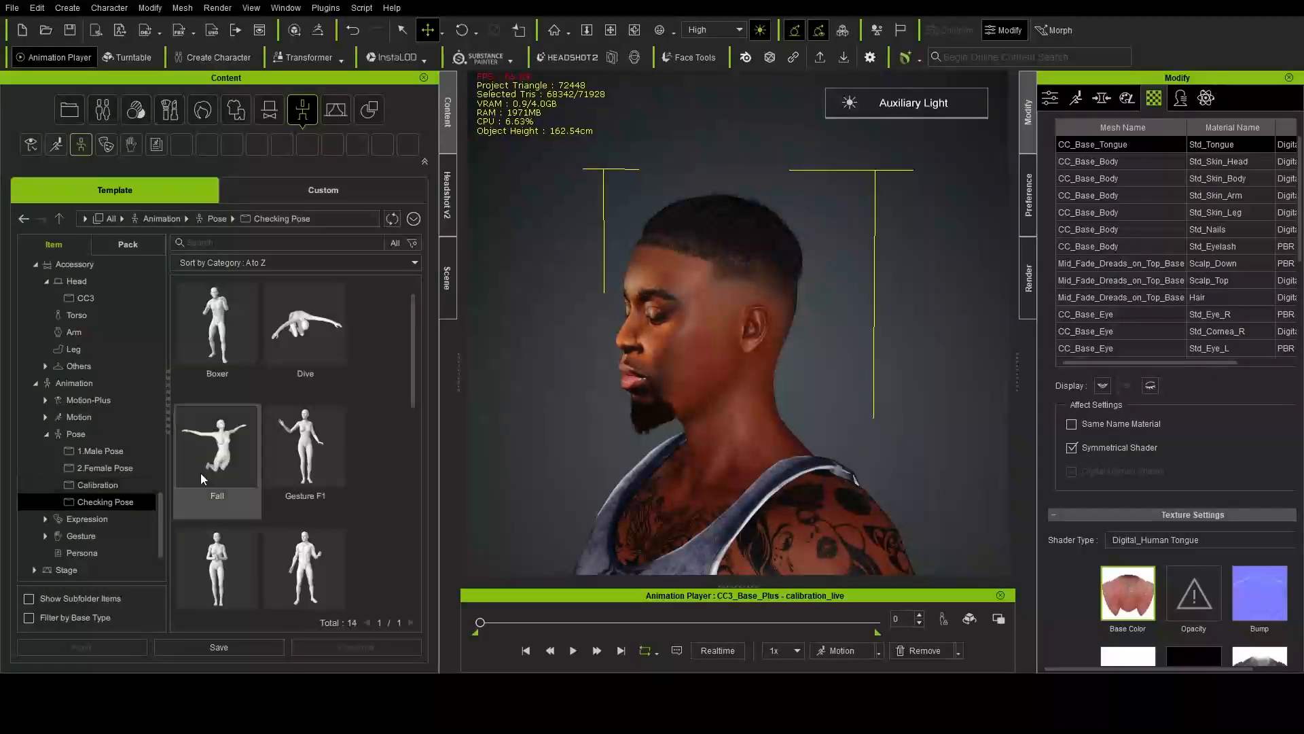
{"action": "left_click_drag", "start_coordinate": [415, 336], "coordinate": [406, 553]}
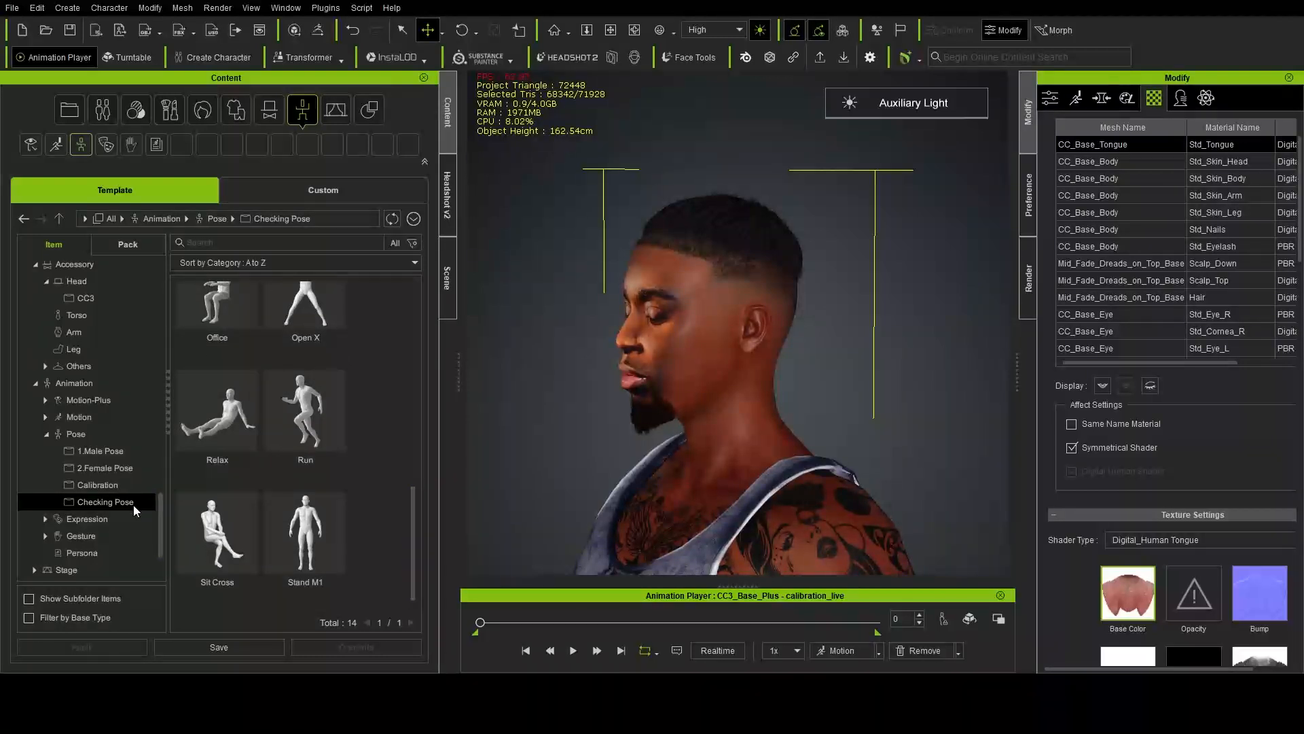
{"action": "scroll", "coordinate": [261, 471], "scroll_direction": "up", "scroll_amount": 2}
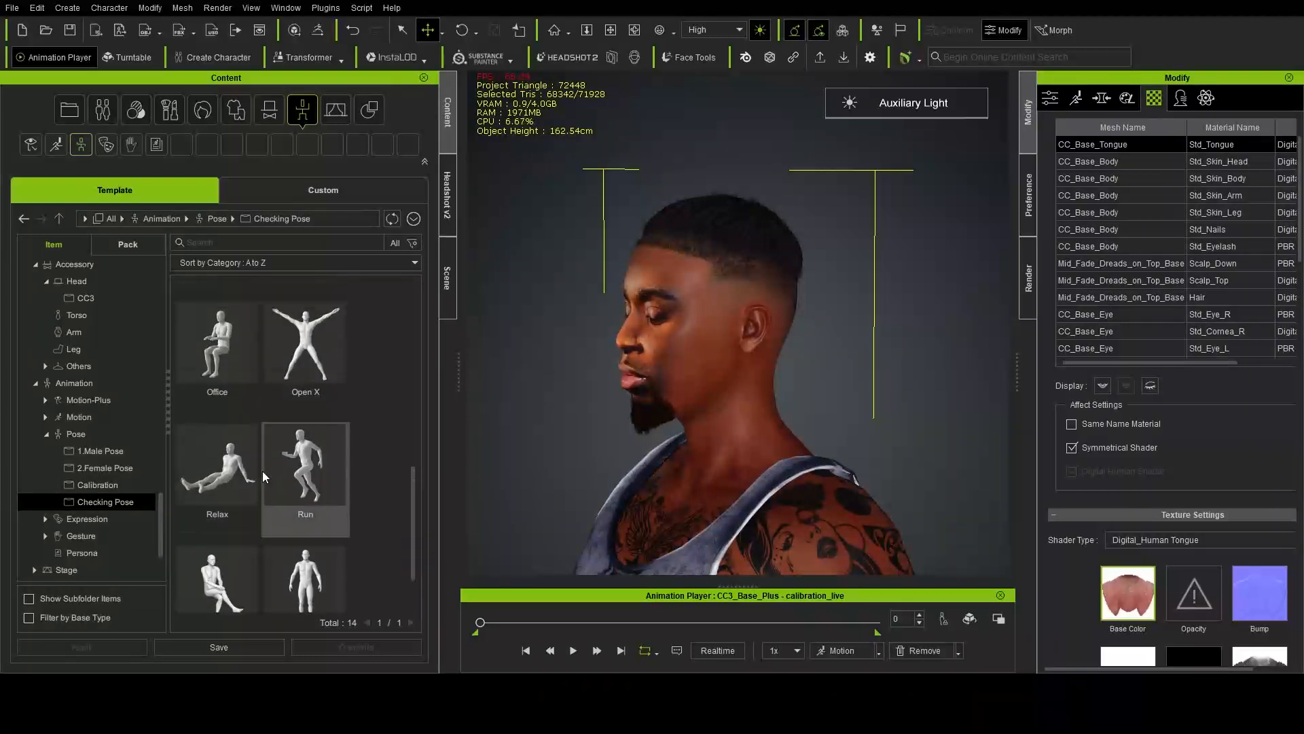
{"action": "left_click", "coordinate": [303, 430]}
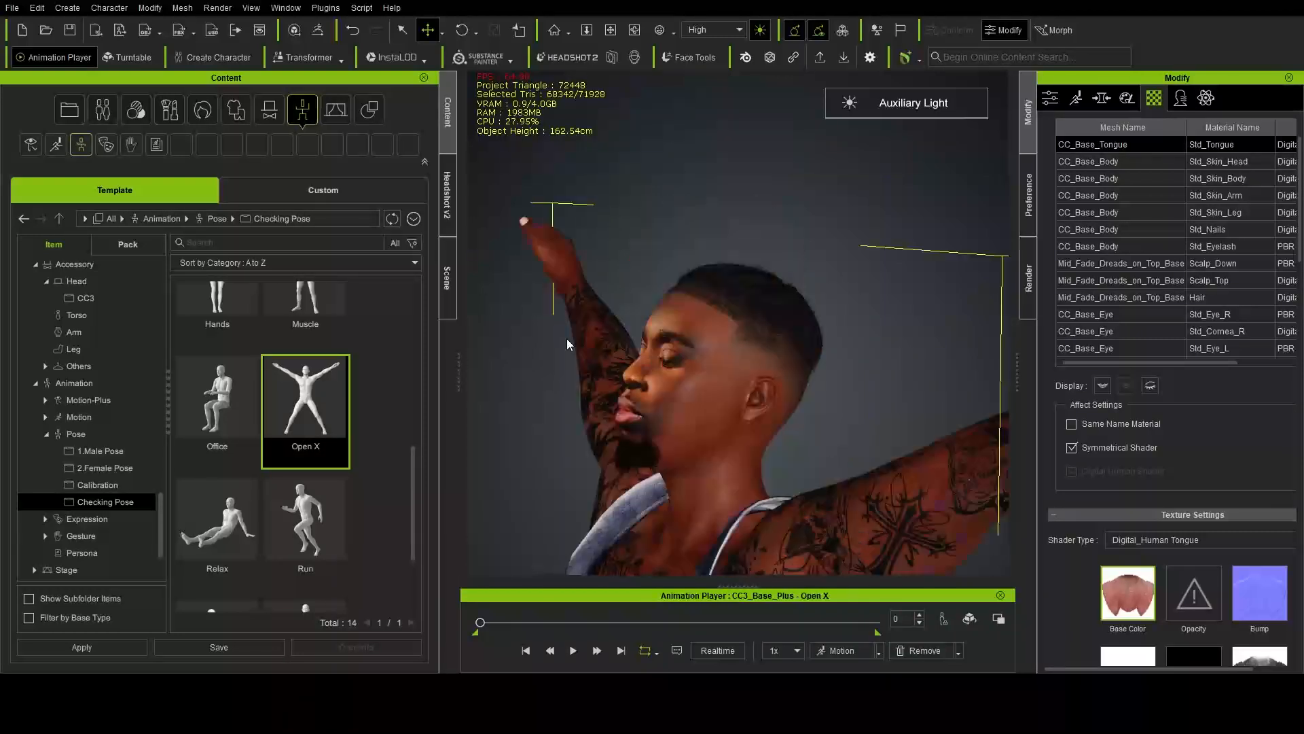
{"action": "scroll", "coordinate": [566, 338], "scroll_direction": "down", "scroll_amount": 5}
{"action": "key", "text": "f"}
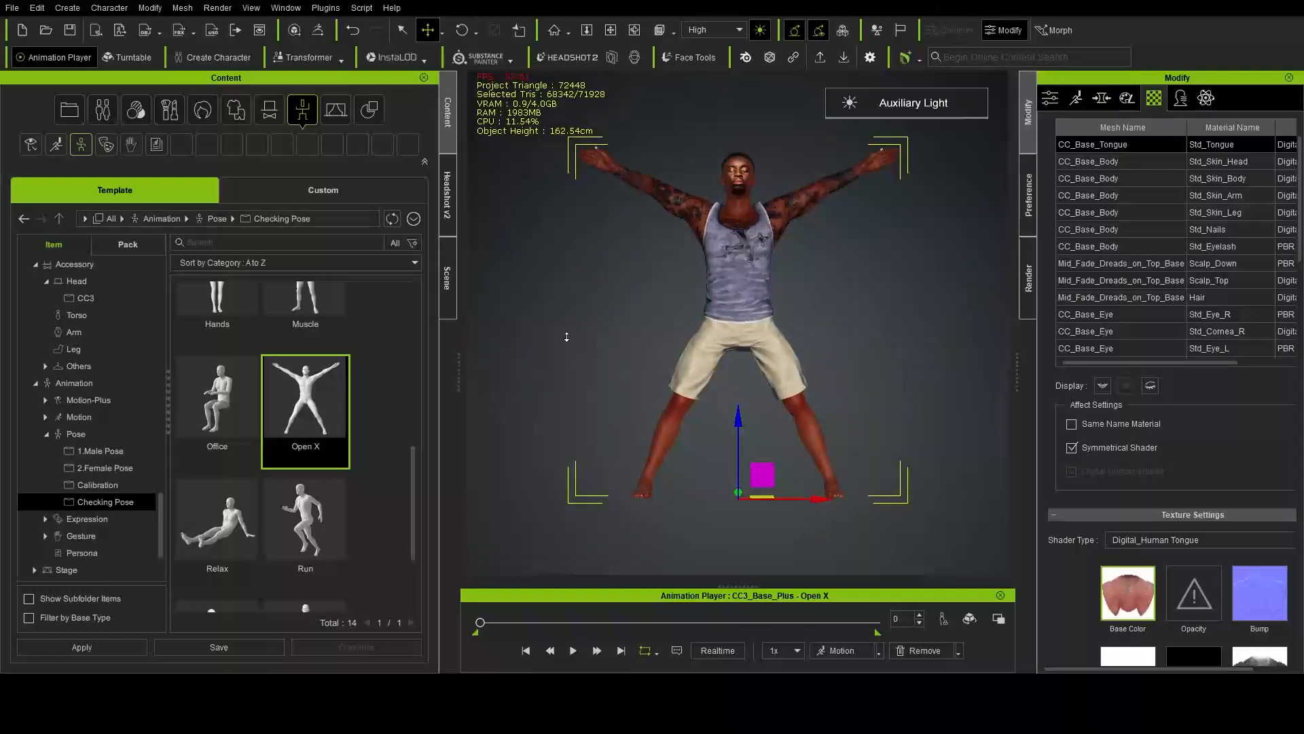
{"action": "right_click_drag", "start_coordinate": [695, 303], "coordinate": [618, 353]}
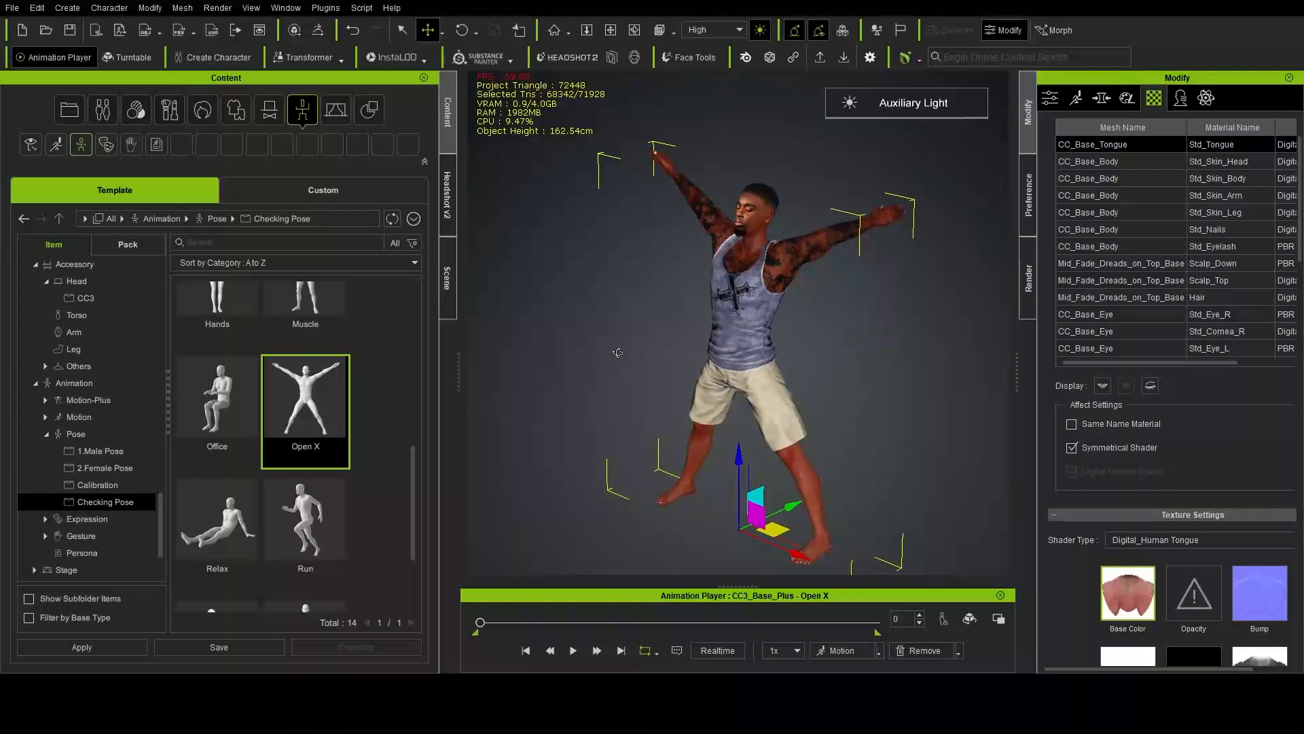
Step: Remove the applied Open X motion from the character
{"action": "key", "text": "n"}
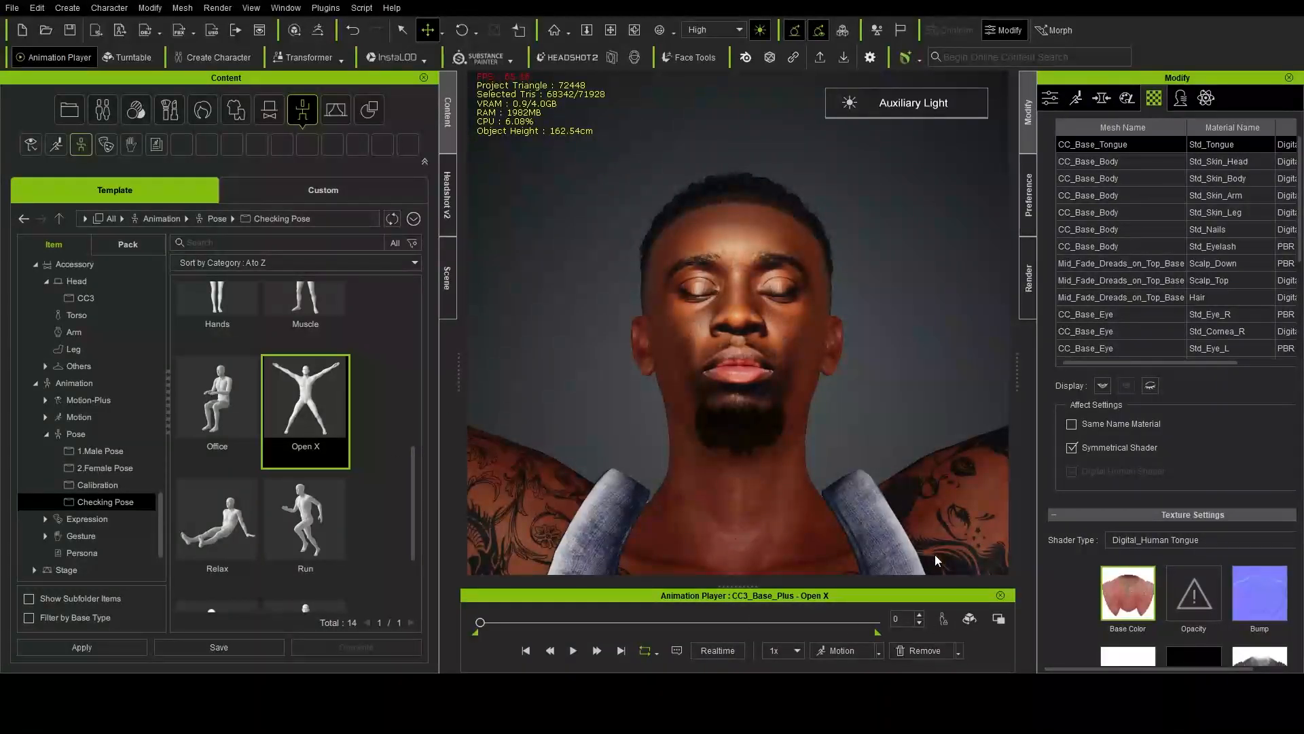
{"action": "left_click", "coordinate": [925, 650]}
{"action": "scroll", "coordinate": [780, 284], "scroll_direction": "down", "scroll_amount": 4}
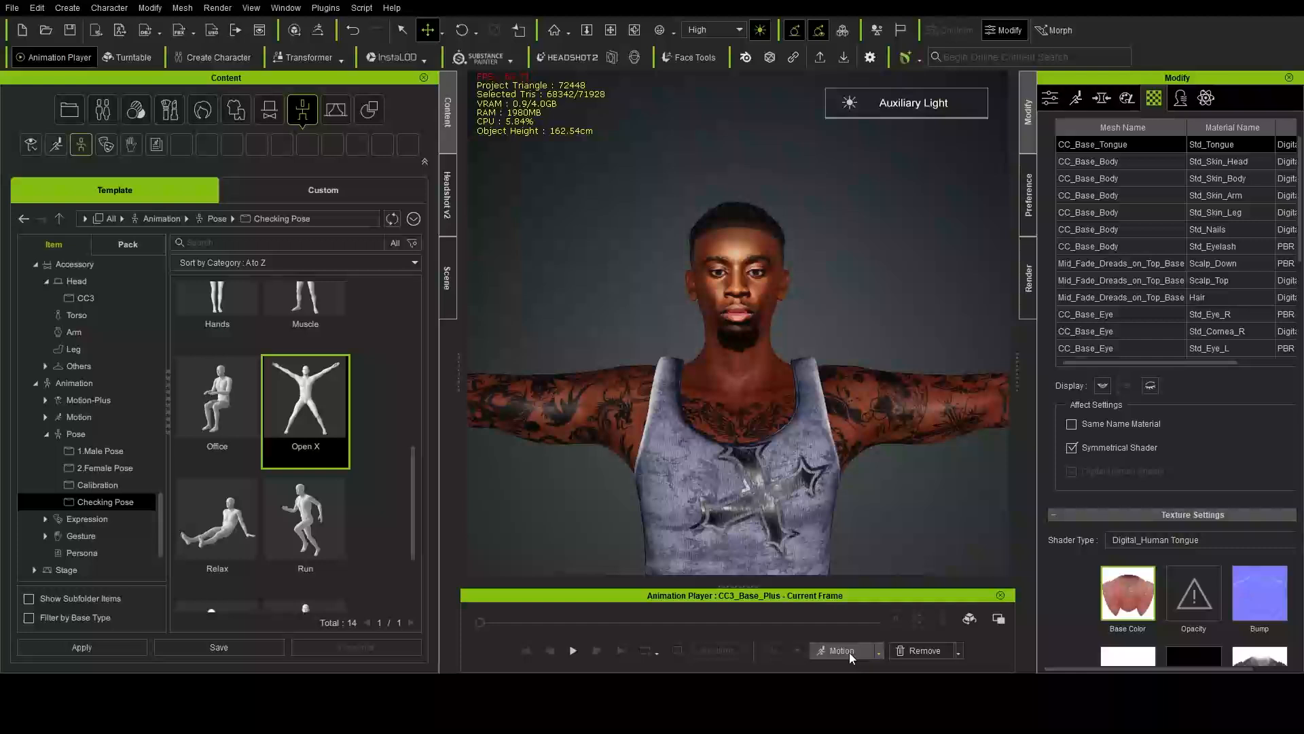
Step: Play the character's full-body motion and return playback to the first frame
{"action": "right_click_drag", "start_coordinate": [808, 480], "coordinate": [780, 481]}
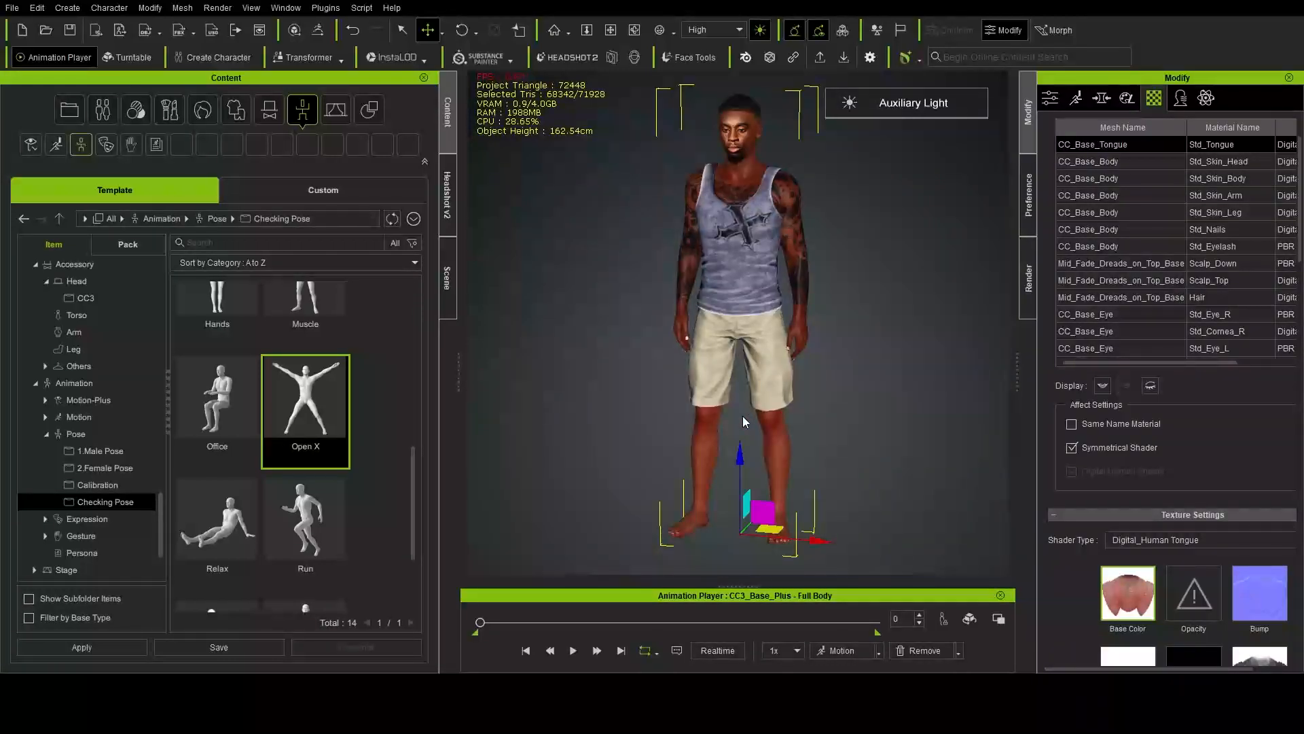
{"action": "scroll", "coordinate": [743, 416], "scroll_direction": "up", "scroll_amount": 1}
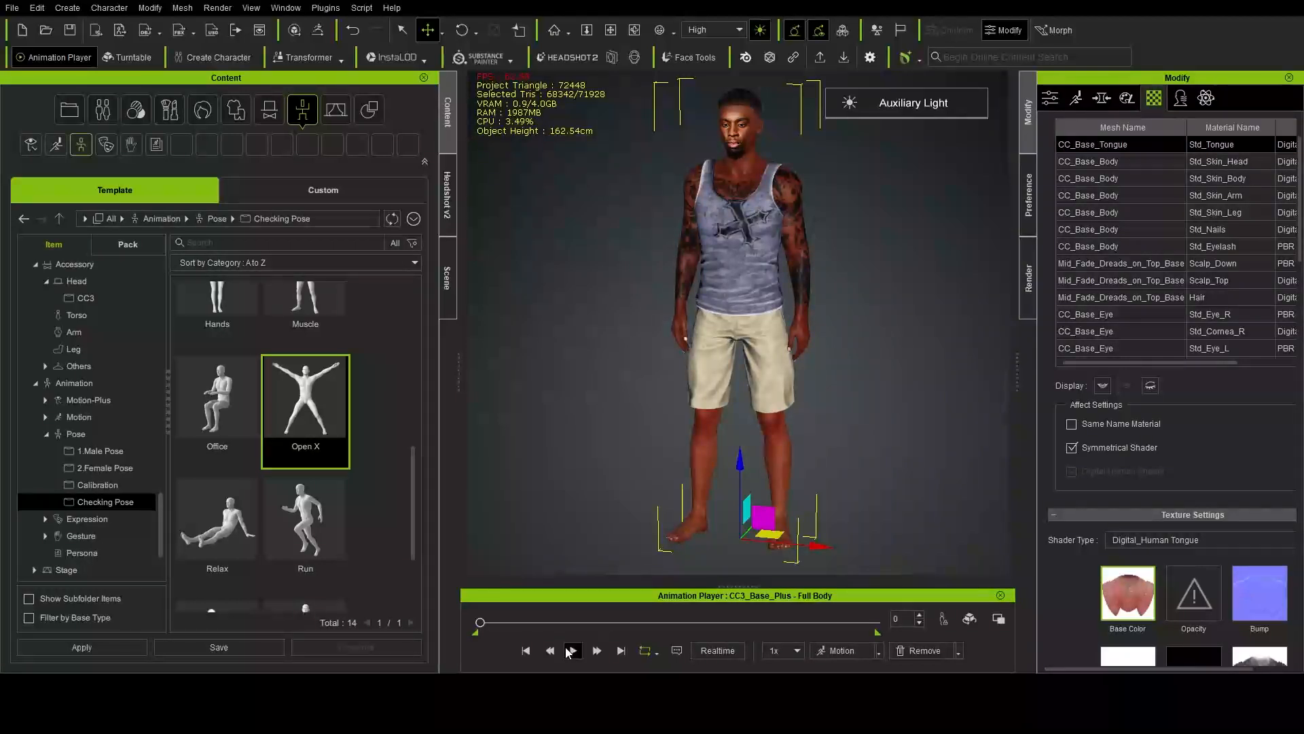
{"action": "key", "text": "space"}
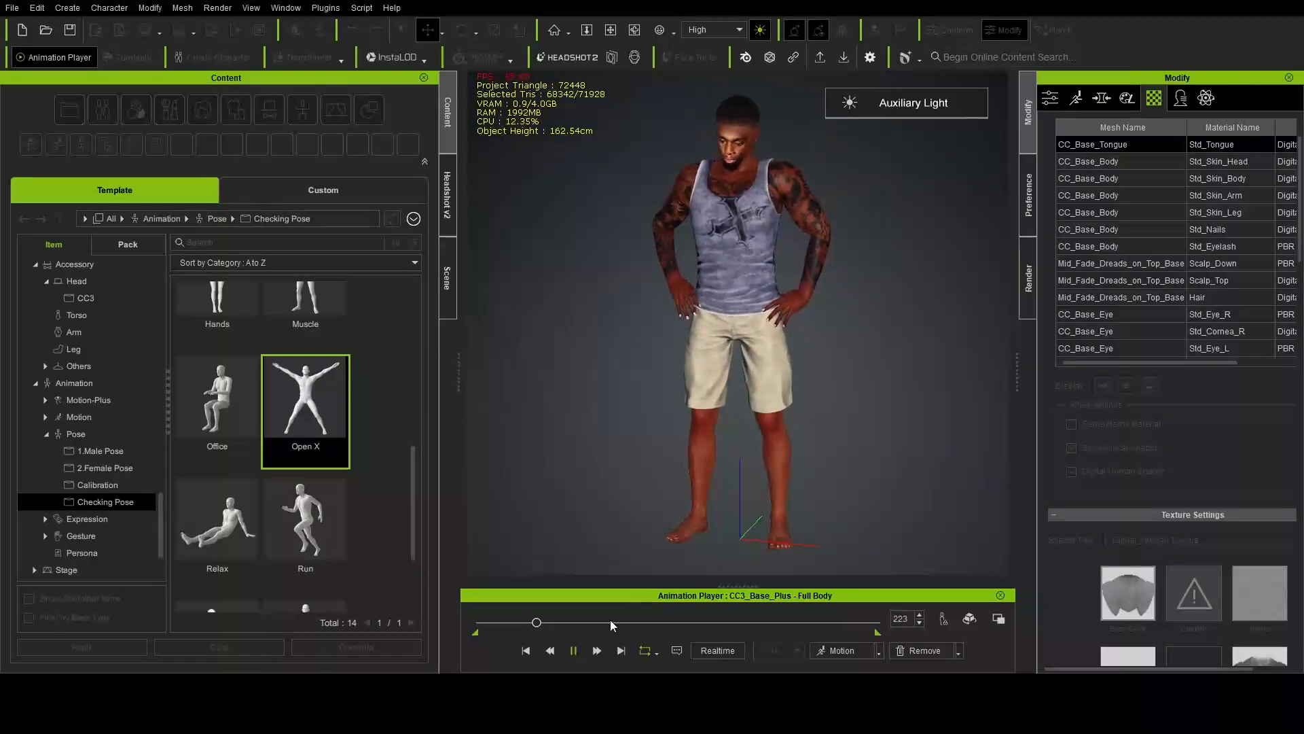
{"action": "left_click", "coordinate": [526, 650]}
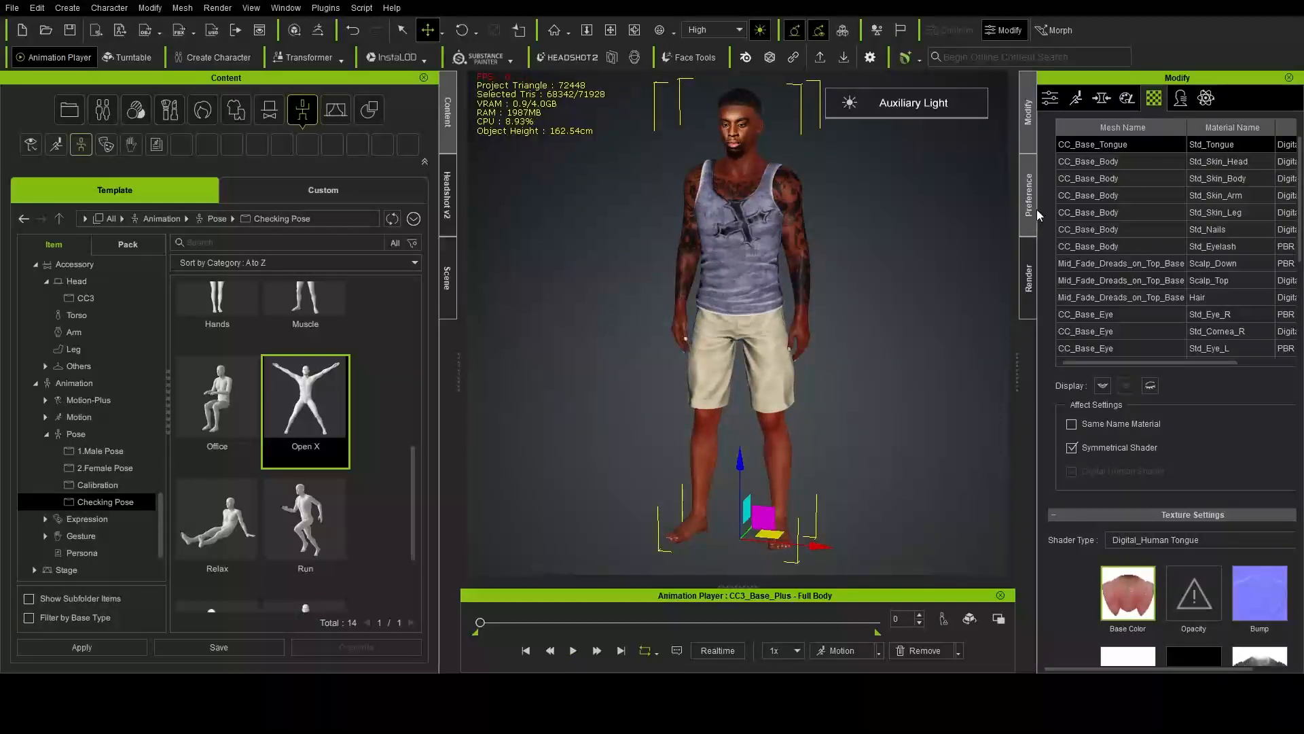
Step: Examine the character's attribute options, including Modify tools, AccuRIG, Face Tools, Transform, Smooth Mesh and Display
{"action": "left_click", "coordinate": [1054, 101]}
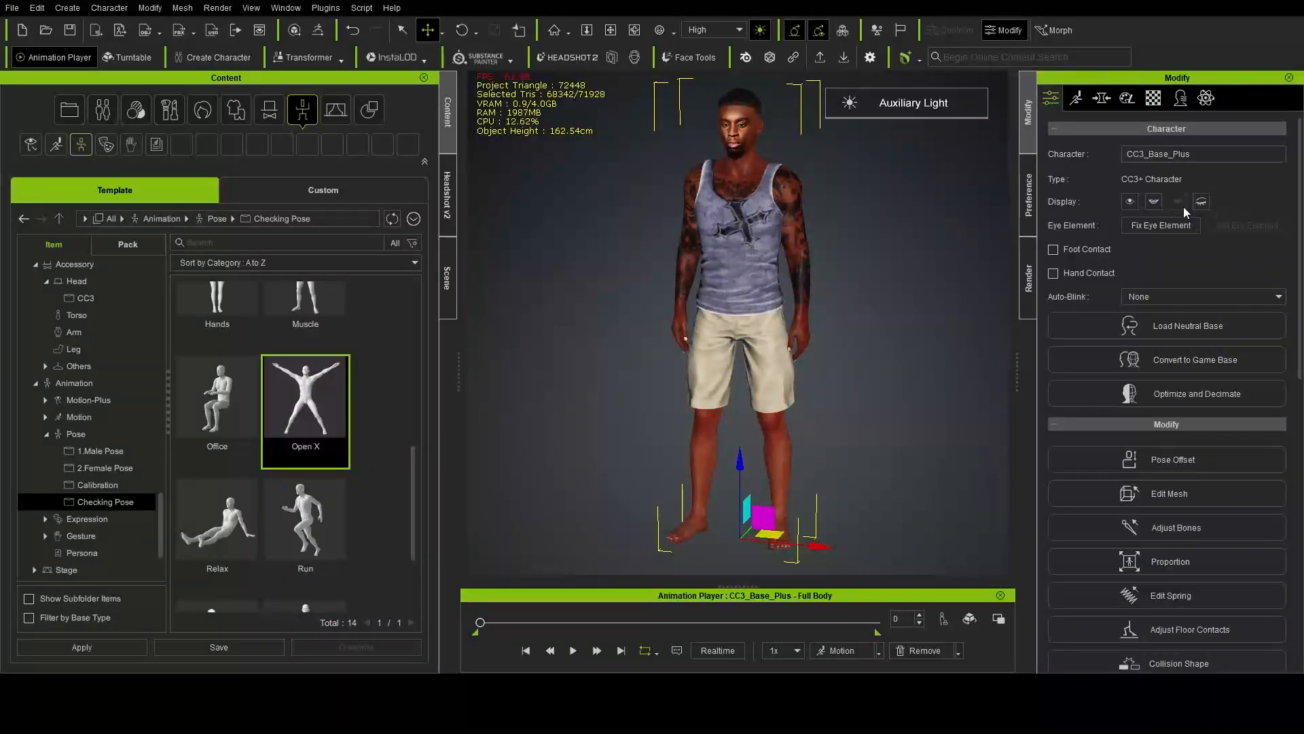
{"action": "scroll", "coordinate": [1183, 206], "scroll_direction": "down", "scroll_amount": 1}
{"action": "scroll", "coordinate": [1183, 206], "scroll_direction": "up", "scroll_amount": 1}
{"action": "scroll", "coordinate": [1159, 336], "scroll_direction": "down", "scroll_amount": 1}
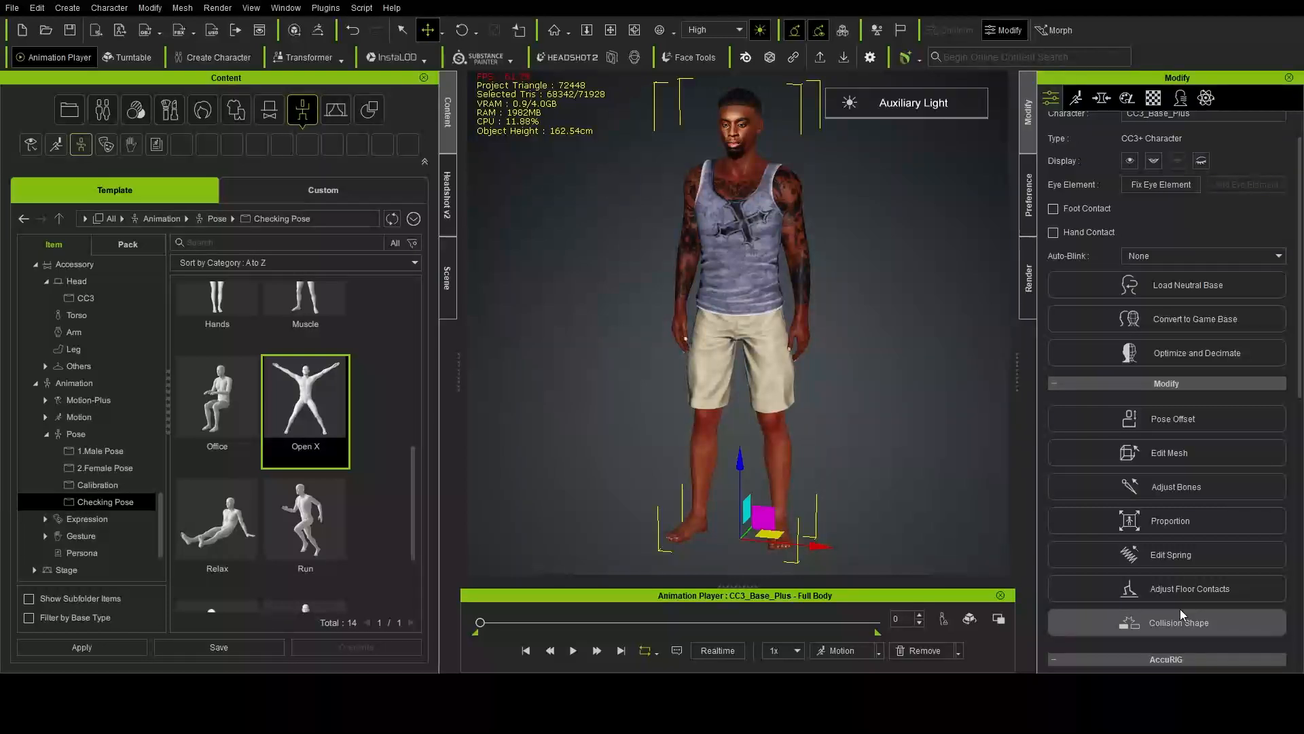
{"action": "scroll", "coordinate": [1179, 611], "scroll_direction": "down", "scroll_amount": 3}
{"action": "scroll", "coordinate": [1168, 577], "scroll_direction": "down", "scroll_amount": 1}
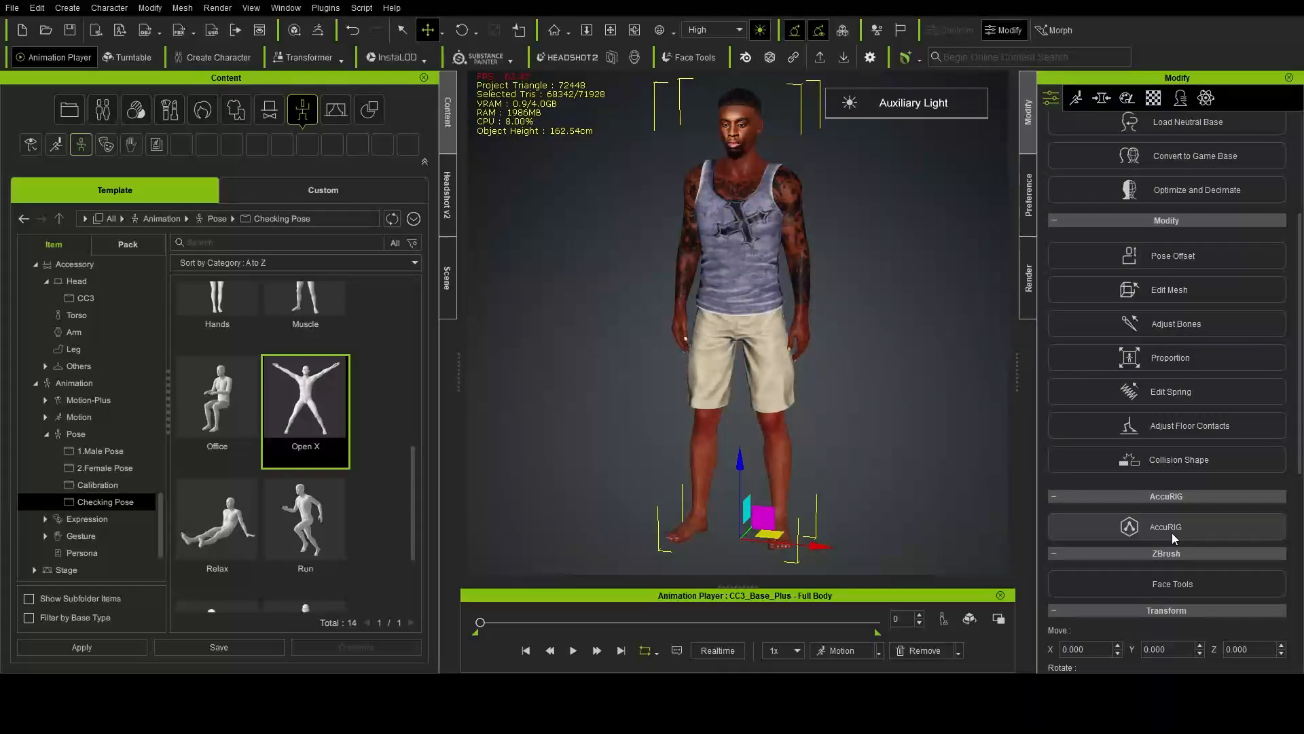
{"action": "scroll", "coordinate": [1172, 532], "scroll_direction": "down", "scroll_amount": 3}
{"action": "scroll", "coordinate": [1172, 532], "scroll_direction": "down", "scroll_amount": 2}
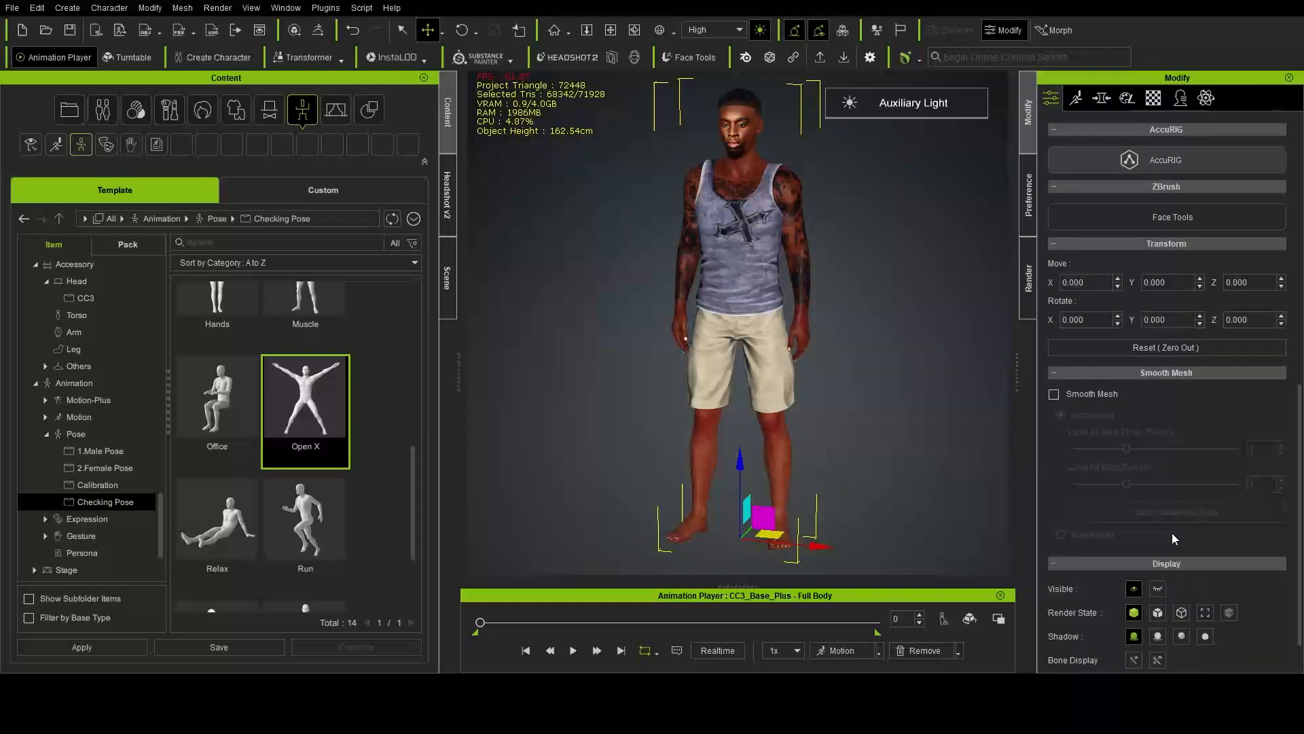
{"action": "scroll", "coordinate": [1205, 208], "scroll_direction": "up", "scroll_amount": 2}
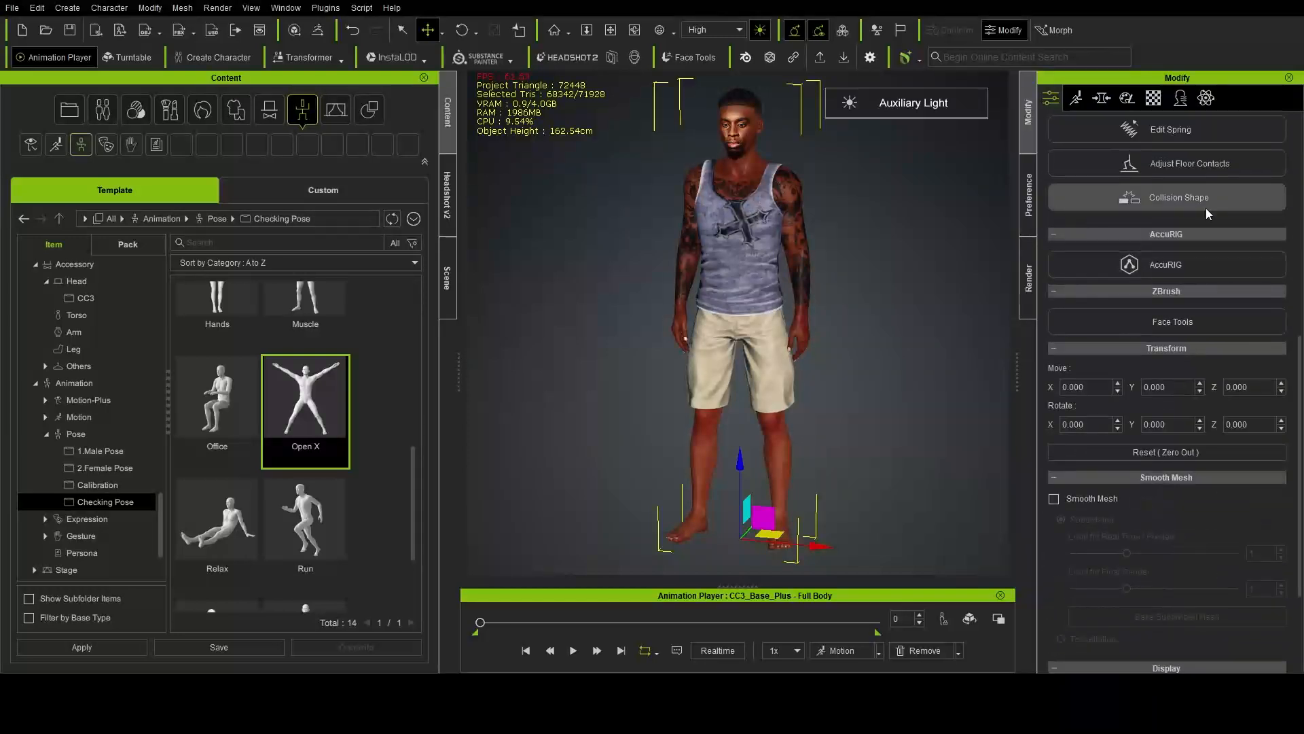
Step: Start editing the pose and try the move and rotate gizmos on the body joints
{"action": "left_click", "coordinate": [1075, 99]}
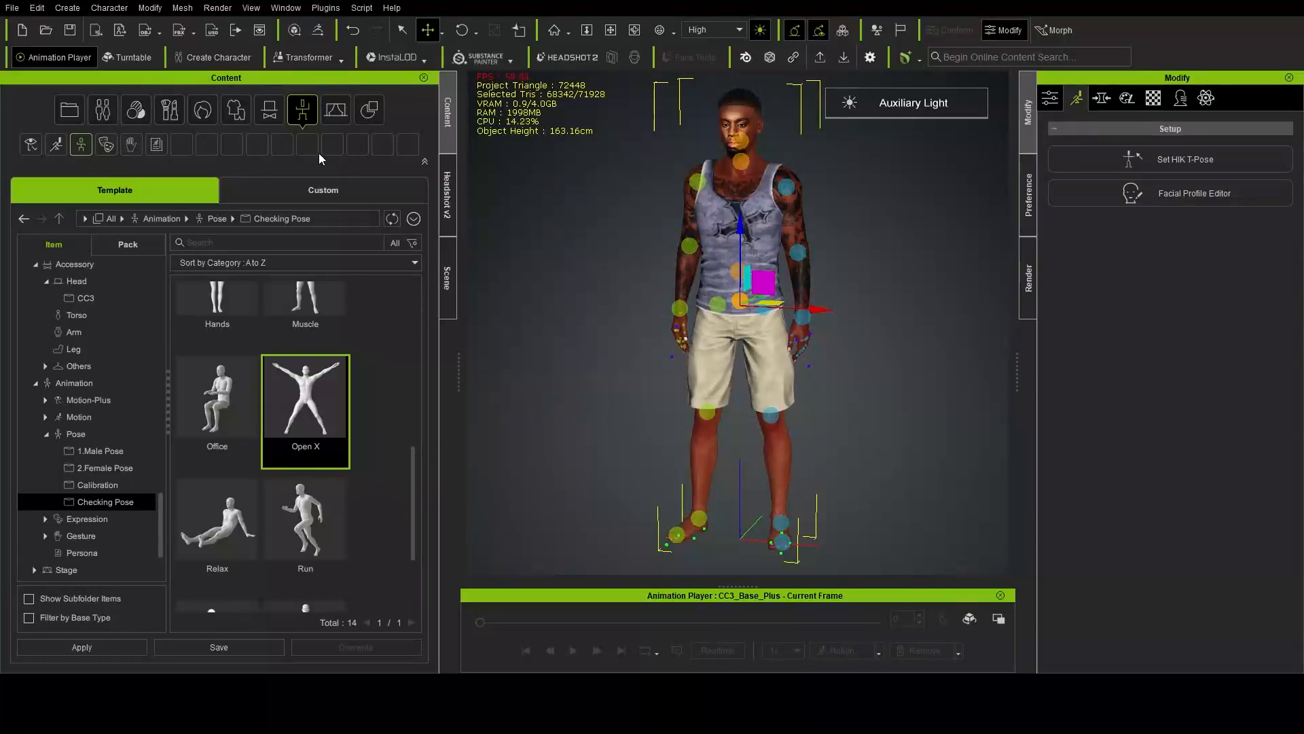
{"action": "key", "text": "w"}
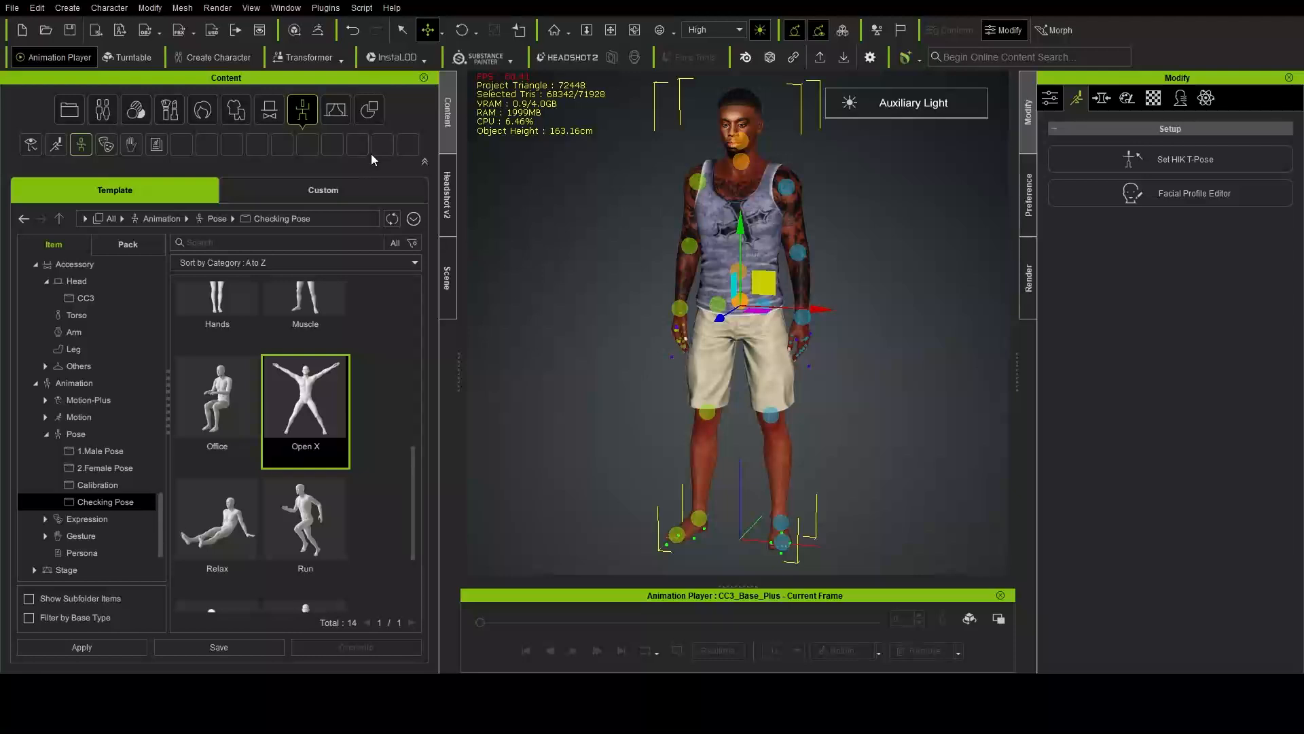
{"action": "key", "text": "e"}
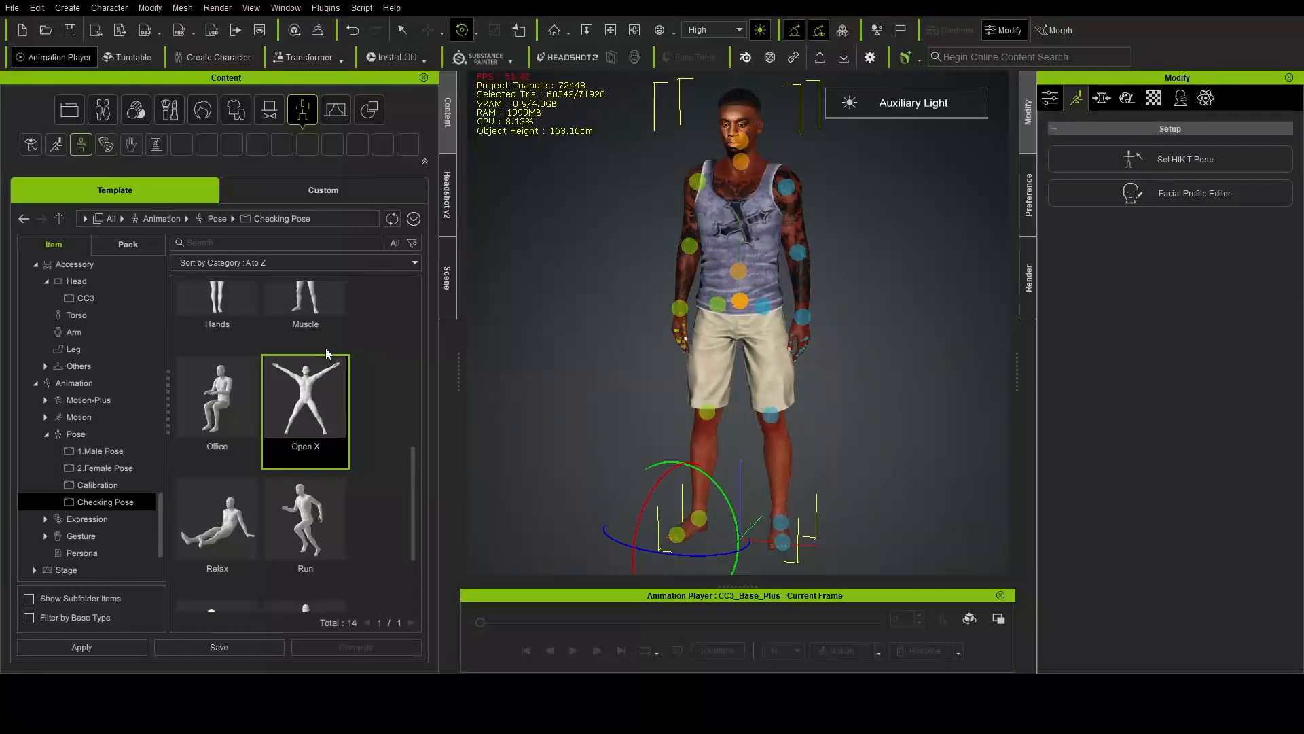
{"action": "key", "text": "e"}
{"action": "key", "text": "e"}
{"action": "key", "text": "e"}
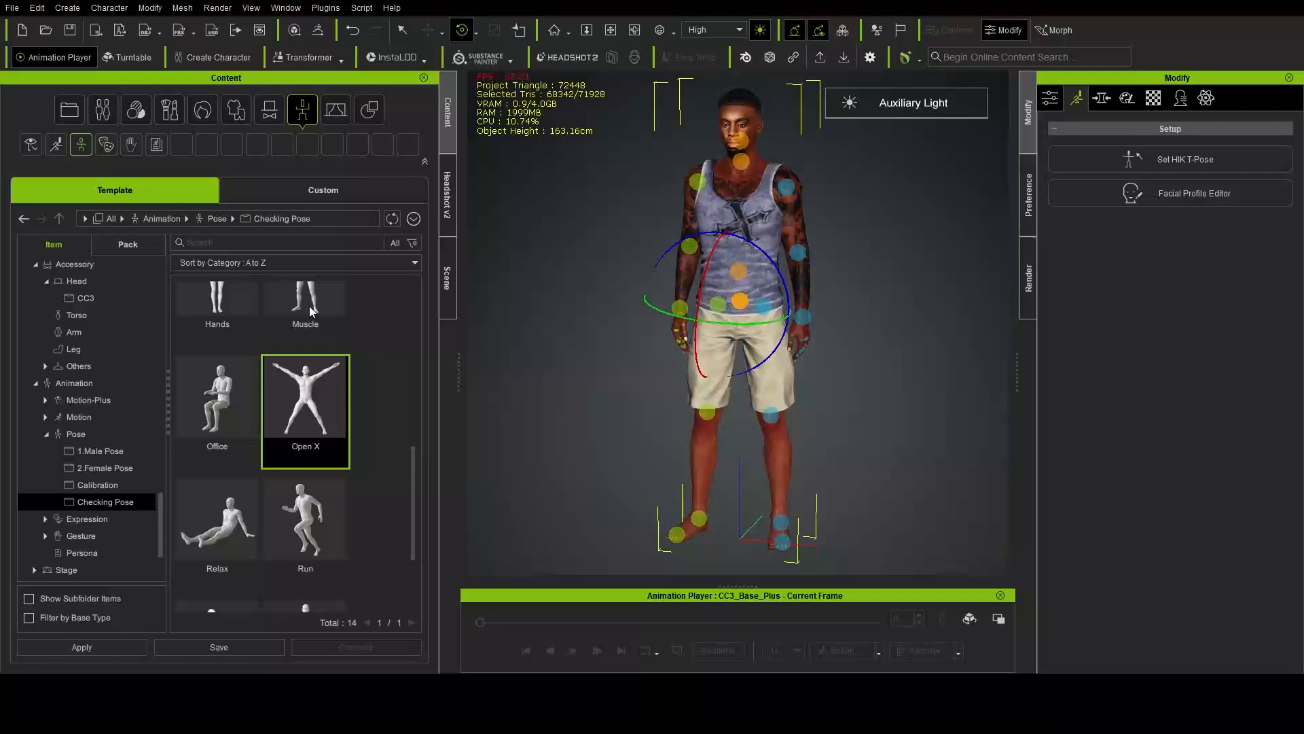
{"action": "key", "text": "Down"}
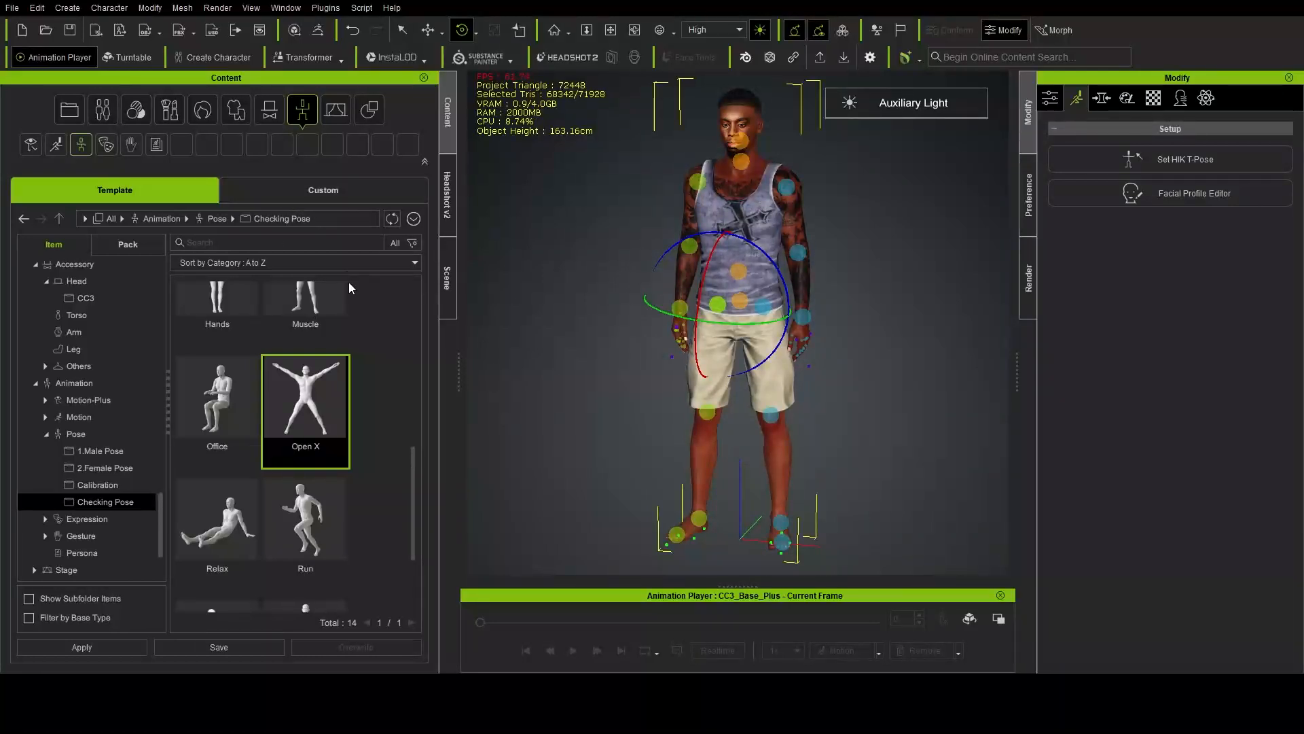
{"action": "key", "text": "Right"}
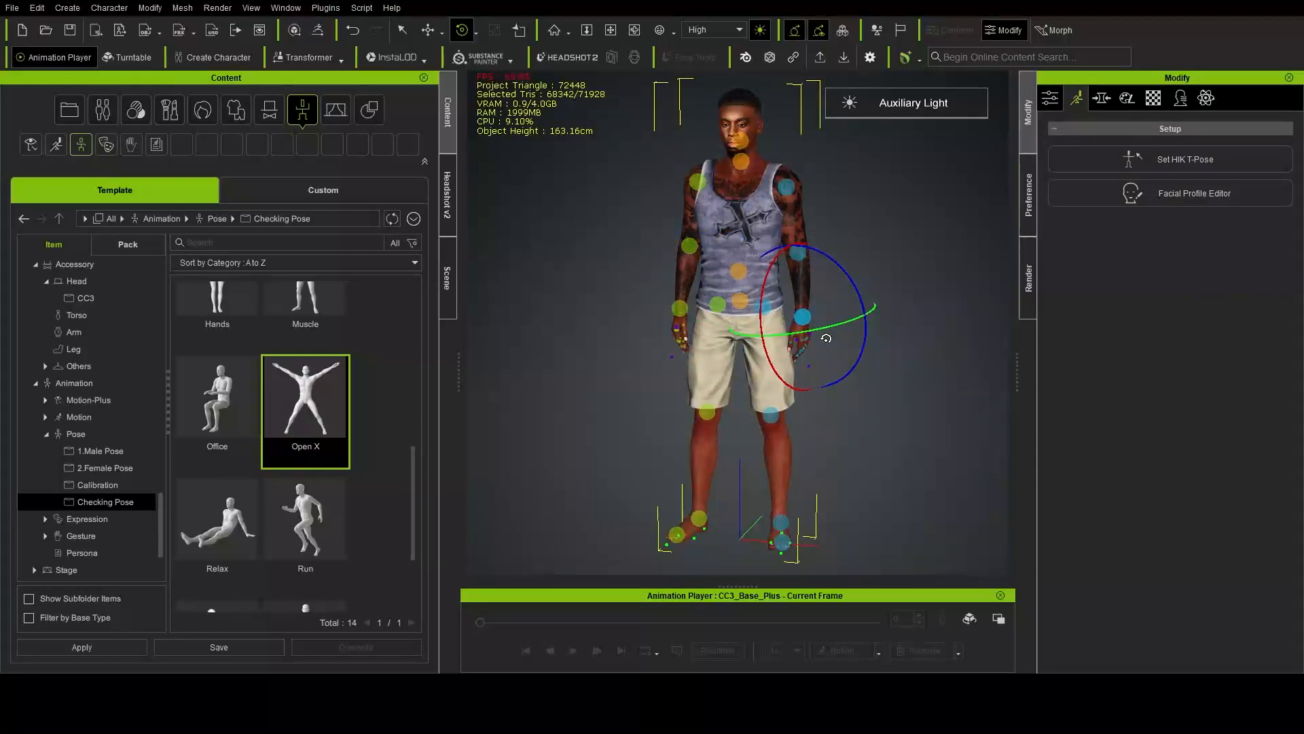
Step: Move the character's left hand outward and upward so the arm stretches out sideways, checking the pose from several angles
{"action": "key", "text": "w"}
{"action": "left_click_drag", "start_coordinate": [792, 344], "coordinate": [836, 277]}
{"action": "right_click_drag", "start_coordinate": [836, 277], "coordinate": [762, 348]}
{"action": "left_click_drag", "start_coordinate": [838, 302], "coordinate": [781, 255]}
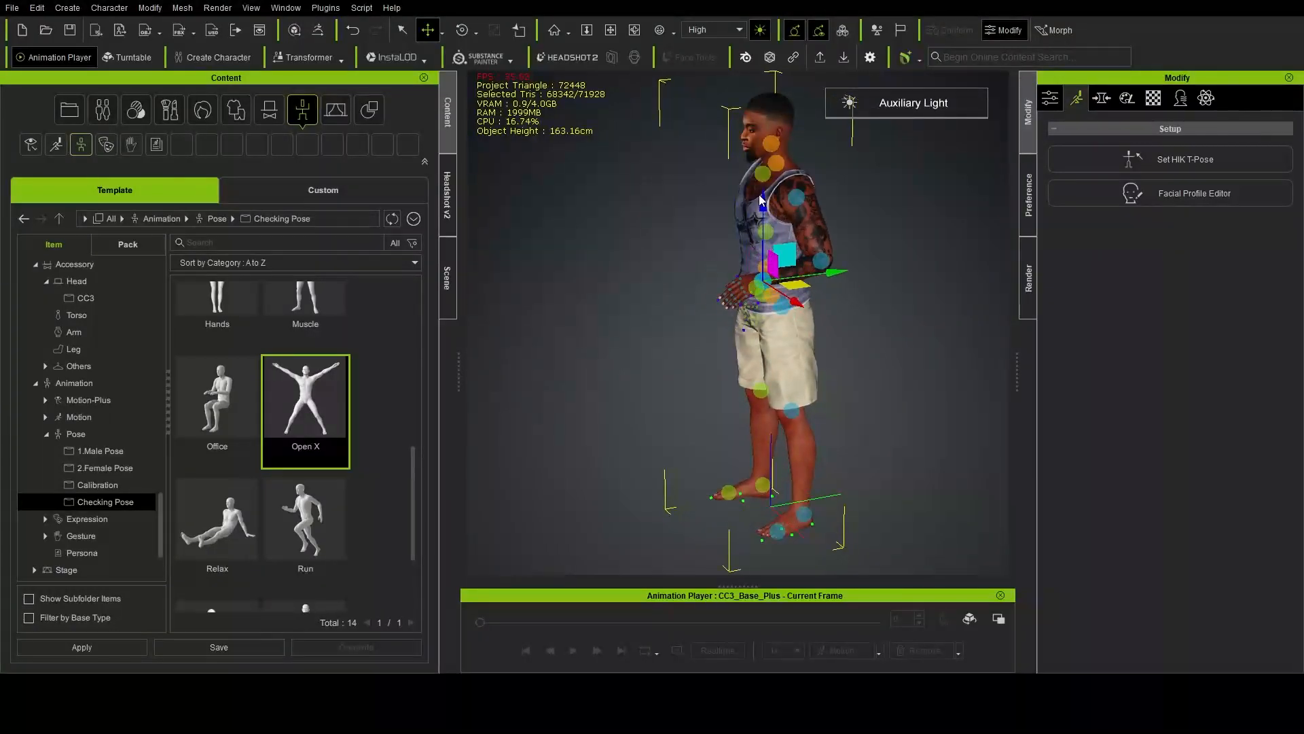
{"action": "left_click_drag", "start_coordinate": [765, 206], "coordinate": [763, 181]}
{"action": "left_click_drag", "start_coordinate": [809, 285], "coordinate": [830, 294]}
{"action": "right_click_drag", "start_coordinate": [813, 292], "coordinate": [768, 347]}
{"action": "middle_click_drag", "start_coordinate": [767, 346], "coordinate": [847, 323]}
{"action": "right_click_drag", "start_coordinate": [847, 323], "coordinate": [795, 269]}
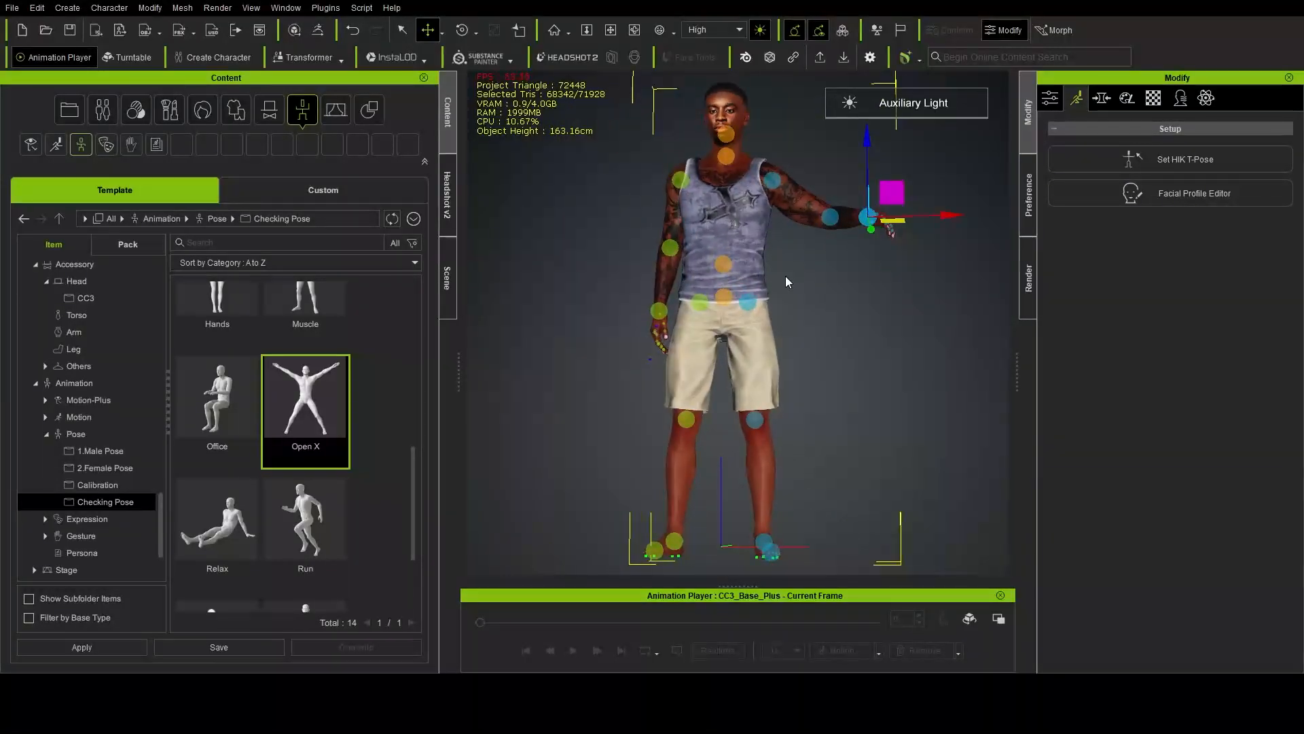
Step: Rotate the character's right upper arm until it is raised out to the side
{"action": "left_click", "coordinate": [310, 238]}
{"action": "key", "text": "e"}
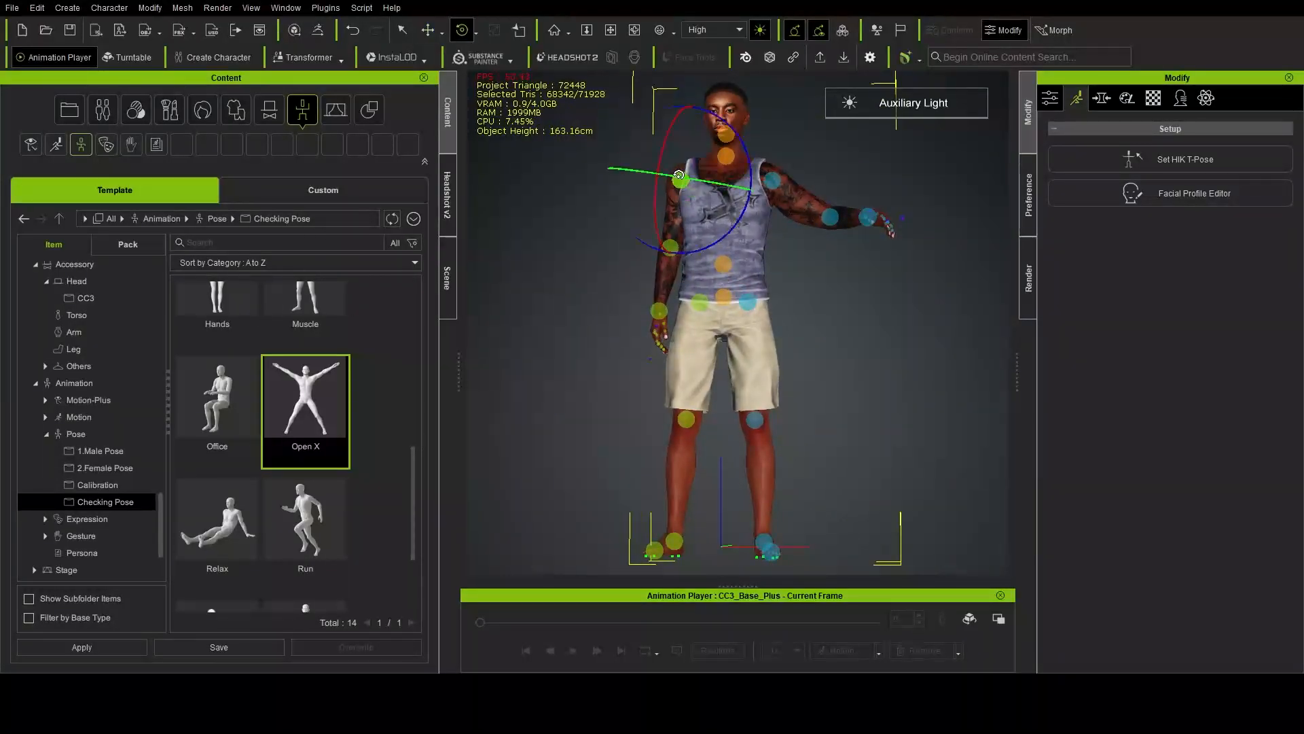
{"action": "left_click_drag", "start_coordinate": [732, 136], "coordinate": [755, 190]}
Step: Lift the character's left foot off the ground and shift the right foot slightly
{"action": "left_click", "coordinate": [770, 551]}
{"action": "right_click_drag", "start_coordinate": [693, 478], "coordinate": [523, 483]}
{"action": "left_click", "coordinate": [809, 543]}
{"action": "key", "text": "w"}
{"action": "left_click_drag", "start_coordinate": [824, 520], "coordinate": [747, 433]}
{"action": "right_click_drag", "start_coordinate": [825, 445], "coordinate": [903, 473]}
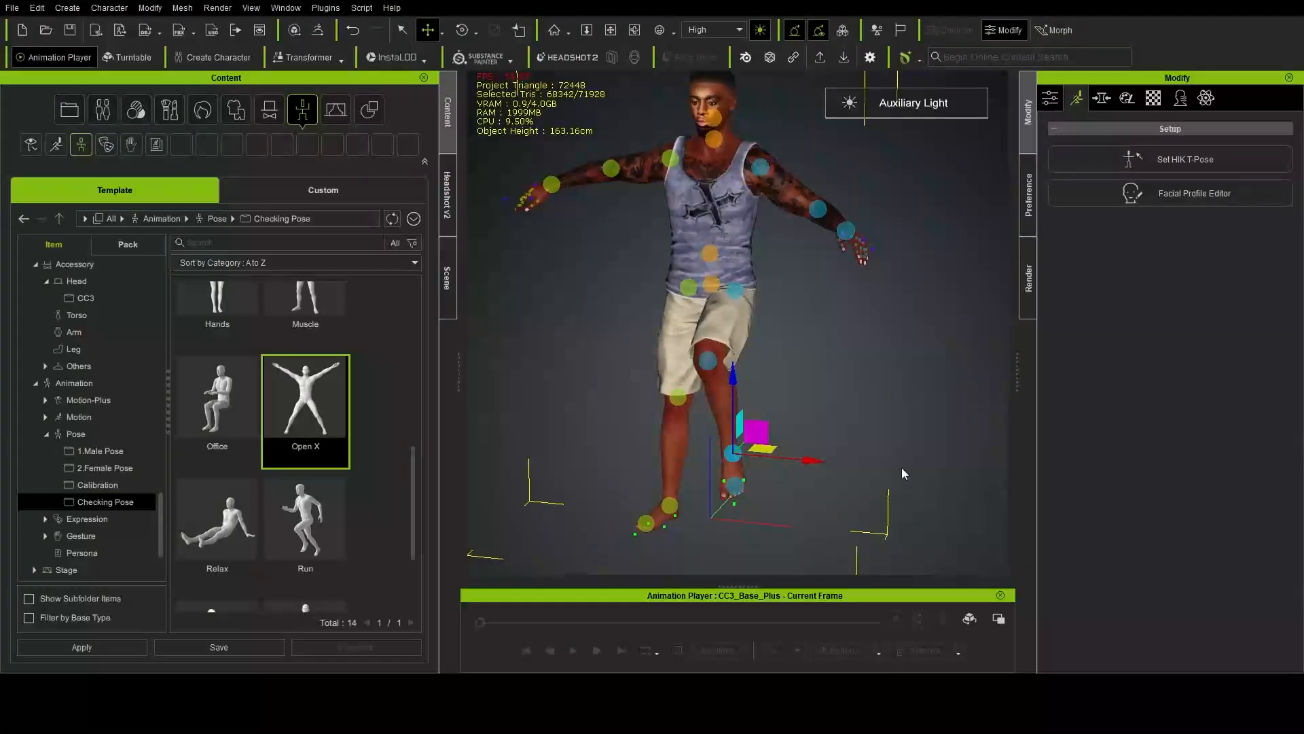
{"action": "left_click", "coordinate": [669, 505]}
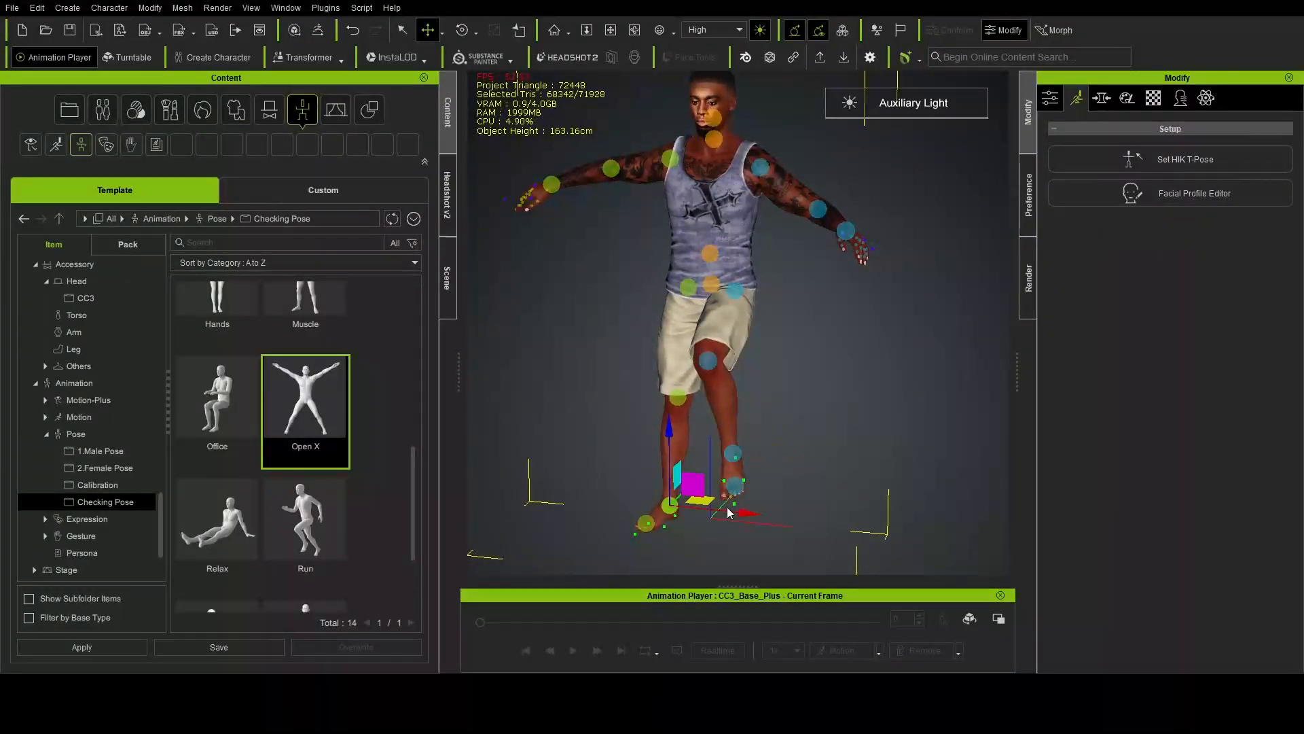
{"action": "left_click_drag", "start_coordinate": [737, 514], "coordinate": [731, 511]}
{"action": "right_click_drag", "start_coordinate": [757, 452], "coordinate": [827, 451]}
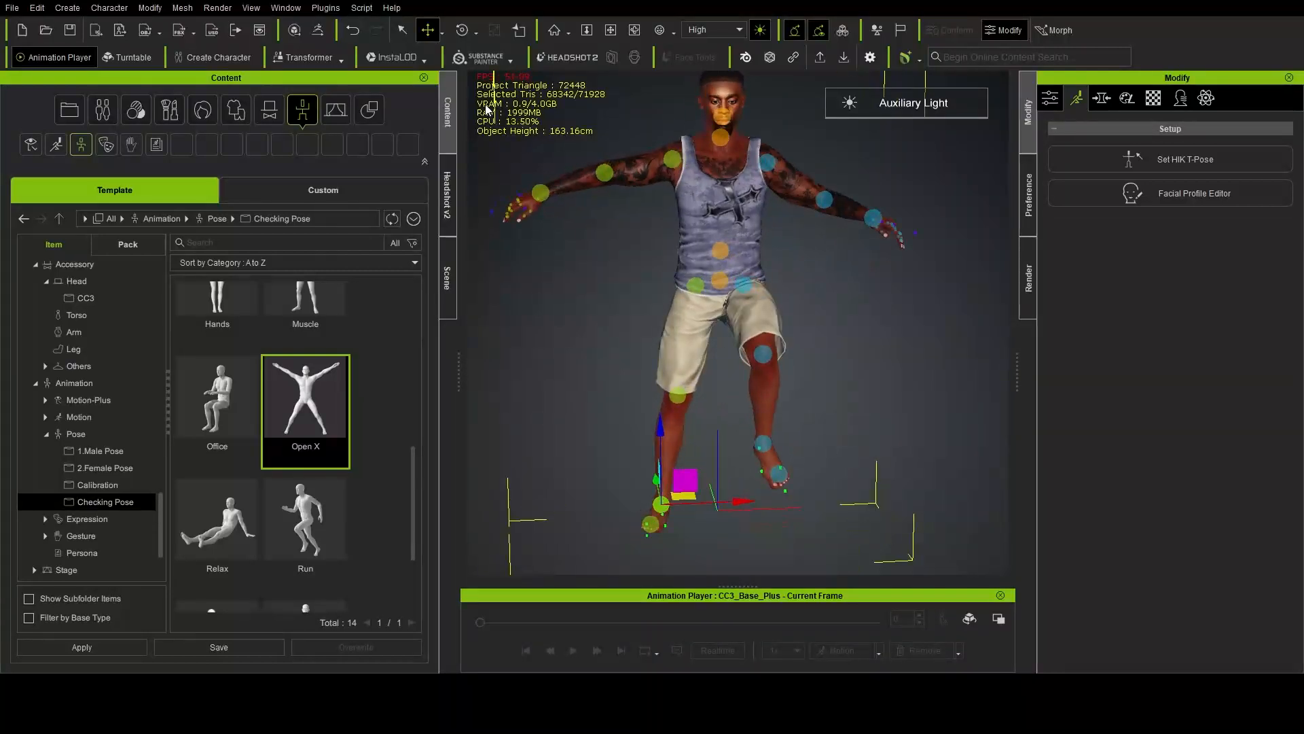
Step: Undo the arm and foot pose edits and leave the pose editor
{"action": "key", "text": "ctrl+z"}
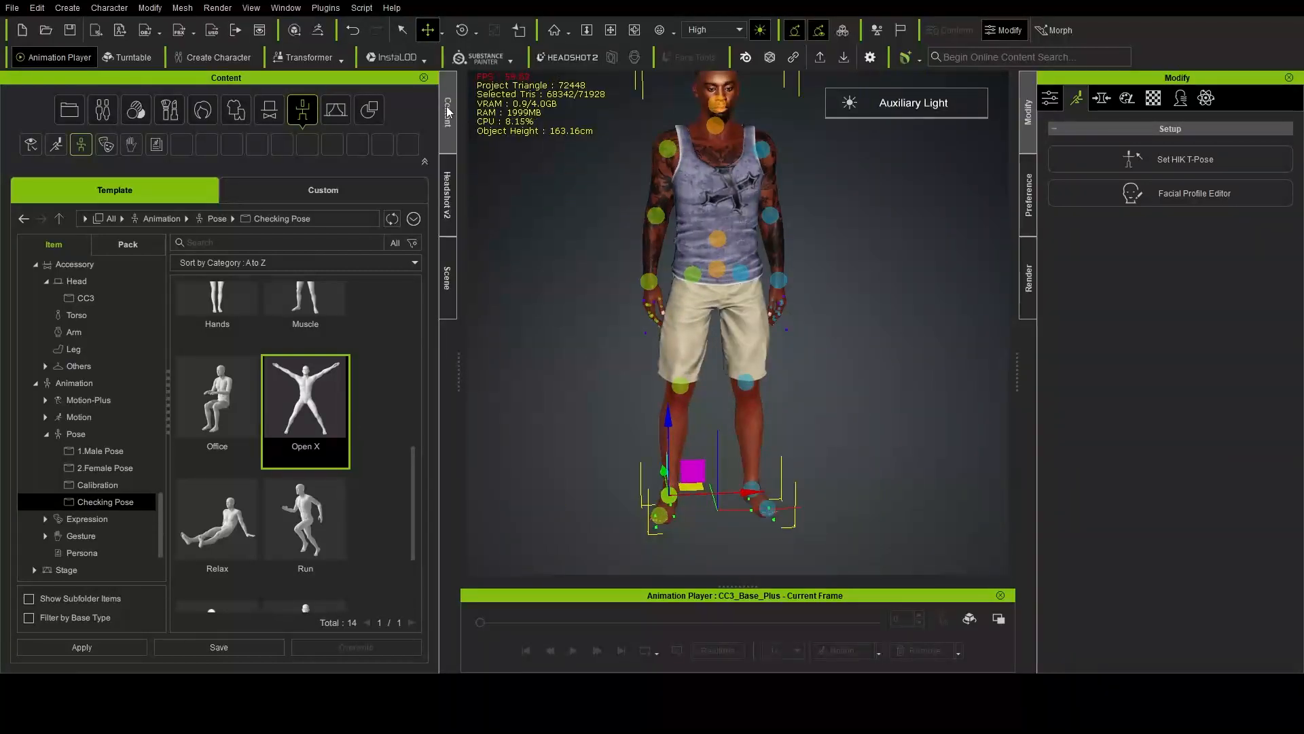
{"action": "left_click", "coordinate": [1235, 265]}
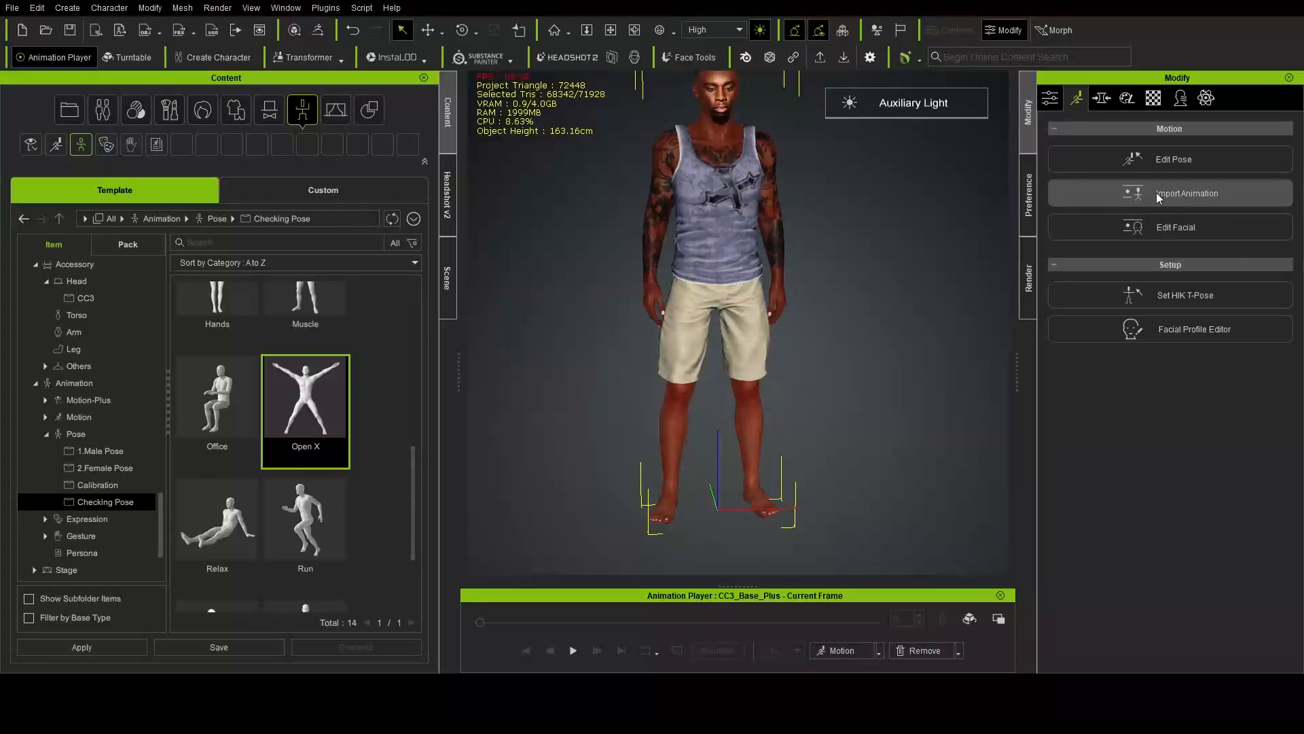
{"action": "scroll", "coordinate": [876, 271], "scroll_direction": "up", "scroll_amount": 3}
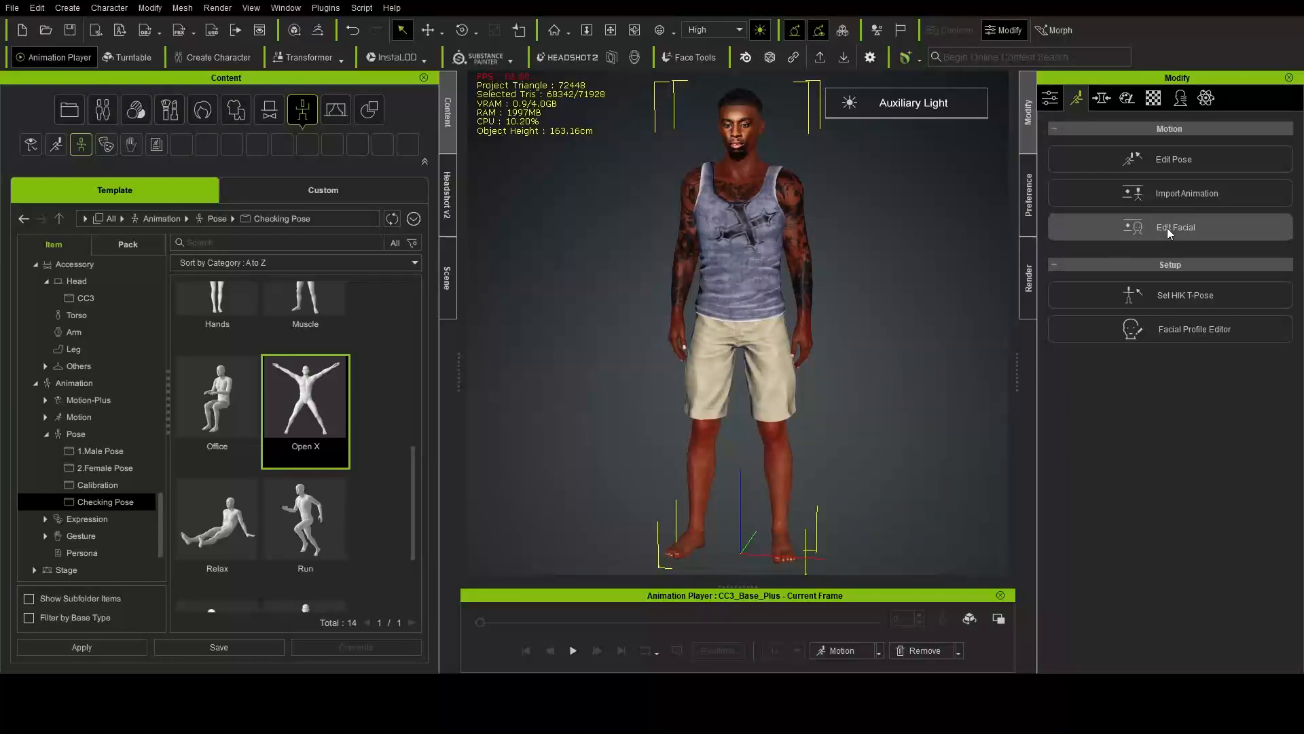
Step: Open the Edit Facial tool and examine the character's face up close
{"action": "left_click", "coordinate": [940, 338]}
{"action": "scroll", "coordinate": [789, 241], "scroll_direction": "up", "scroll_amount": 2}
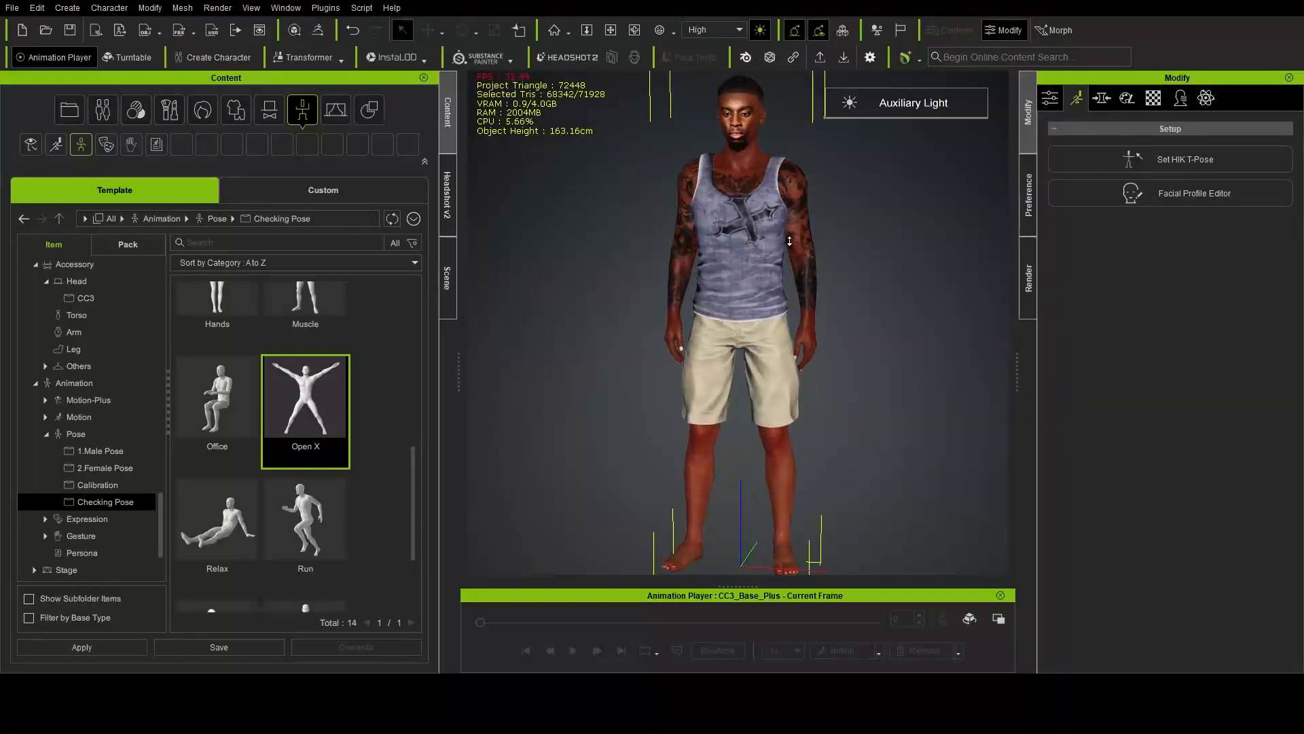
{"action": "scroll", "coordinate": [789, 241], "scroll_direction": "up", "scroll_amount": 5}
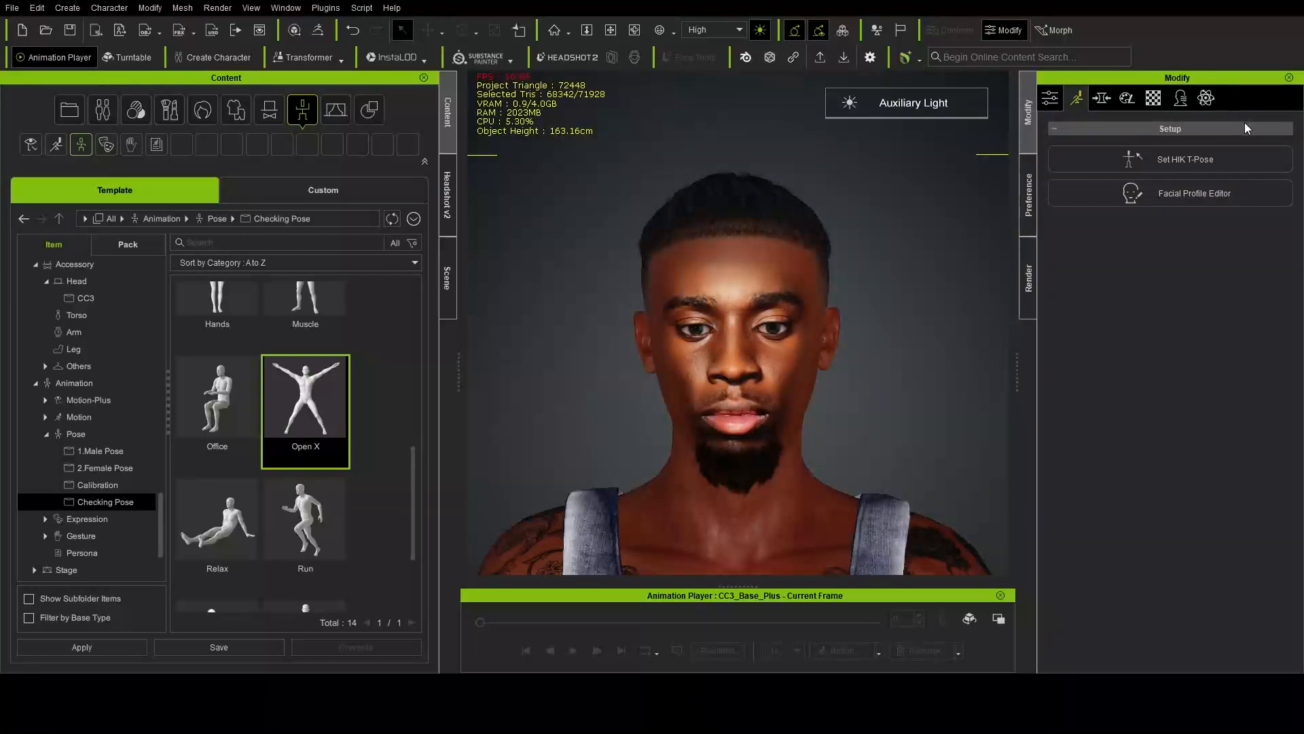
Step: Open the morph settings, enlarge the space for their sliders, and show the Headshot v2 reference photo
{"action": "left_click", "coordinate": [1099, 102]}
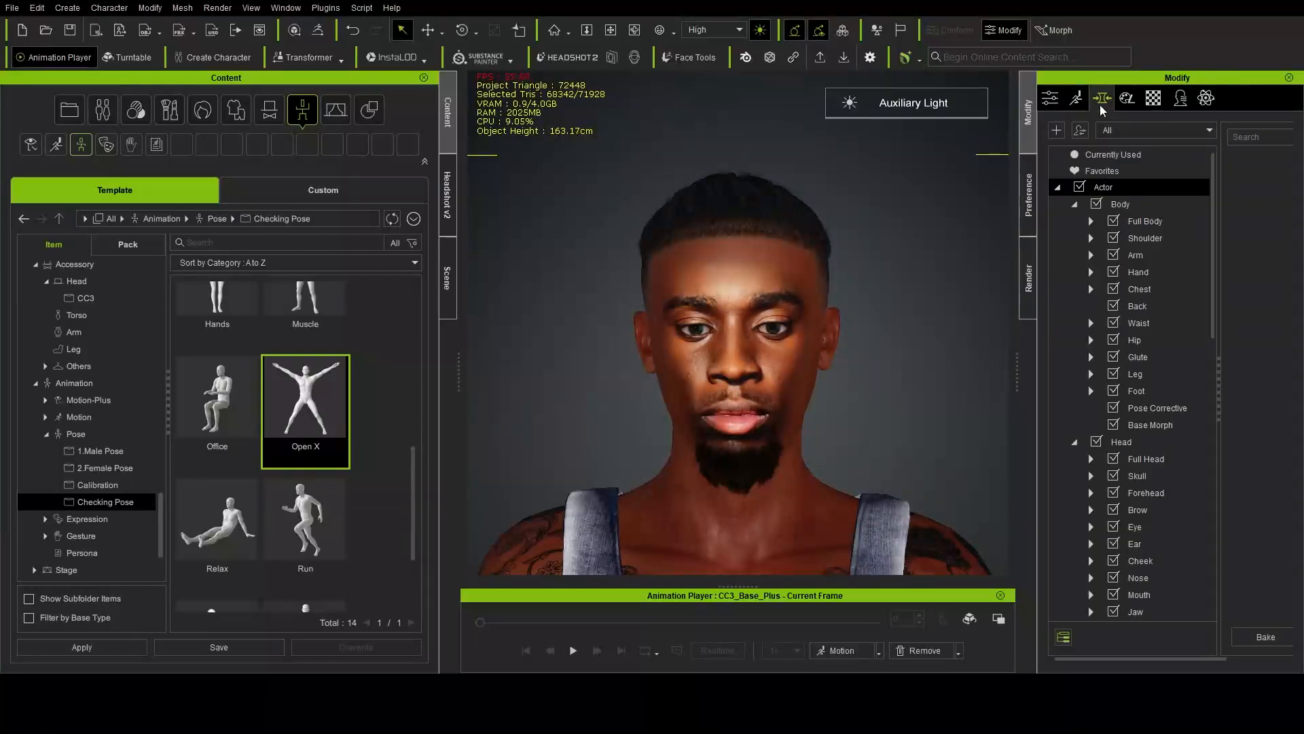
{"action": "left_click_drag", "start_coordinate": [1219, 365], "coordinate": [1193, 365]}
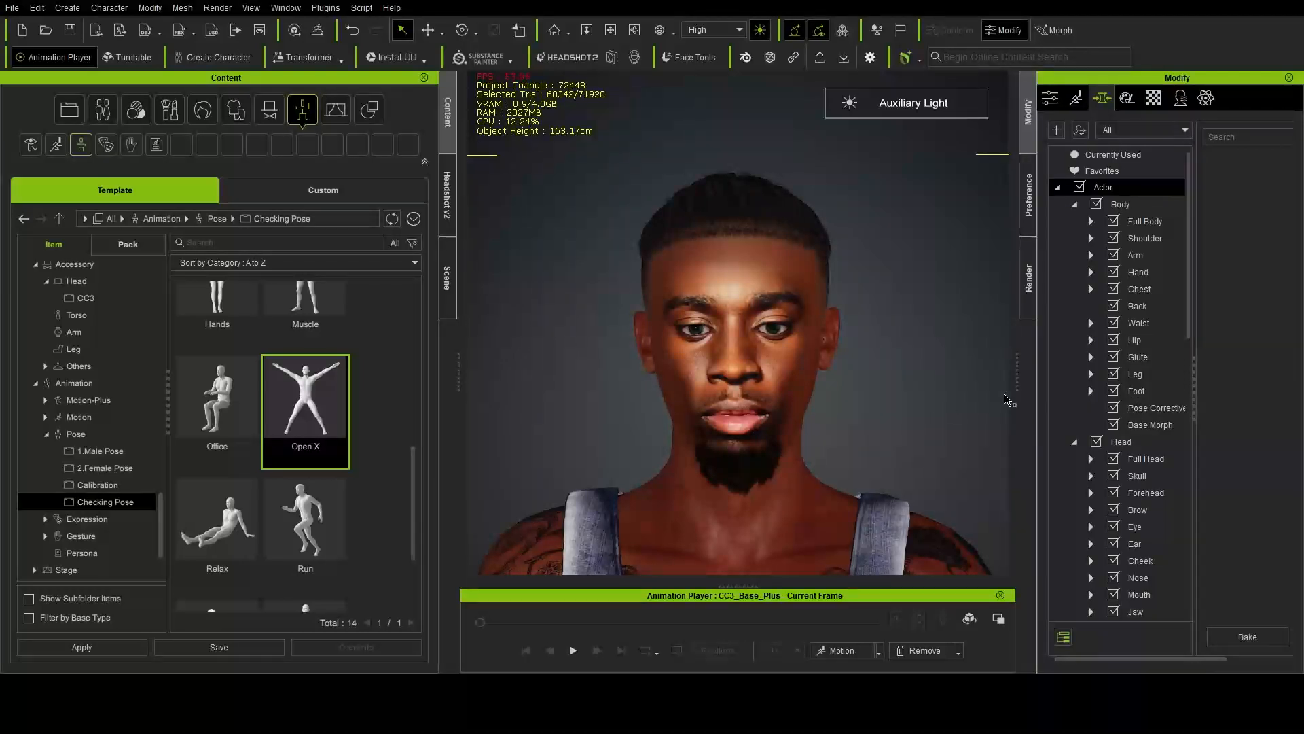
{"action": "left_click_drag", "start_coordinate": [1017, 386], "coordinate": [985, 386]}
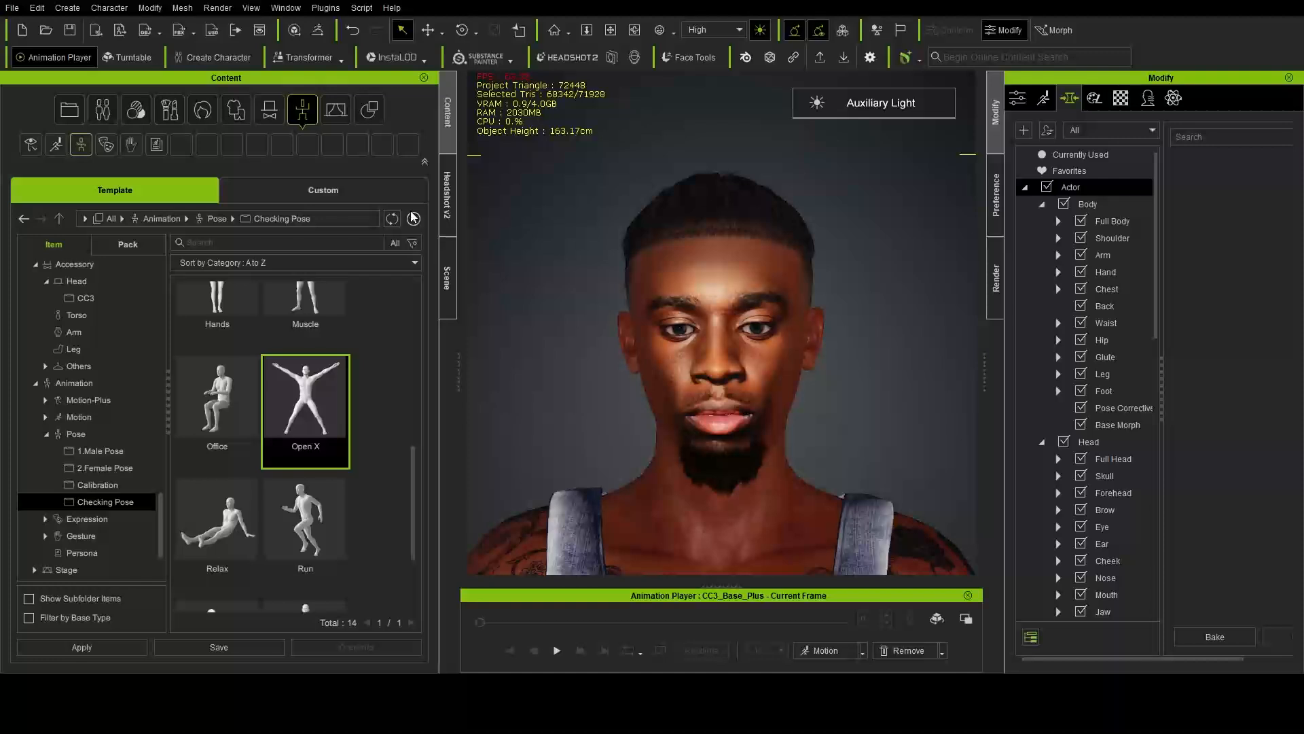
{"action": "left_click", "coordinate": [448, 197]}
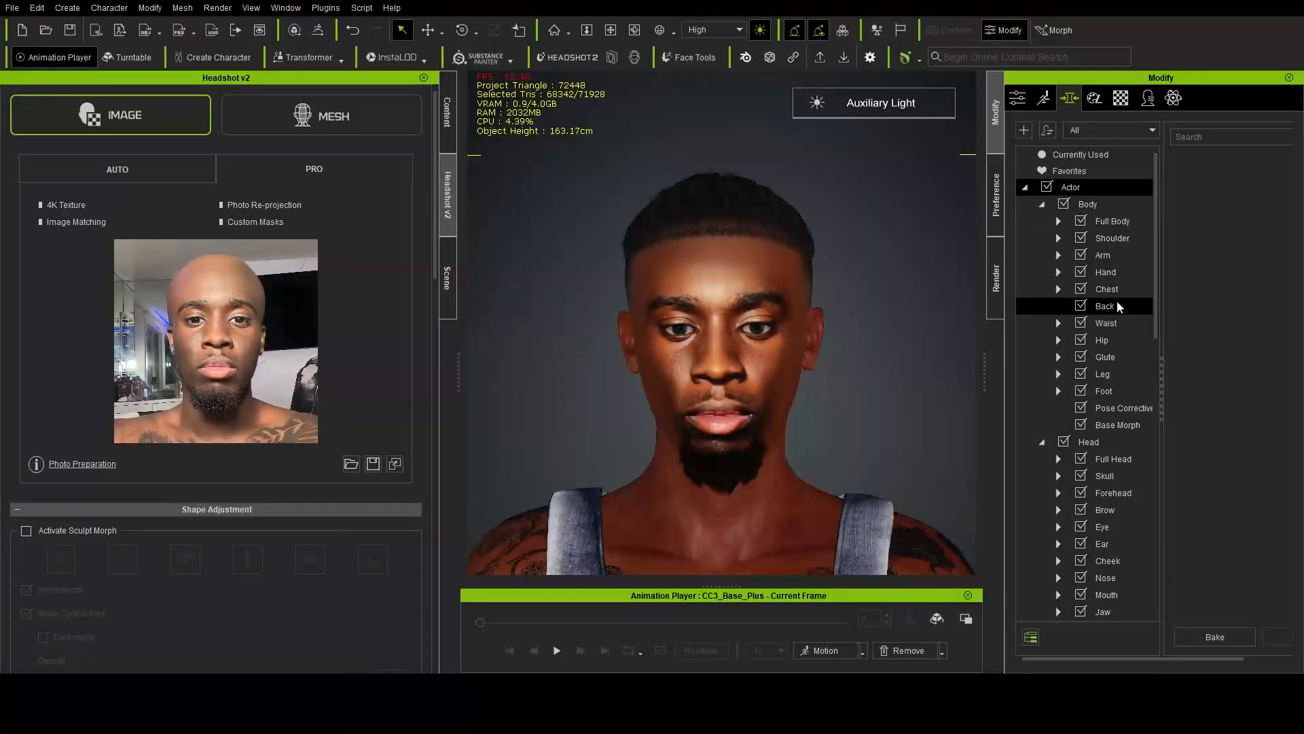
Step: Try increasing the Cheek Hollow morph in the head's Cheek category
{"action": "scroll", "coordinate": [1118, 476], "scroll_direction": "down", "scroll_amount": 2}
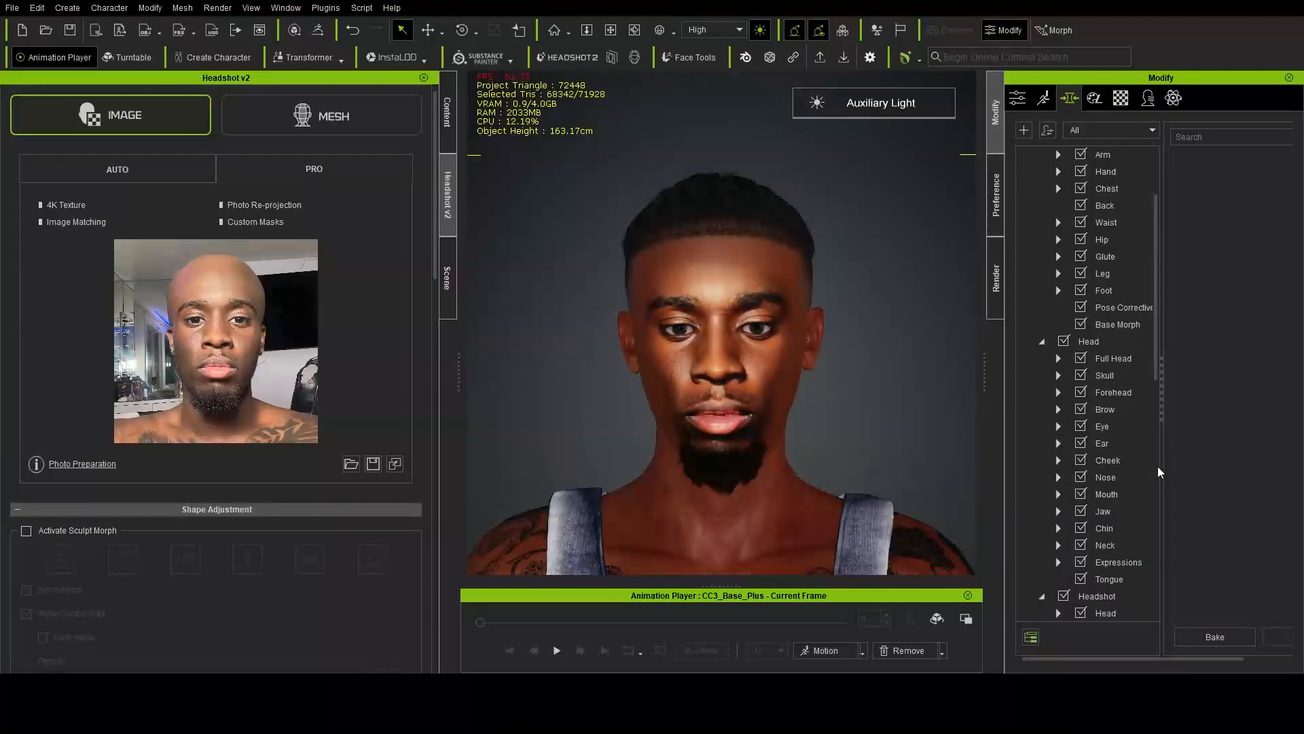
{"action": "left_click", "coordinate": [1128, 461]}
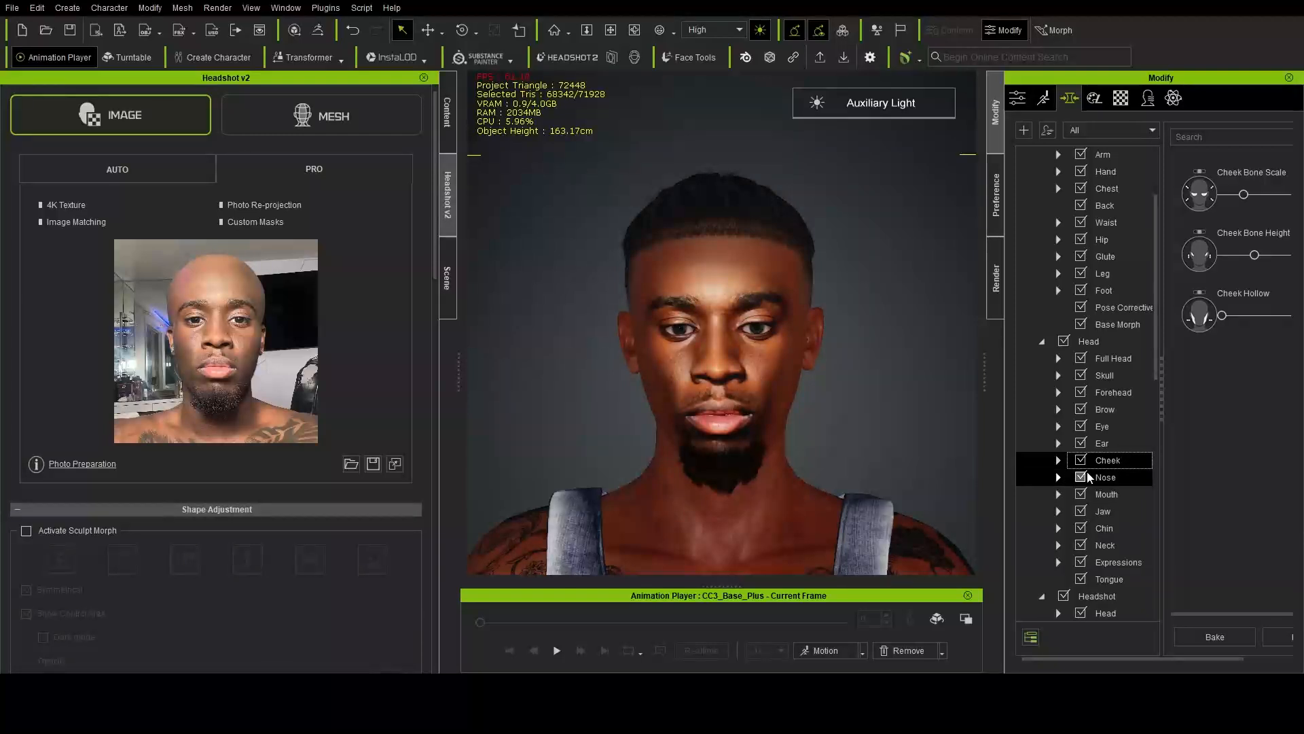
{"action": "left_click_drag", "start_coordinate": [1223, 317], "coordinate": [1060, 321]}
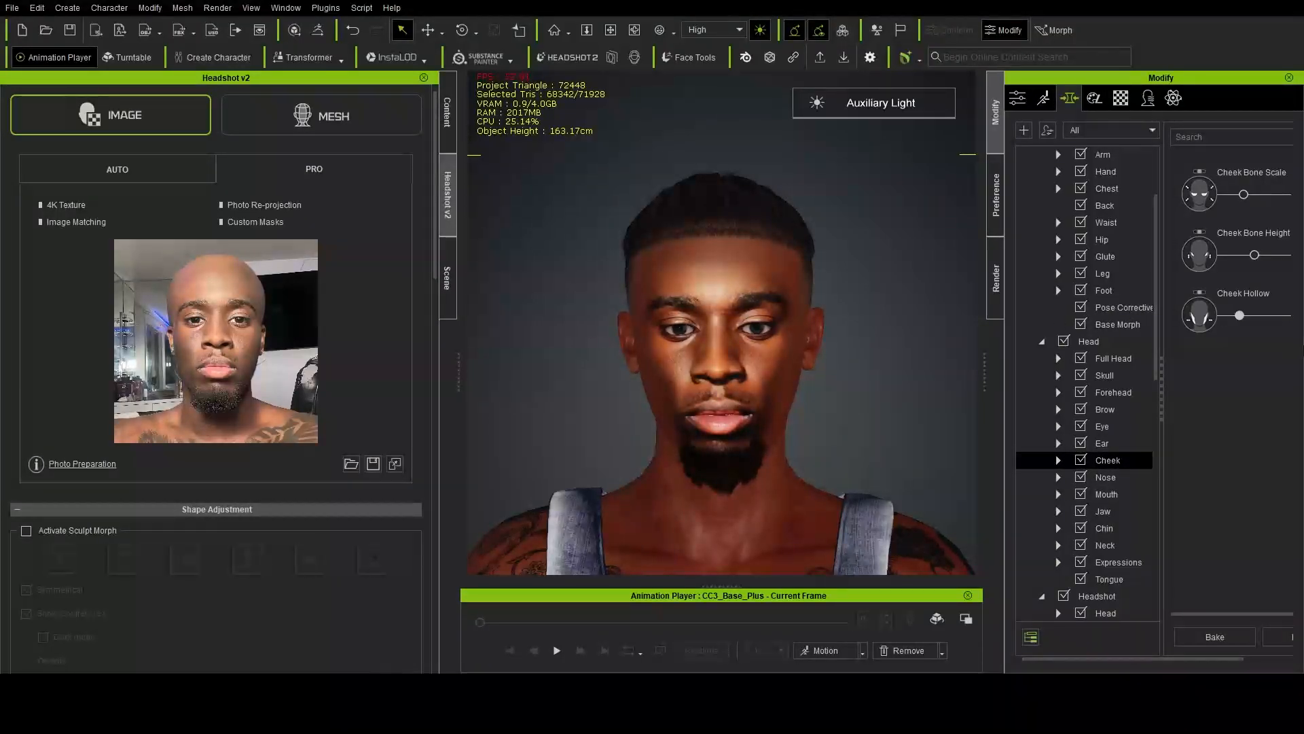
Step: Browse the Full Head morphs, including Head Scale, Face Thin, Face Heavy and Face Angle
{"action": "scroll", "coordinate": [1059, 462], "scroll_direction": "up", "scroll_amount": 1}
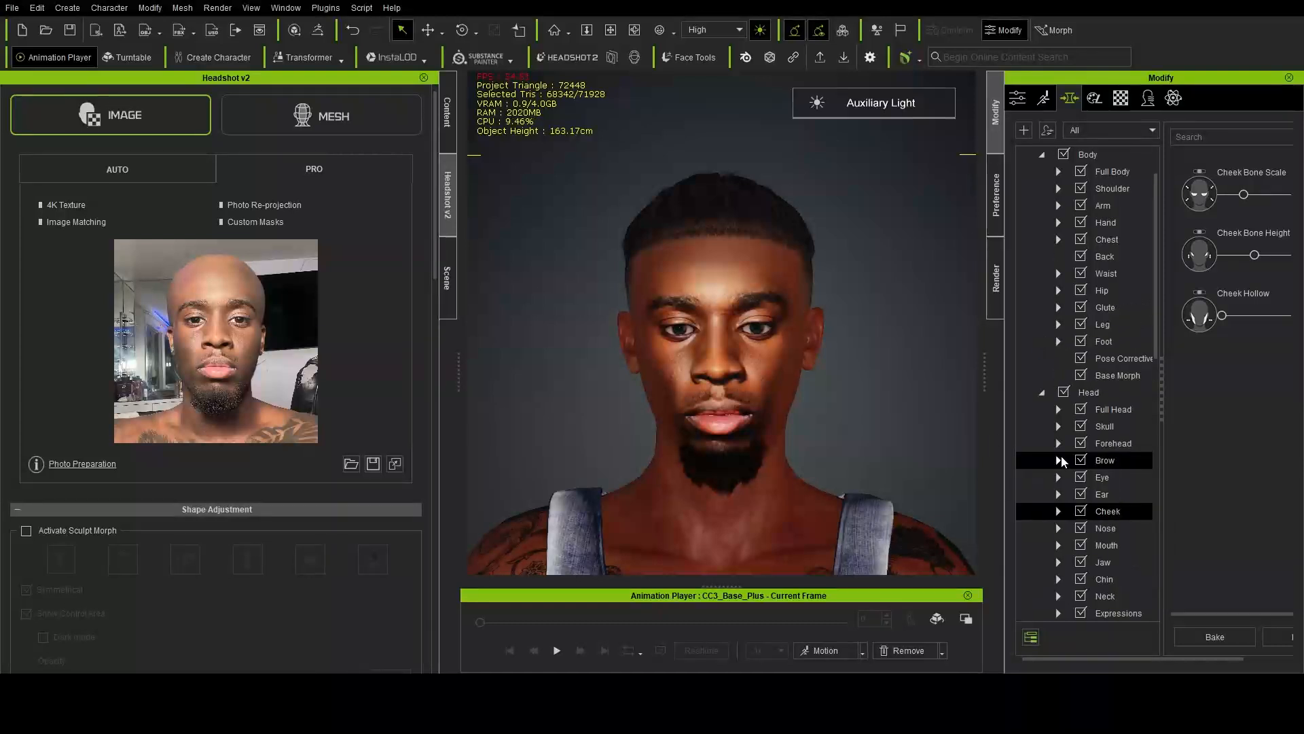
{"action": "left_click", "coordinate": [1094, 409]}
{"action": "scroll", "coordinate": [1184, 399], "scroll_direction": "down", "scroll_amount": 3}
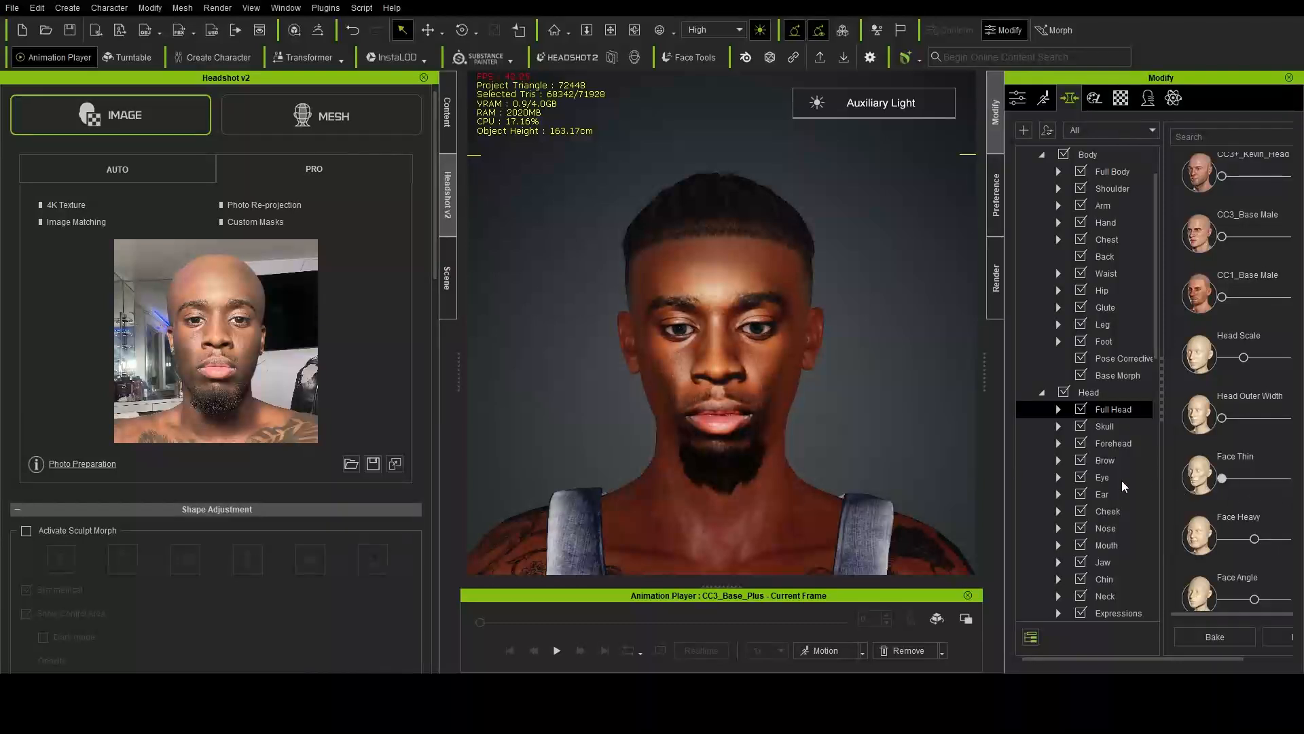
Step: Try a stronger Face Heavy morph on the full head, reset it, and compare both face shapes with undo and redo
{"action": "left_click_drag", "start_coordinate": [1254, 539], "coordinate": [1279, 559]}
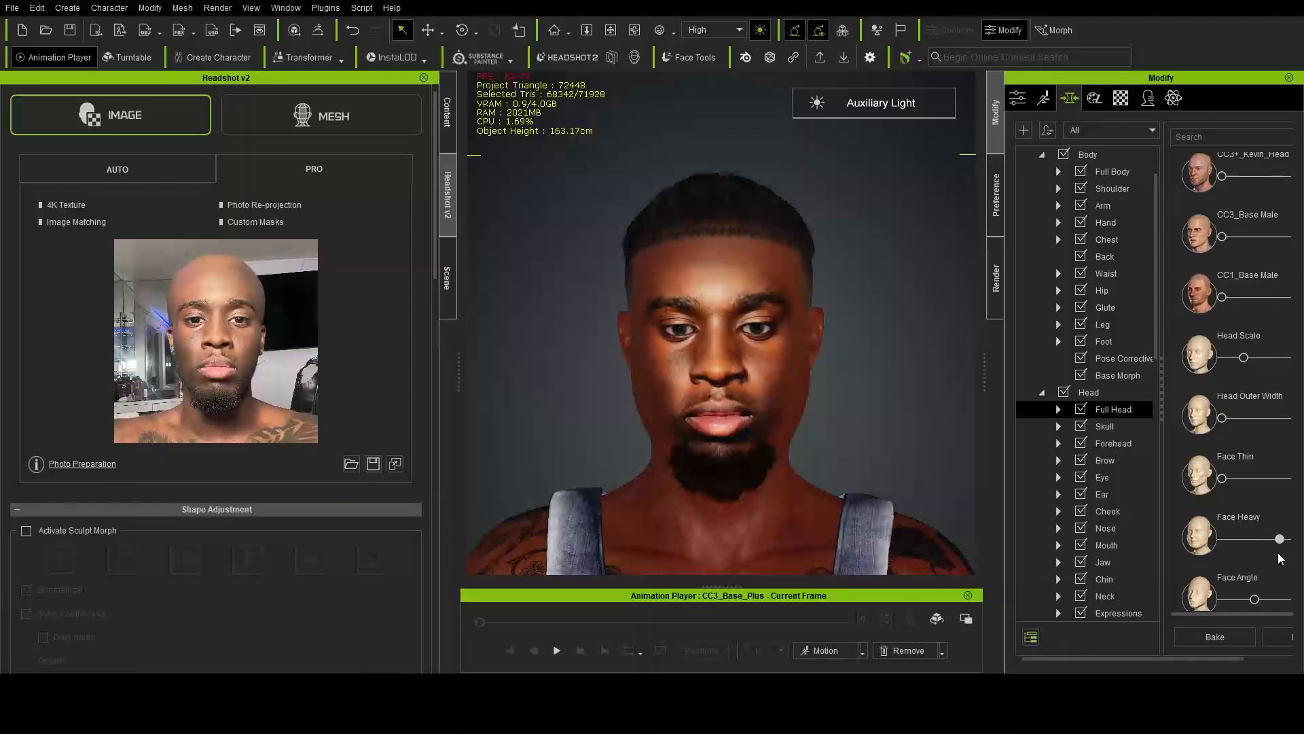
{"action": "left_click_drag", "start_coordinate": [1279, 539], "coordinate": [1293, 563]}
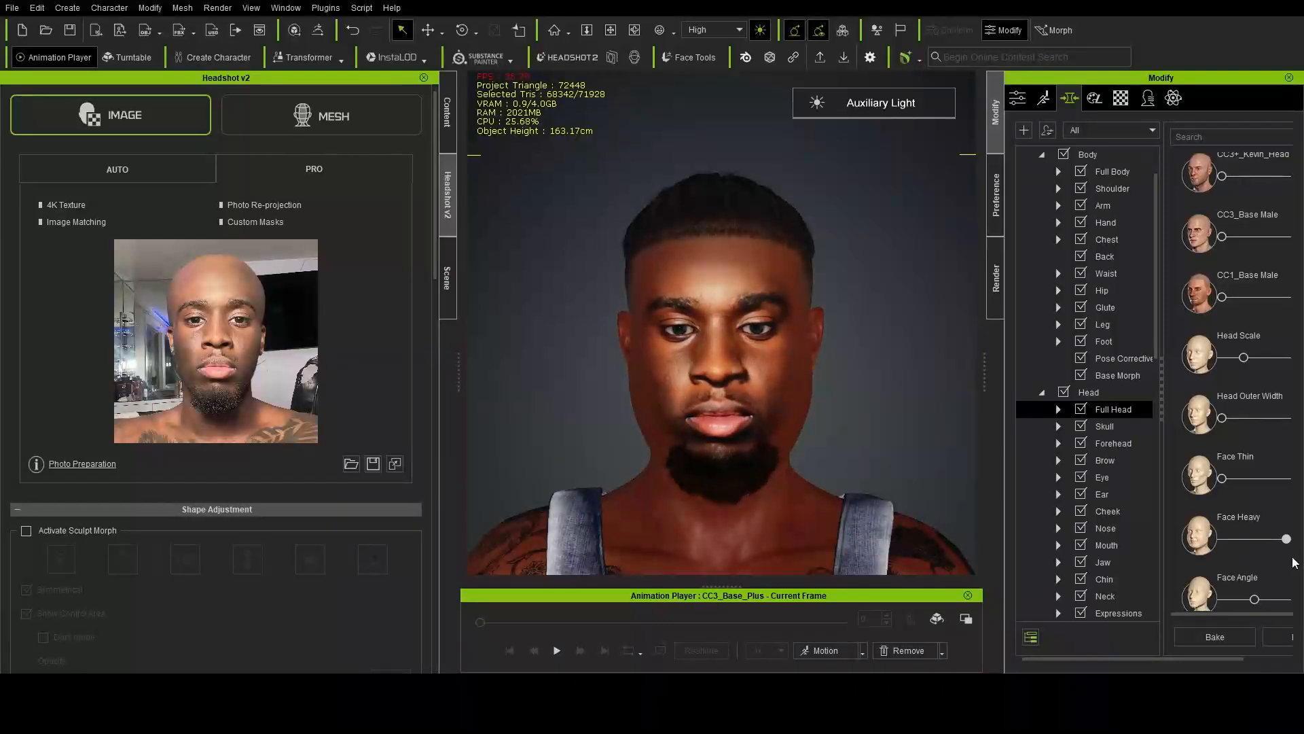
{"action": "left_click", "coordinate": [1281, 637]}
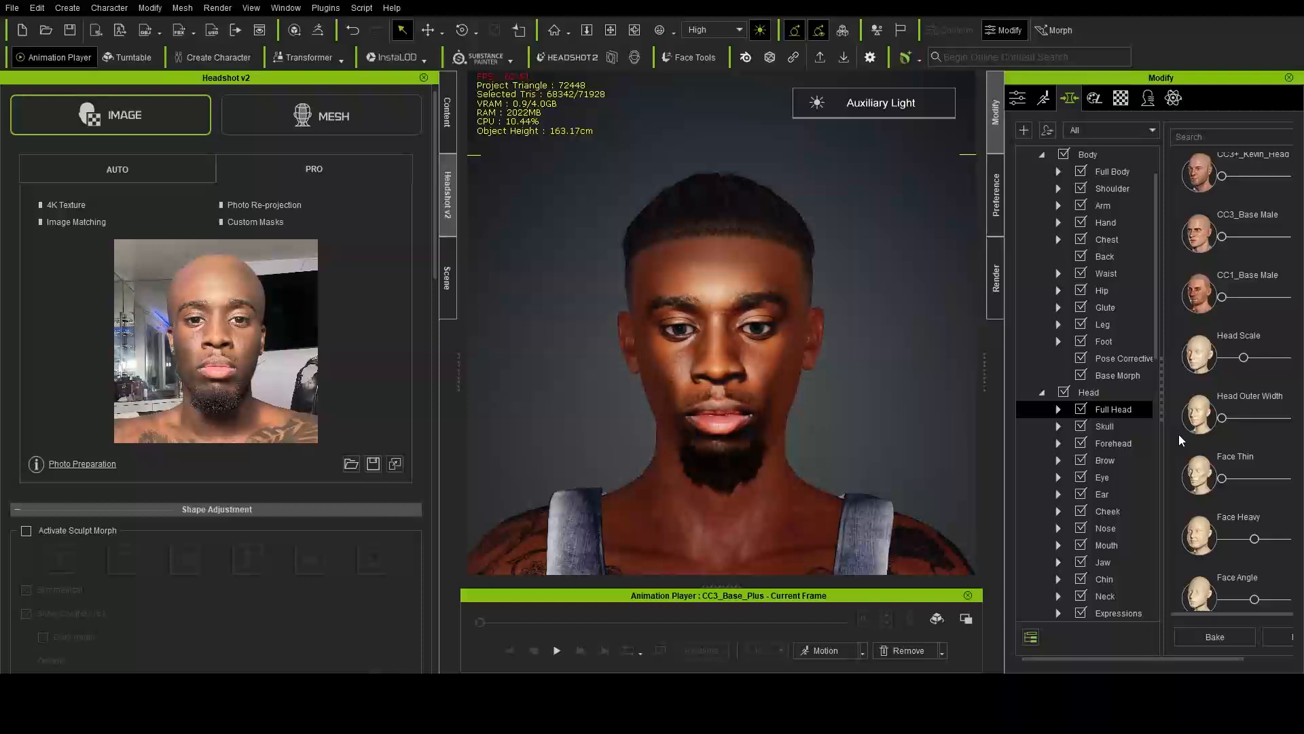
{"action": "key", "text": "ctrl+z"}
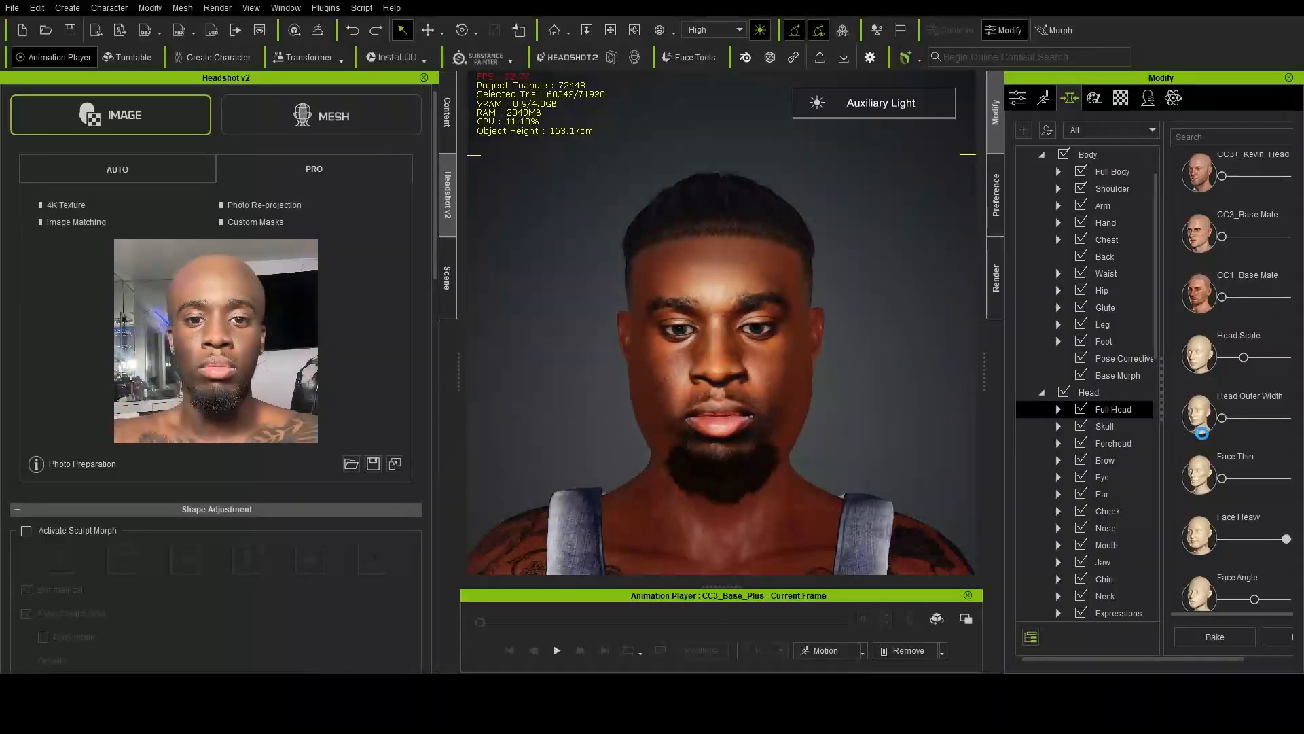
{"action": "key", "text": "ctrl+y"}
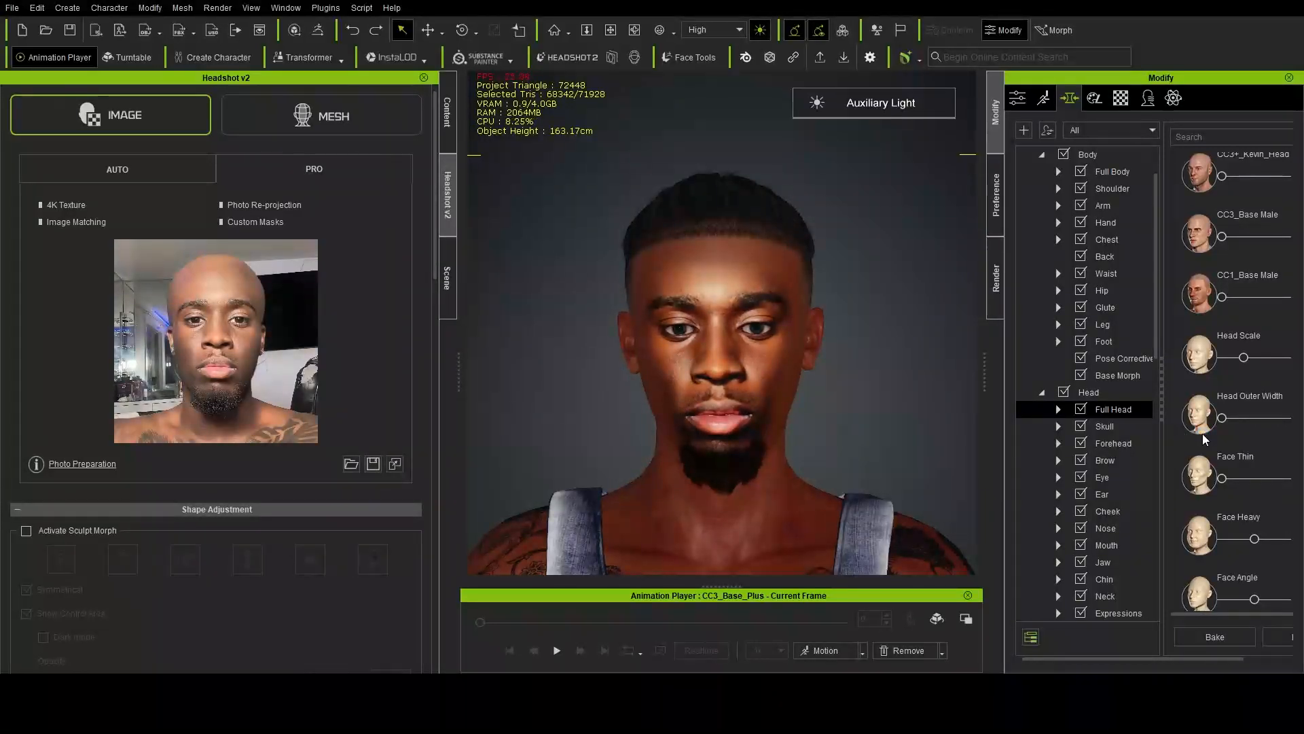
Step: Select the Mid Fade Dreads hair under Actor Parts and try raising its Hairline_Low_All morph to the maximum
{"action": "scroll", "coordinate": [1093, 332], "scroll_direction": "down", "scroll_amount": 7}
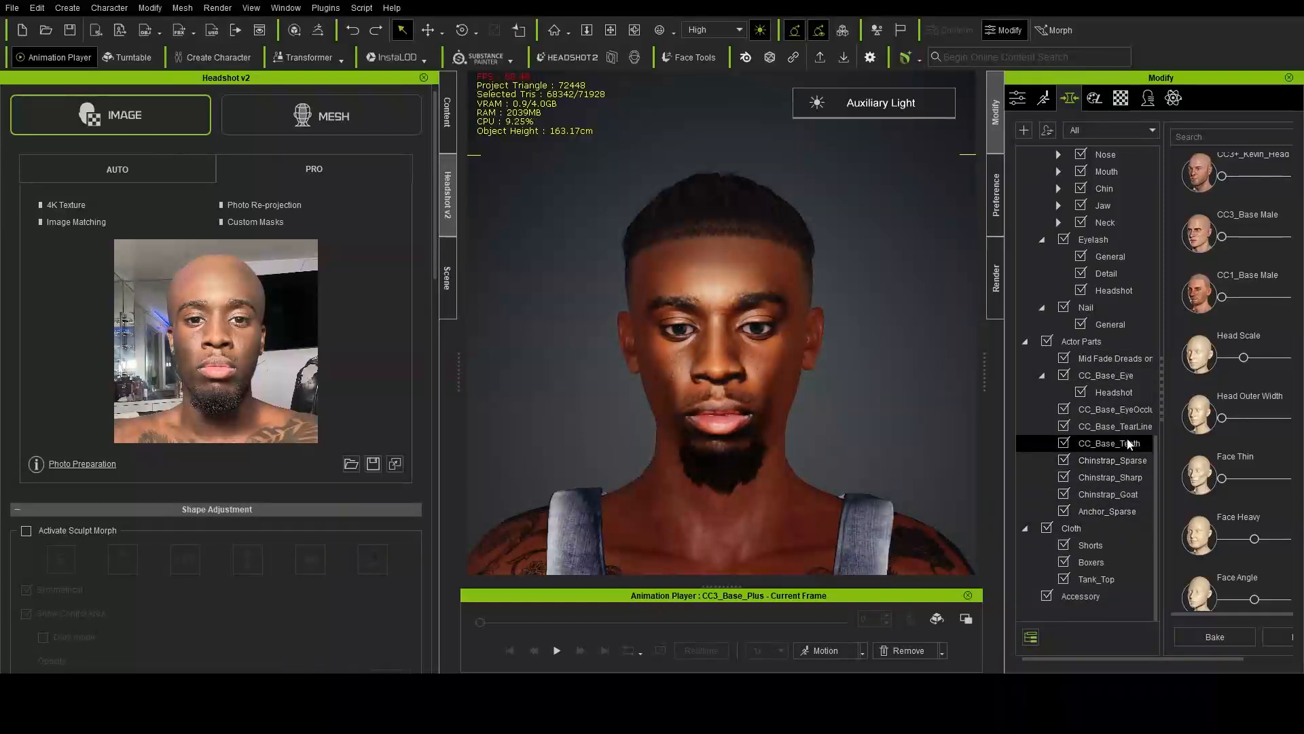
{"action": "left_click", "coordinate": [1136, 356]}
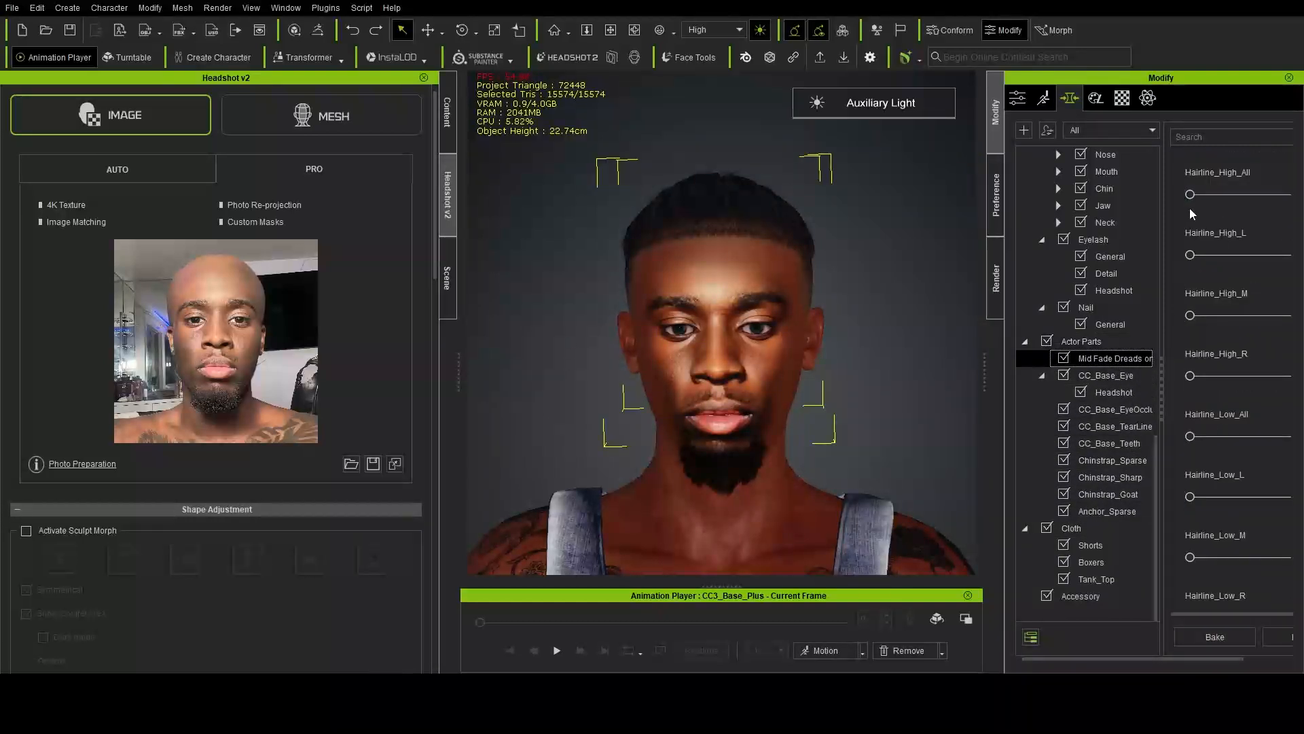
{"action": "scroll", "coordinate": [1226, 333], "scroll_direction": "down", "scroll_amount": 2}
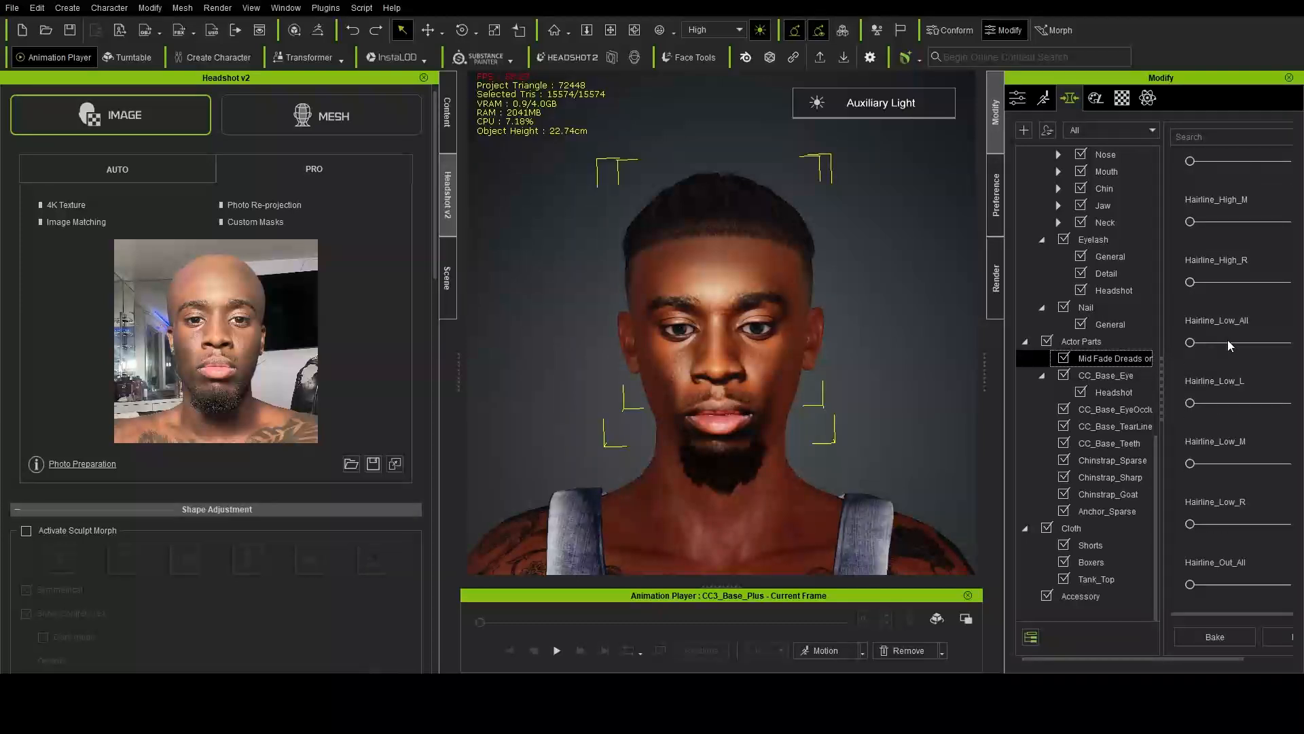
{"action": "left_click_drag", "start_coordinate": [1190, 585], "coordinate": [1149, 579]}
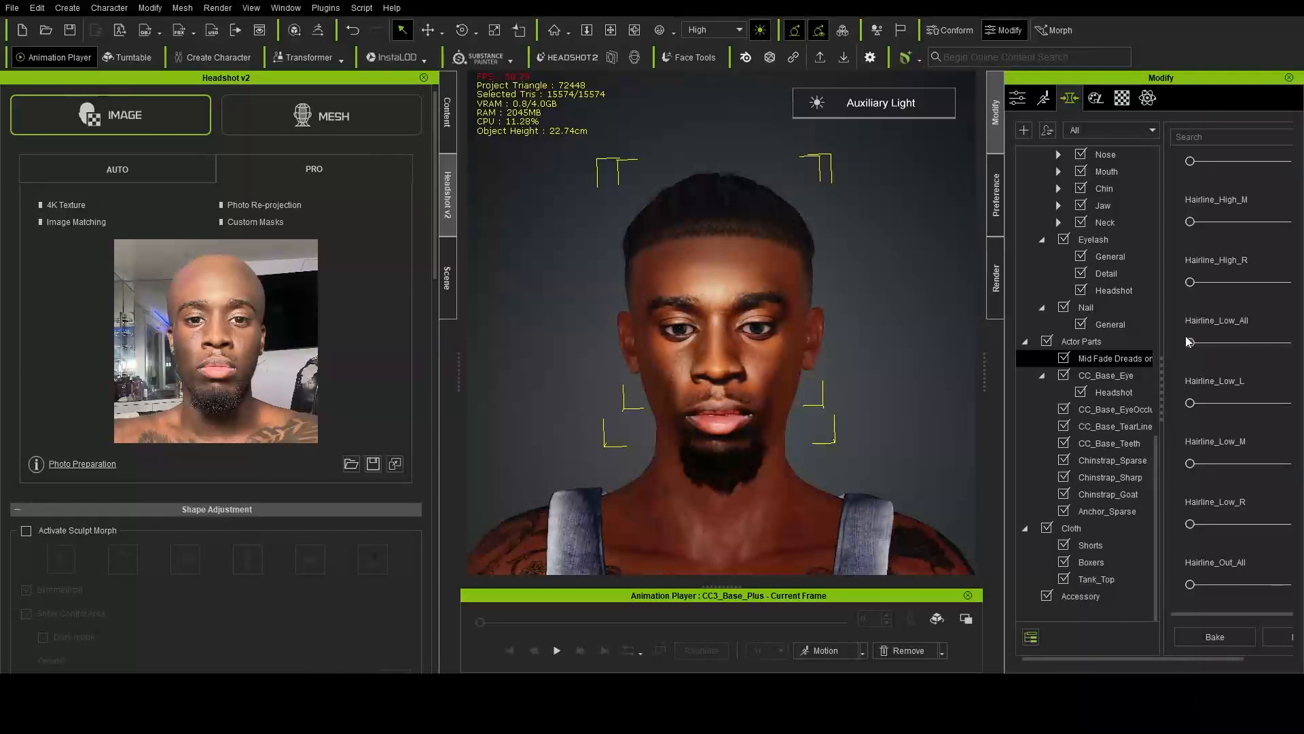
{"action": "left_click_drag", "start_coordinate": [1189, 342], "coordinate": [1286, 343]}
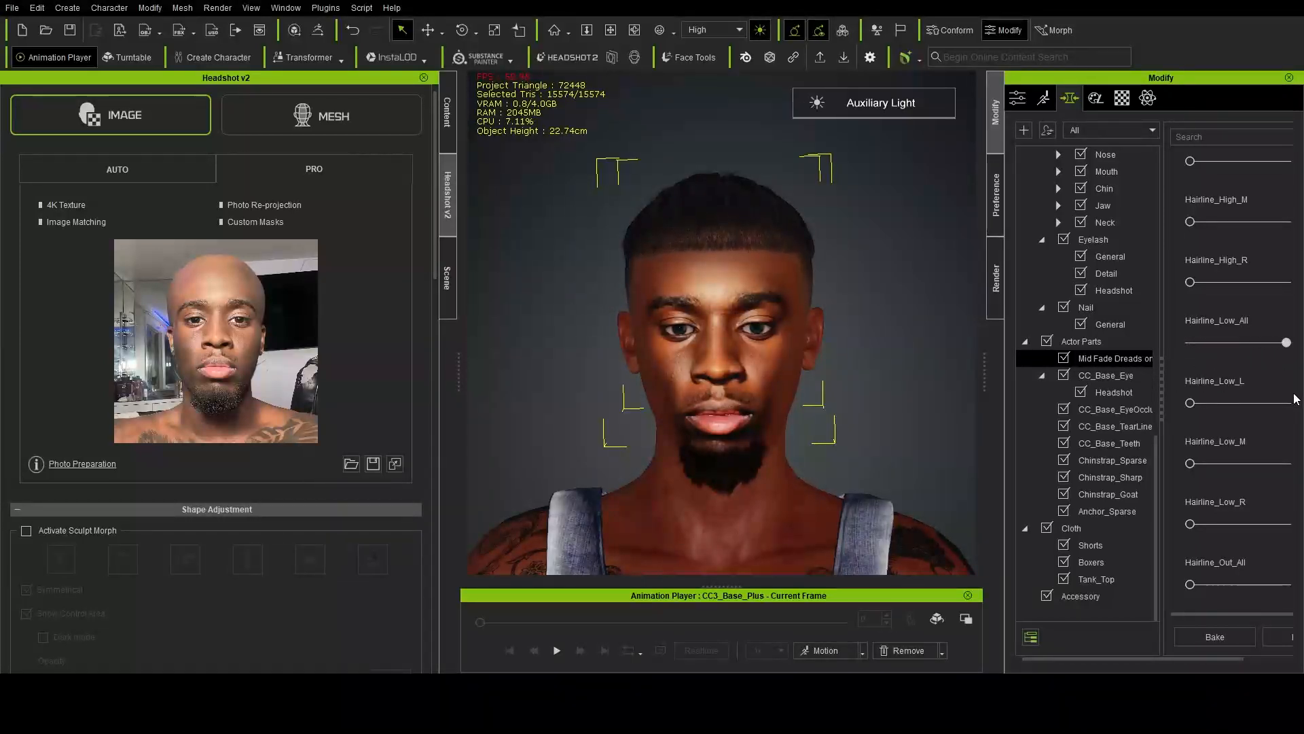
Step: Try raising the hair's Hairline_Out_All morph slightly, checking the hairline from the side and at an angle
{"action": "mouse_move", "coordinate": [1200, 585]}
{"action": "left_mouse_down"}
{"action": "mouse_move", "coordinate": [1226, 589]}
{"action": "mouse_move", "coordinate": [1147, 573]}
{"action": "mouse_move", "coordinate": [1204, 584]}
{"action": "left_mouse_up"}
{"action": "right_click_drag", "start_coordinate": [774, 364], "coordinate": [622, 343]}
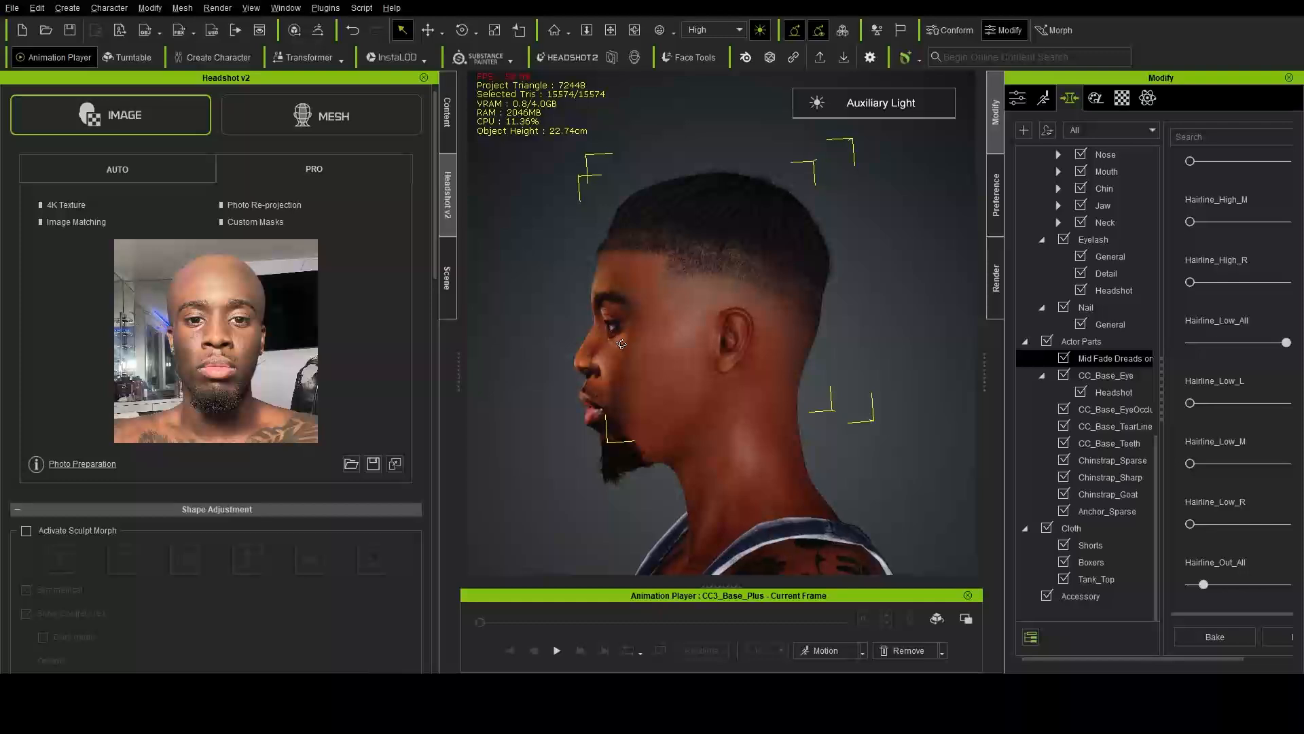
{"action": "mouse_move", "coordinate": [1204, 586]}
{"action": "left_mouse_down"}
{"action": "mouse_move", "coordinate": [1178, 586]}
{"action": "mouse_move", "coordinate": [1210, 584]}
{"action": "left_mouse_up"}
{"action": "right_click_drag", "start_coordinate": [681, 305], "coordinate": [727, 300]}
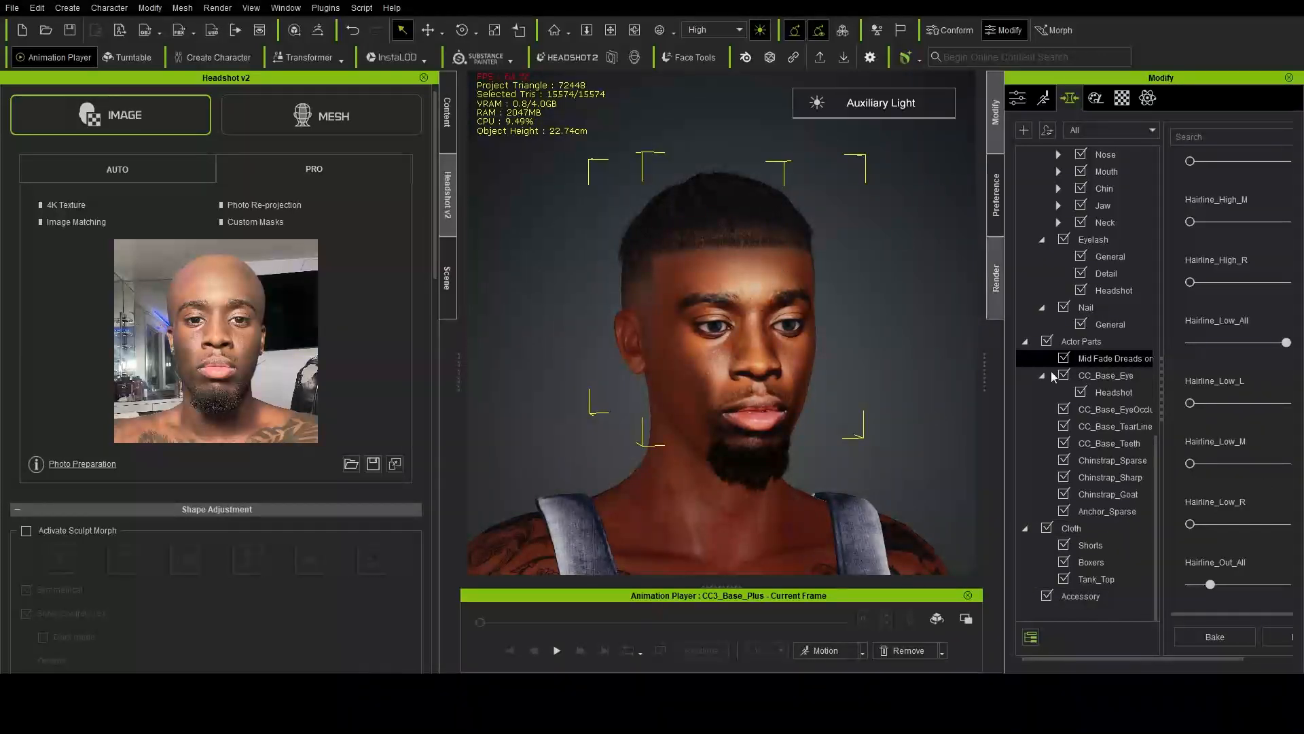
Step: Return the Hairline_Low_All and Hairline_Out_All morphs of the hair to zero
{"action": "left_click_drag", "start_coordinate": [1286, 342], "coordinate": [1189, 343]}
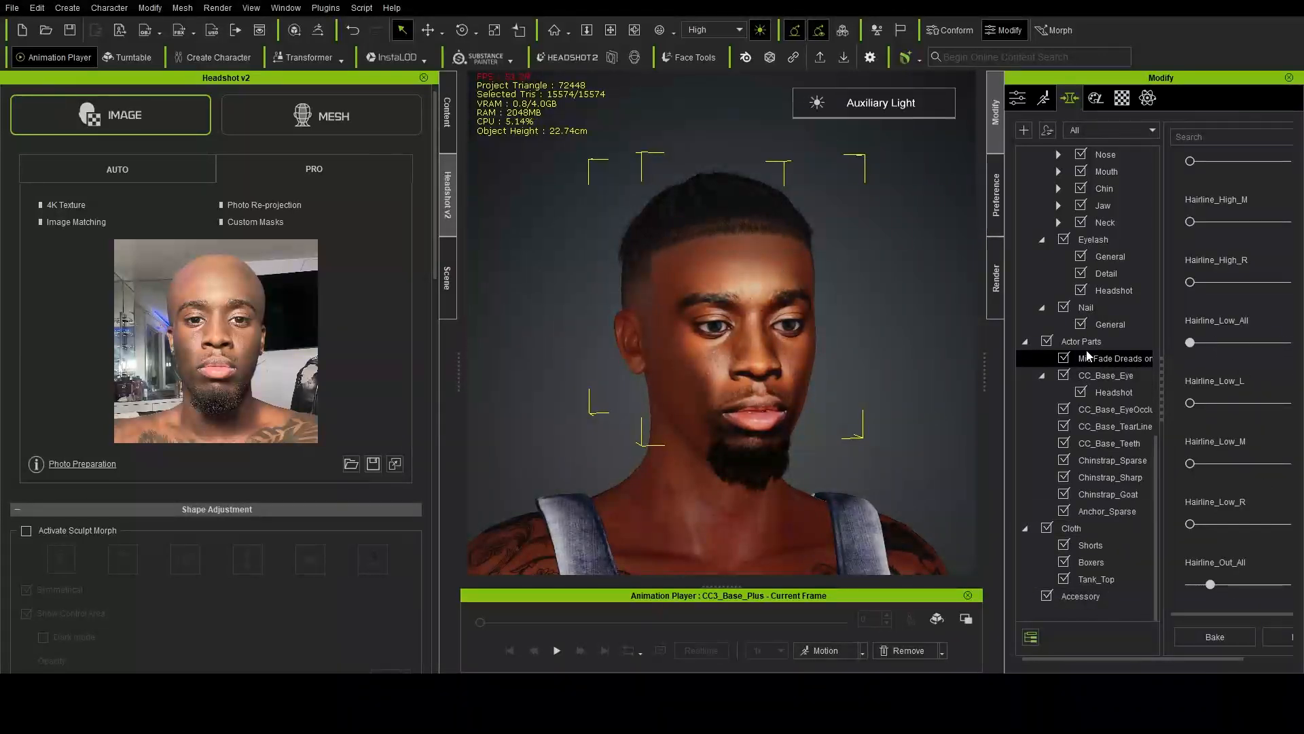
{"action": "left_click_drag", "start_coordinate": [1211, 584], "coordinate": [1187, 583]}
{"action": "right_click_drag", "start_coordinate": [917, 438], "coordinate": [1056, 217]}
Step: Look at the Skin and Makeup editor and the material settings of the selected hair
{"action": "left_click", "coordinate": [1094, 99]}
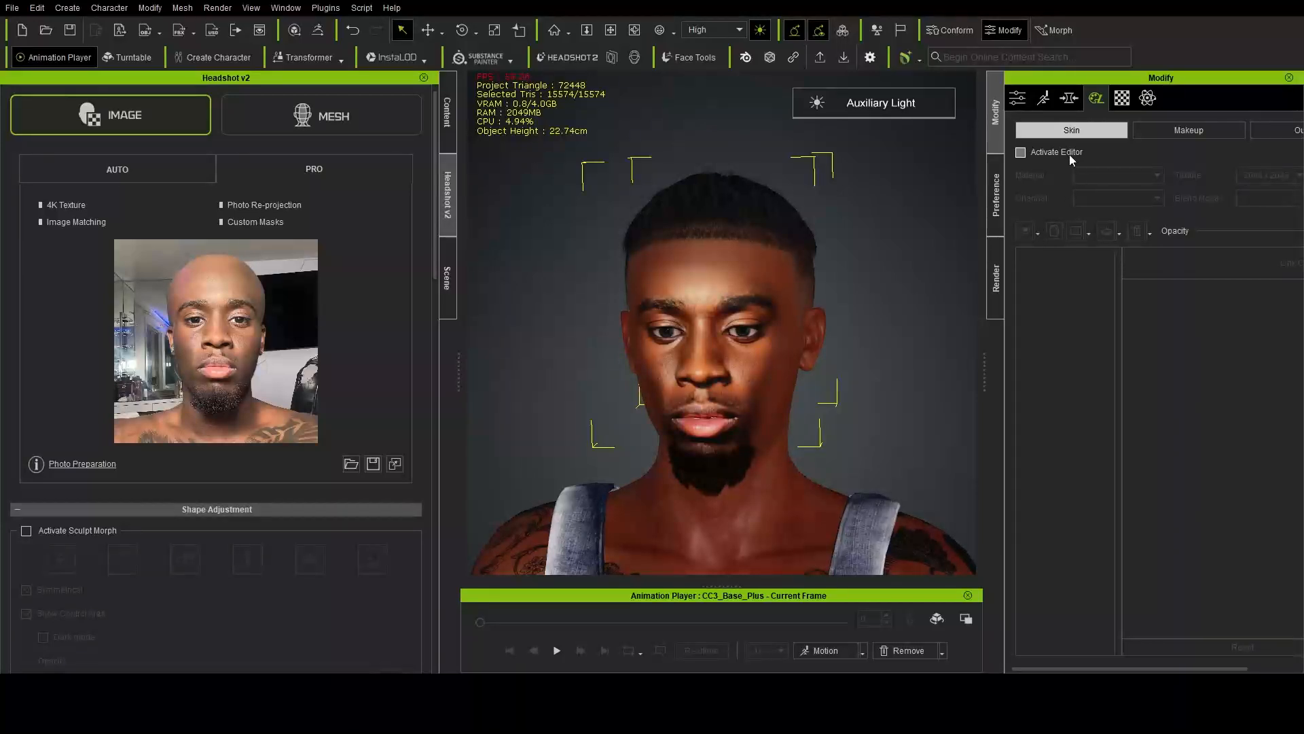
{"action": "left_click", "coordinate": [1120, 103]}
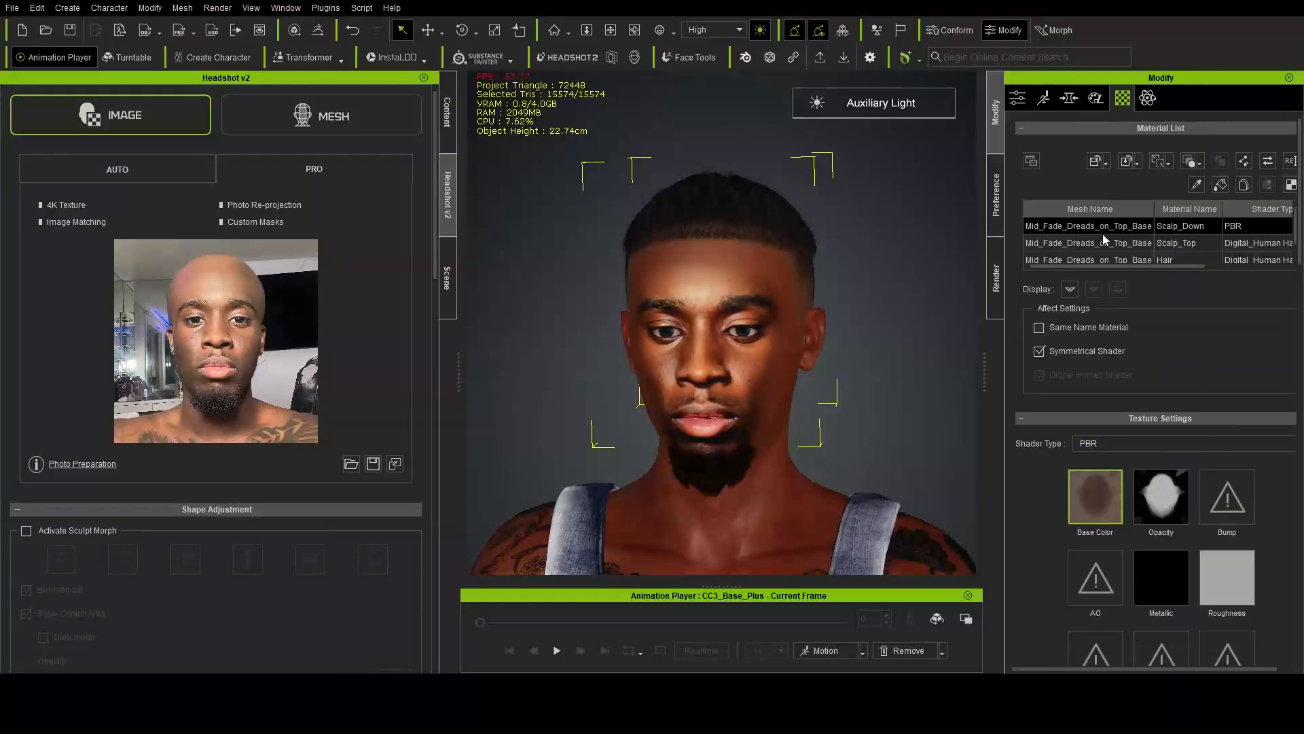
{"action": "left_click", "coordinate": [1095, 98]}
{"action": "left_click", "coordinate": [1121, 102]}
Step: Select the character and examine its material list, including skin, nail, beard and scalp materials, ending with the Tank_Top material
{"action": "left_click", "coordinate": [588, 532]}
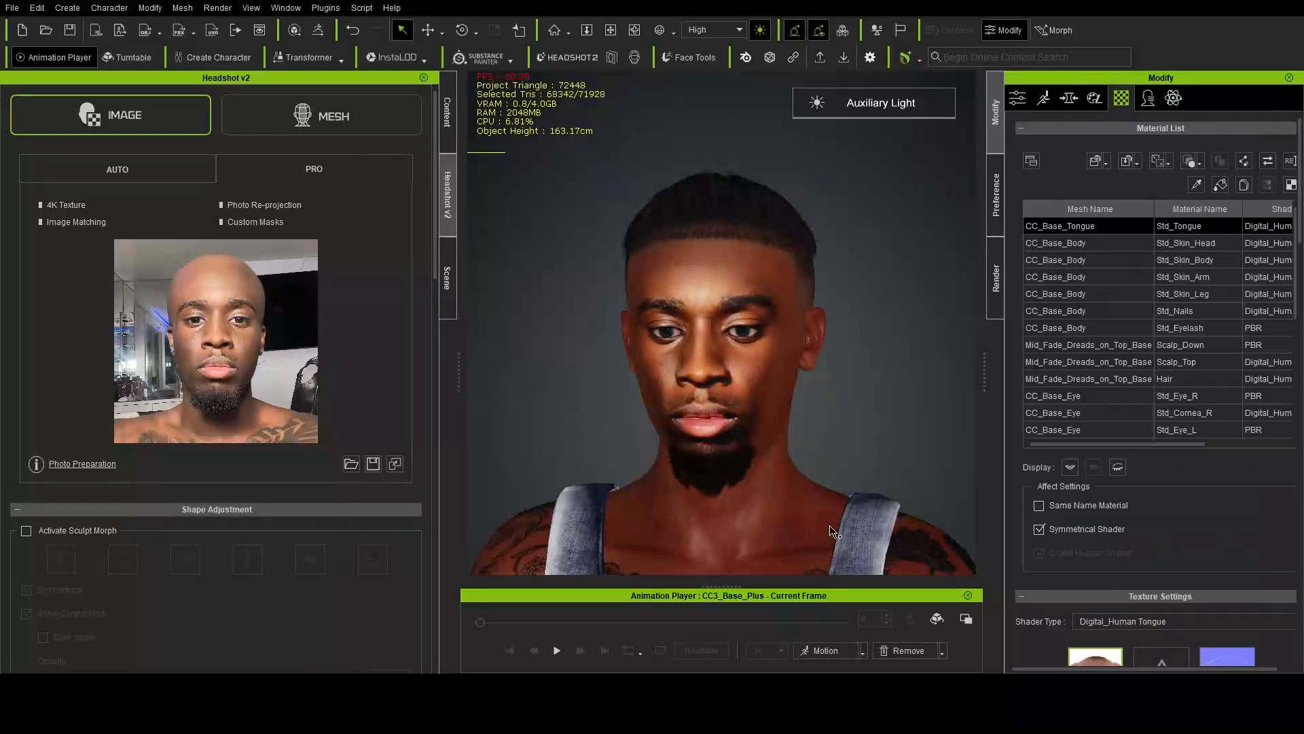
{"action": "left_click", "coordinate": [1176, 245]}
{"action": "left_click", "coordinate": [1171, 260]}
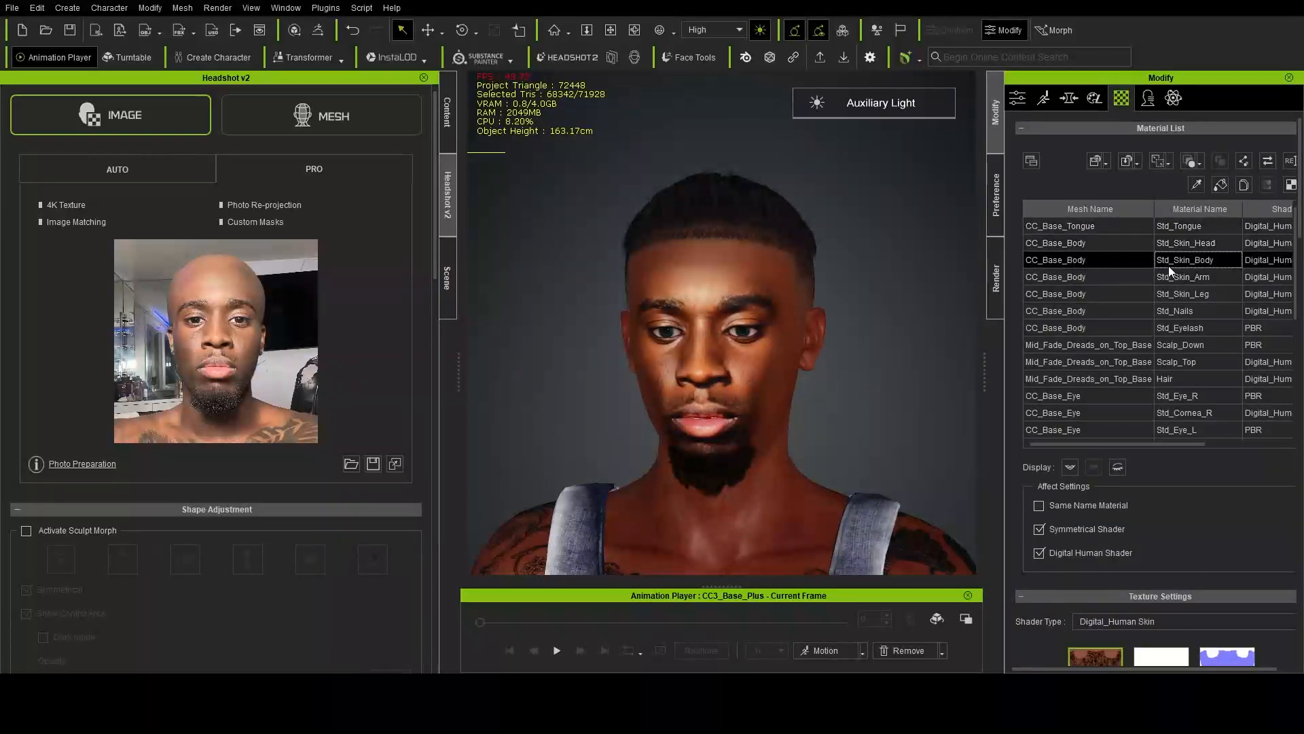
{"action": "left_click", "coordinate": [1173, 277]}
{"action": "left_click", "coordinate": [1173, 310]}
{"action": "scroll", "coordinate": [1163, 327], "scroll_direction": "down", "scroll_amount": 4}
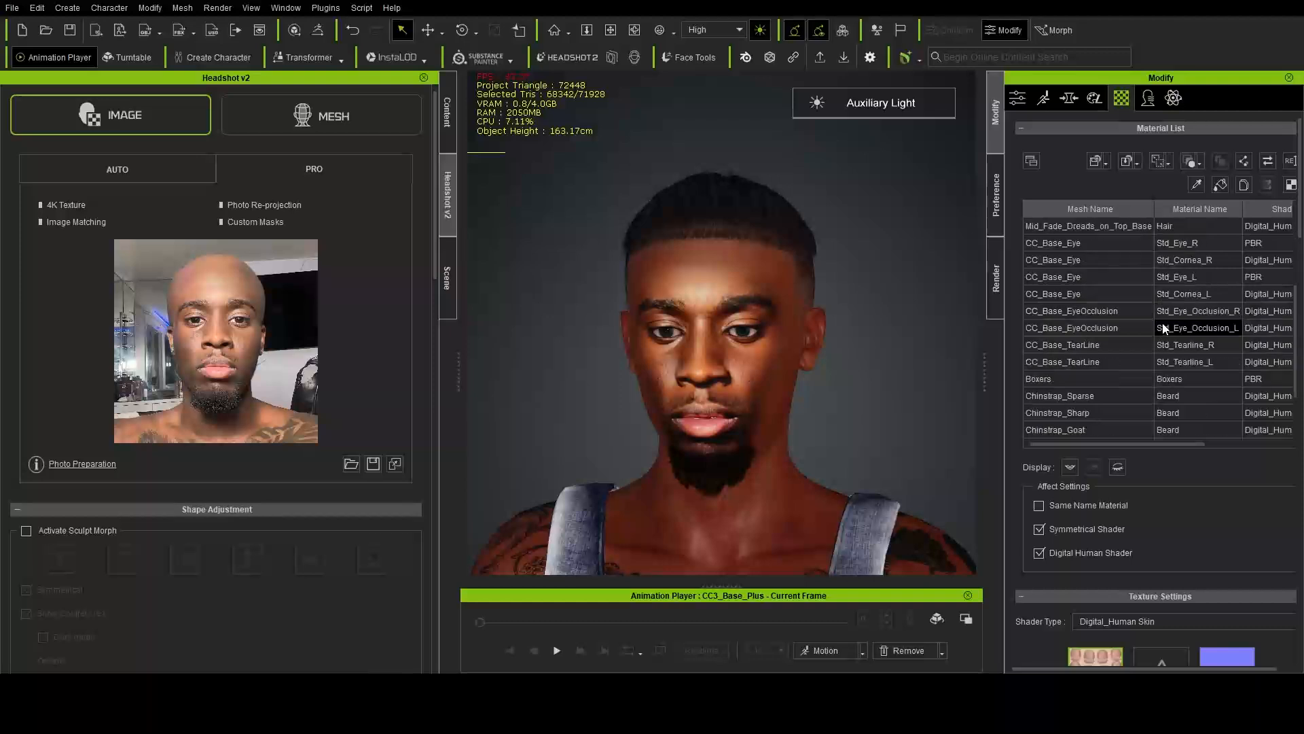
{"action": "scroll", "coordinate": [1163, 327], "scroll_direction": "down", "scroll_amount": 2}
{"action": "left_click", "coordinate": [1157, 274]}
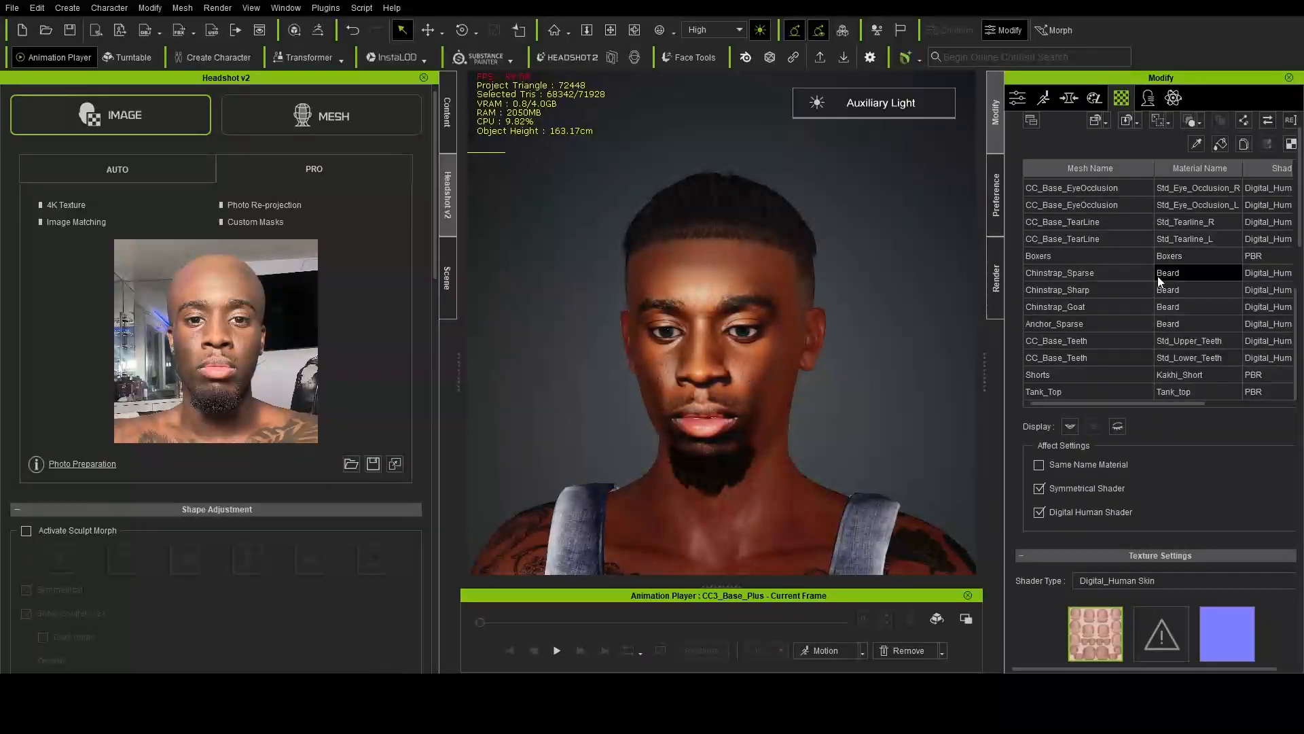
{"action": "scroll", "coordinate": [1061, 303], "scroll_direction": "up", "scroll_amount": 5}
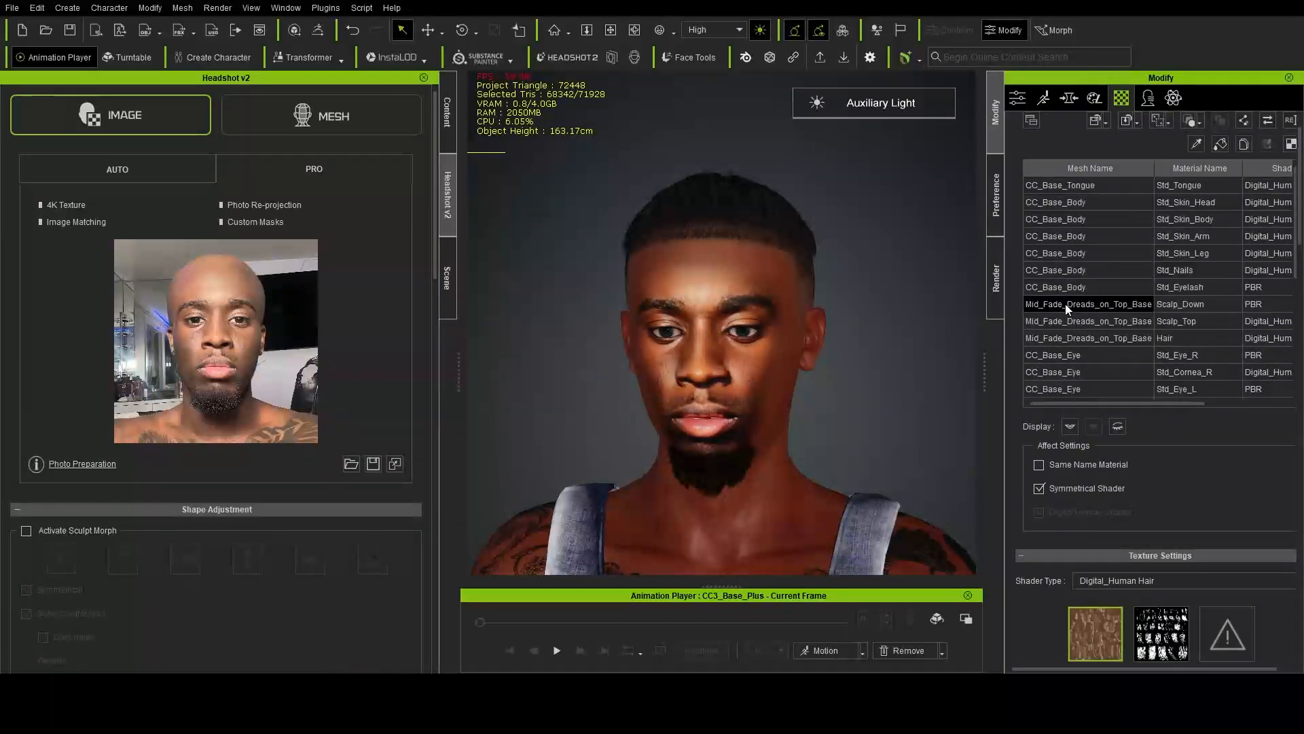
{"action": "scroll", "coordinate": [1066, 305], "scroll_direction": "down", "scroll_amount": 6}
{"action": "left_click", "coordinate": [1064, 351]}
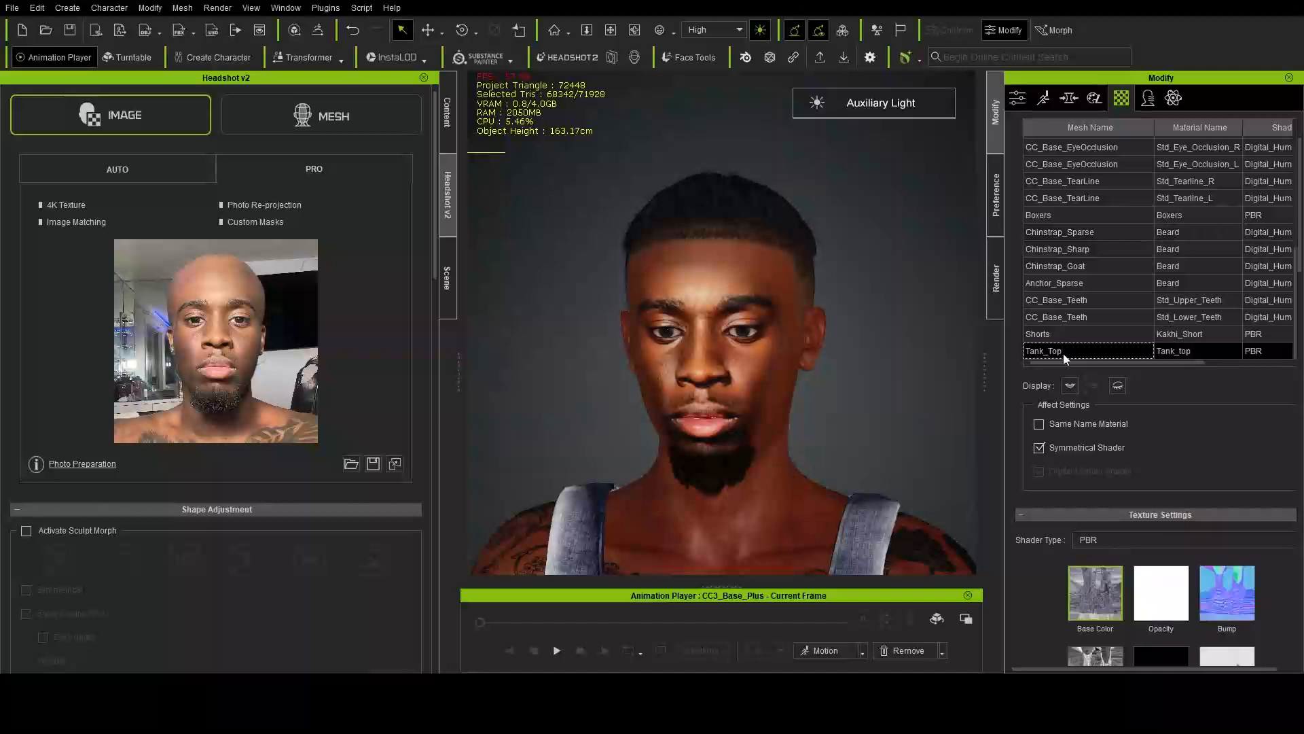
Step: Show the full character, select Tank_Top in the scene list, and frame the garment with its texture settings shown
{"action": "key", "text": "f"}
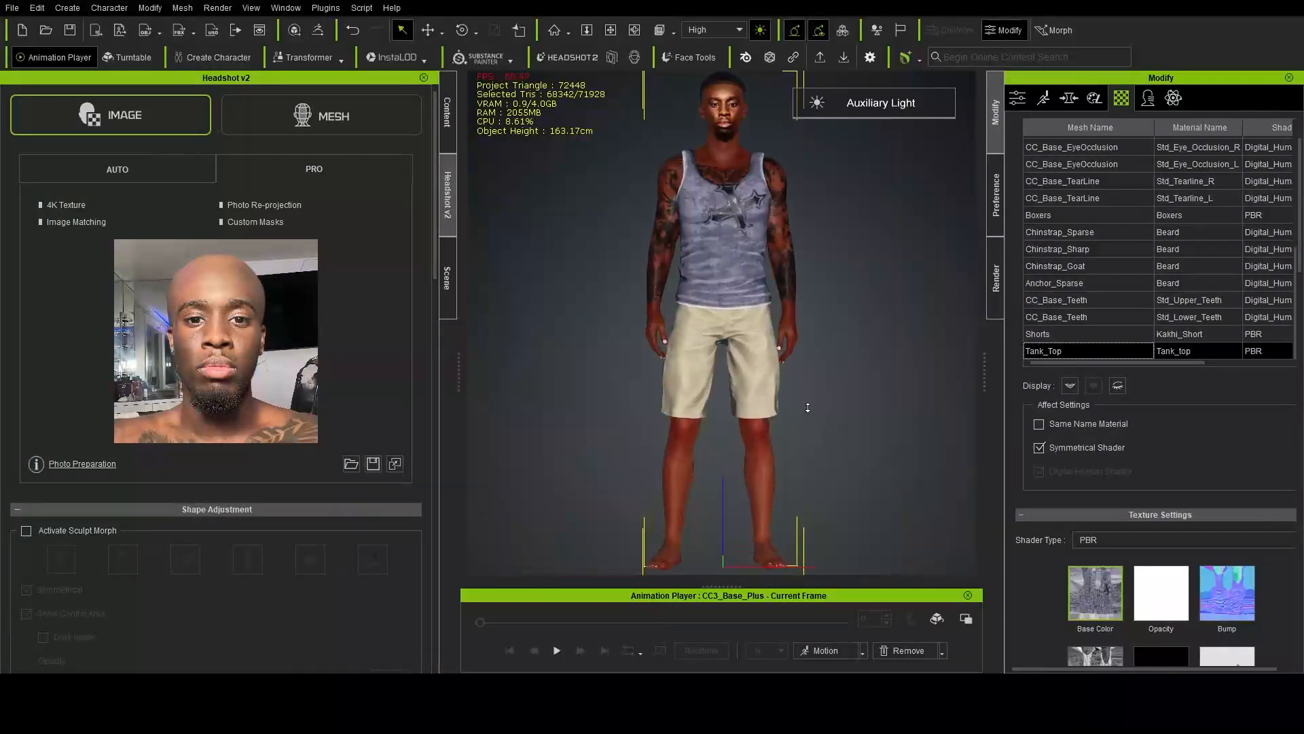
{"action": "left_click", "coordinate": [448, 309]}
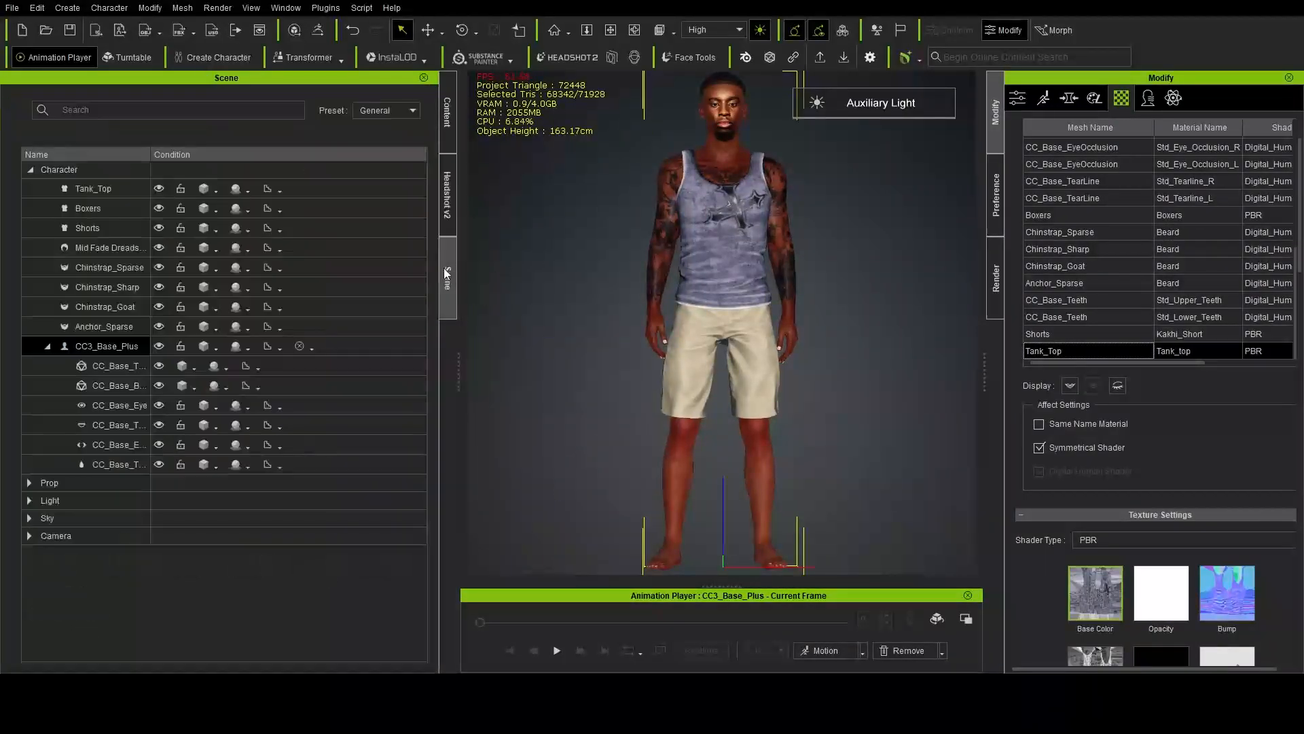
{"action": "left_click", "coordinate": [95, 189]}
{"action": "key", "text": "f"}
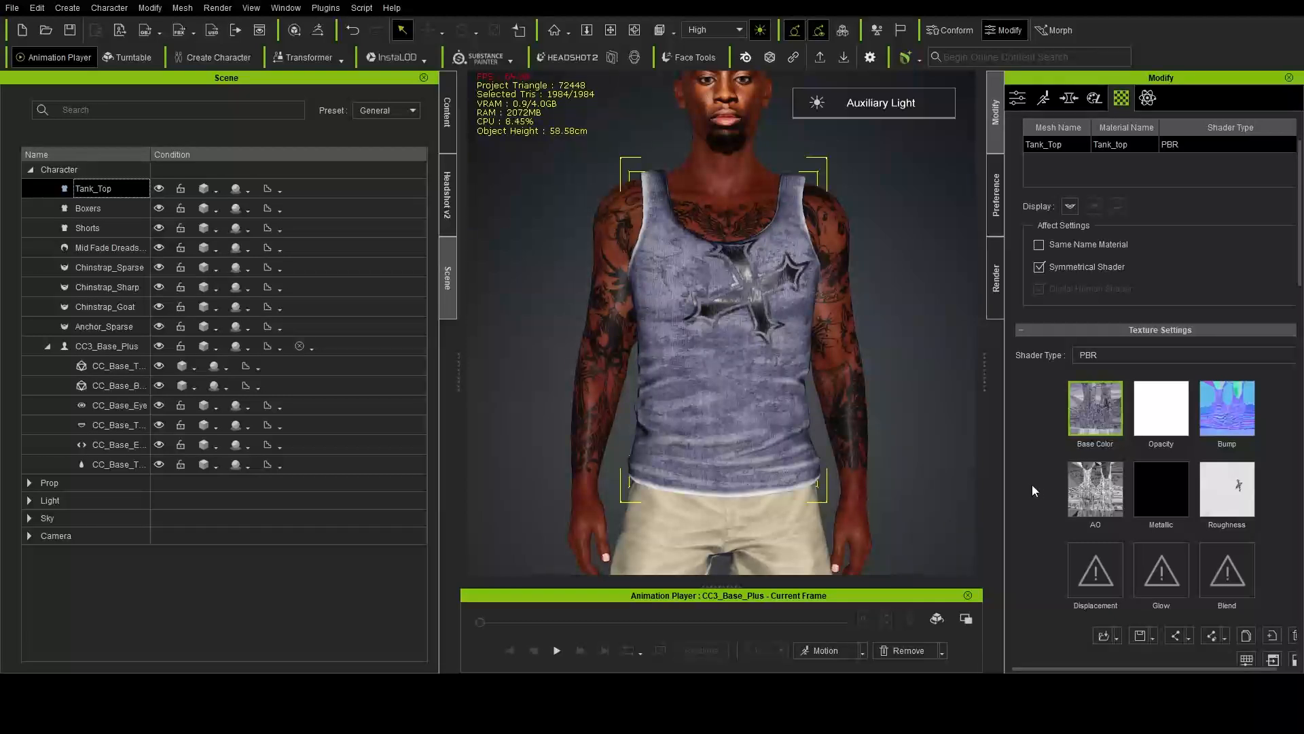
Step: Examine the tank top's physics settings, including Activate Physics, the fabric presets and the physical properties, and finish by clearing the selection
{"action": "scroll", "coordinate": [1032, 482], "scroll_direction": "up", "scroll_amount": 2}
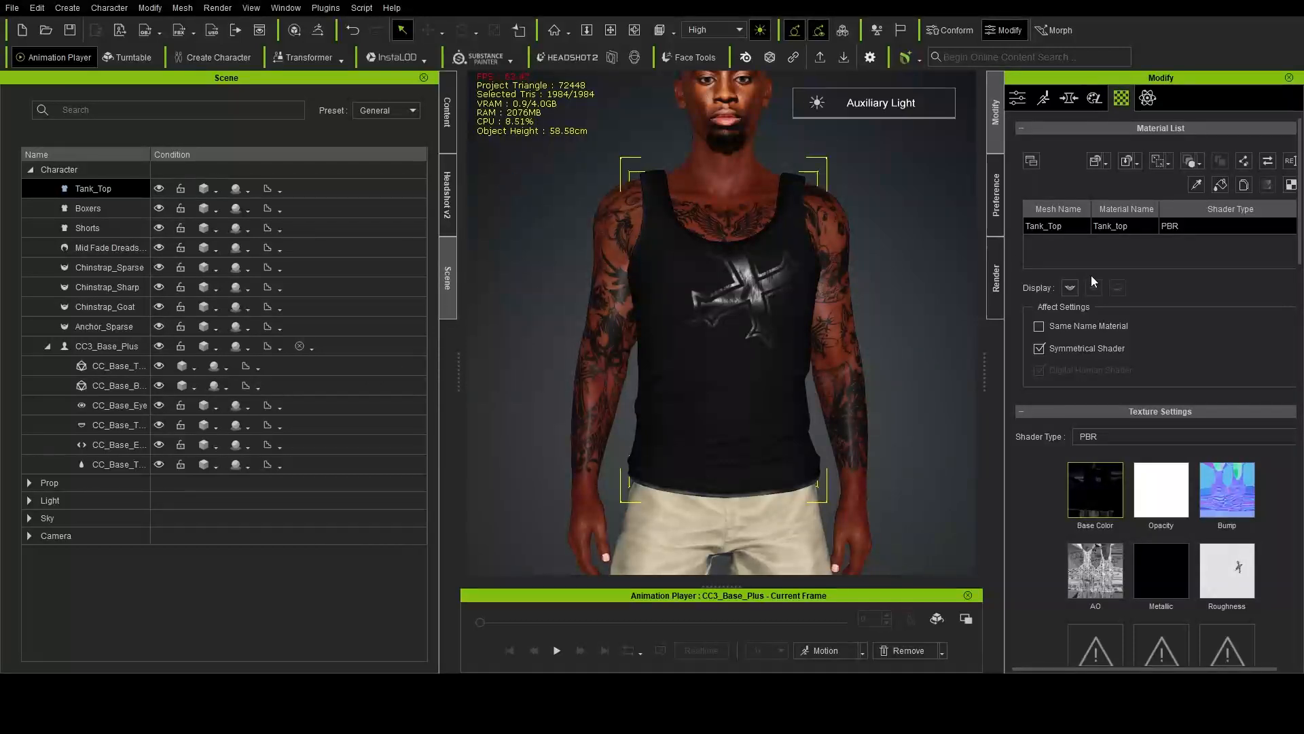
{"action": "left_click", "coordinate": [1143, 105]}
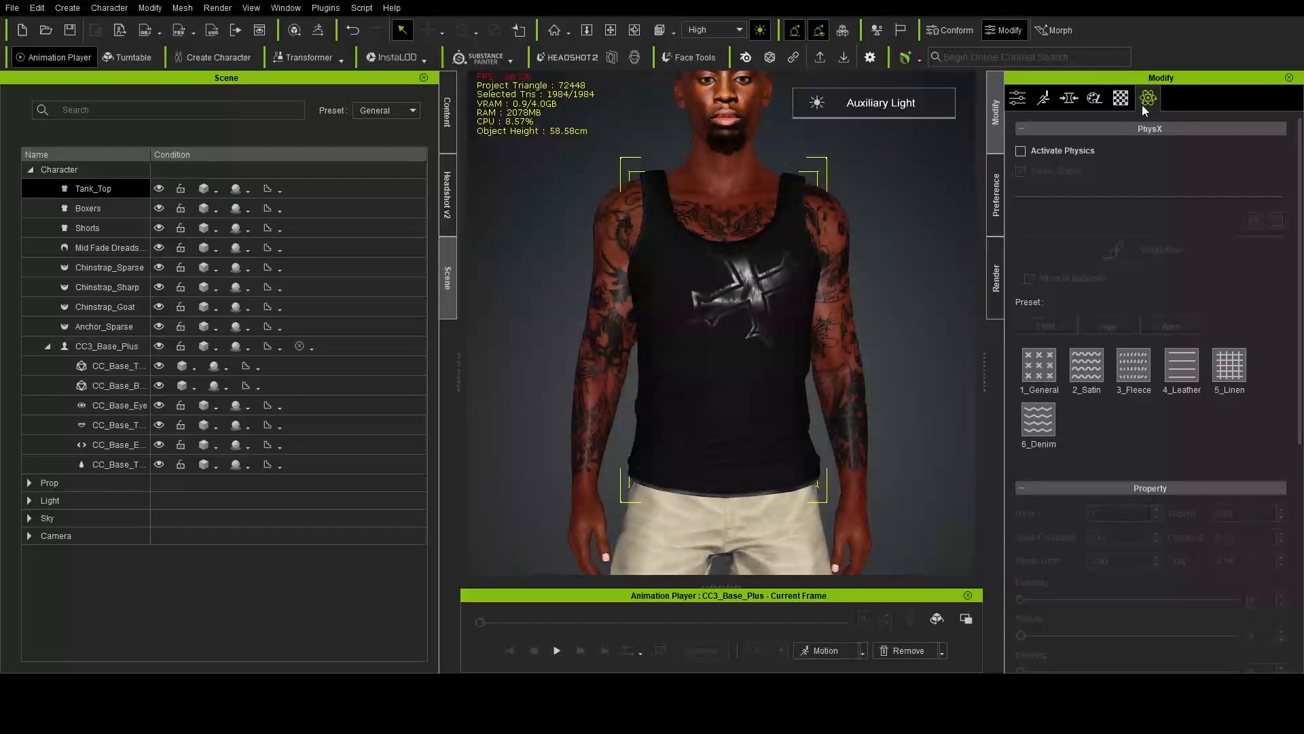
{"action": "scroll", "coordinate": [913, 277], "scroll_direction": "down", "scroll_amount": 3}
{"action": "scroll", "coordinate": [913, 277], "scroll_direction": "up", "scroll_amount": 2}
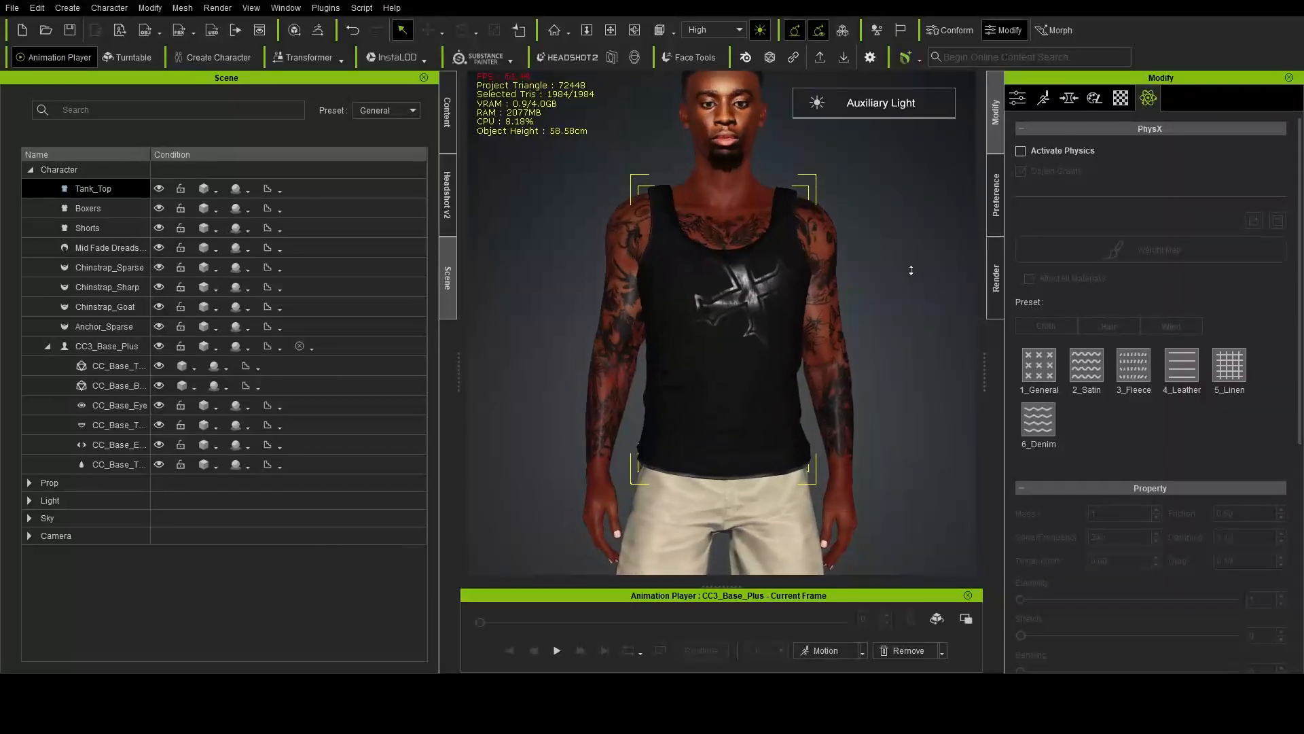
{"action": "scroll", "coordinate": [843, 231], "scroll_direction": "up", "scroll_amount": 2}
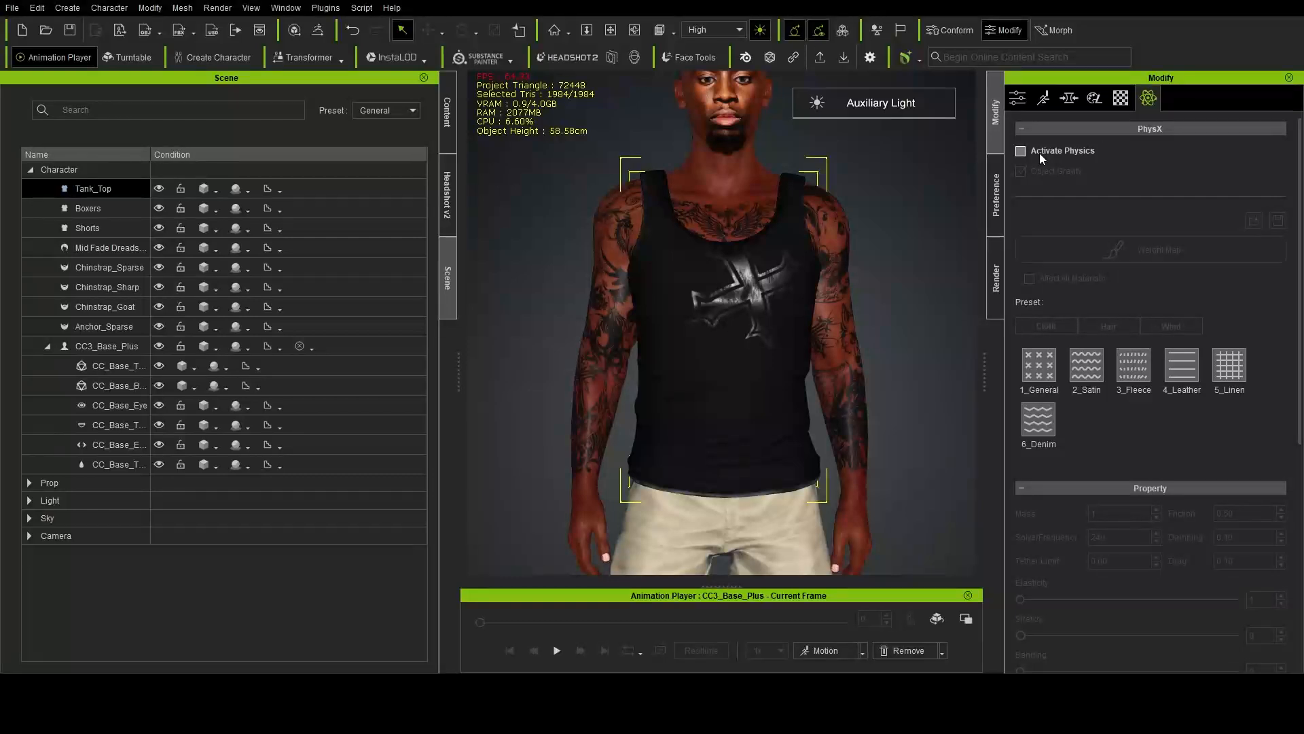
{"action": "scroll", "coordinate": [1112, 255], "scroll_direction": "down", "scroll_amount": 3}
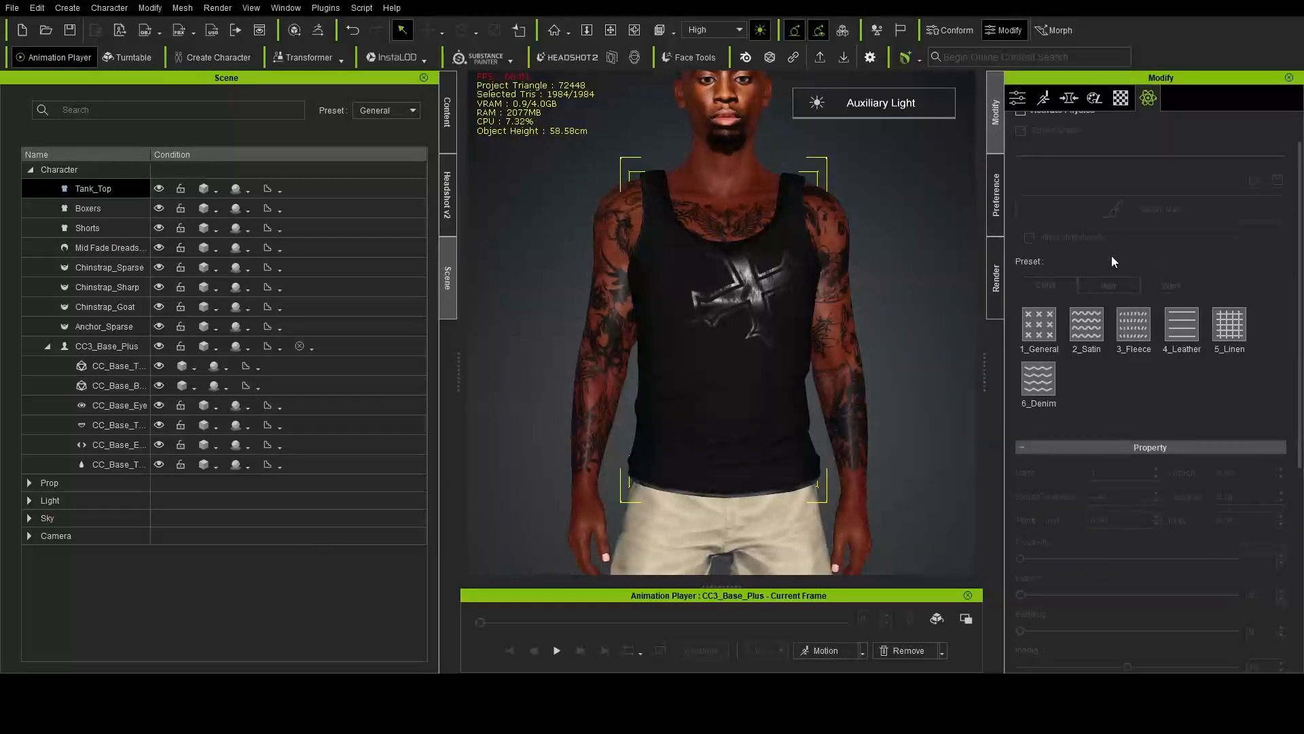
{"action": "scroll", "coordinate": [1112, 256], "scroll_direction": "up", "scroll_amount": 3}
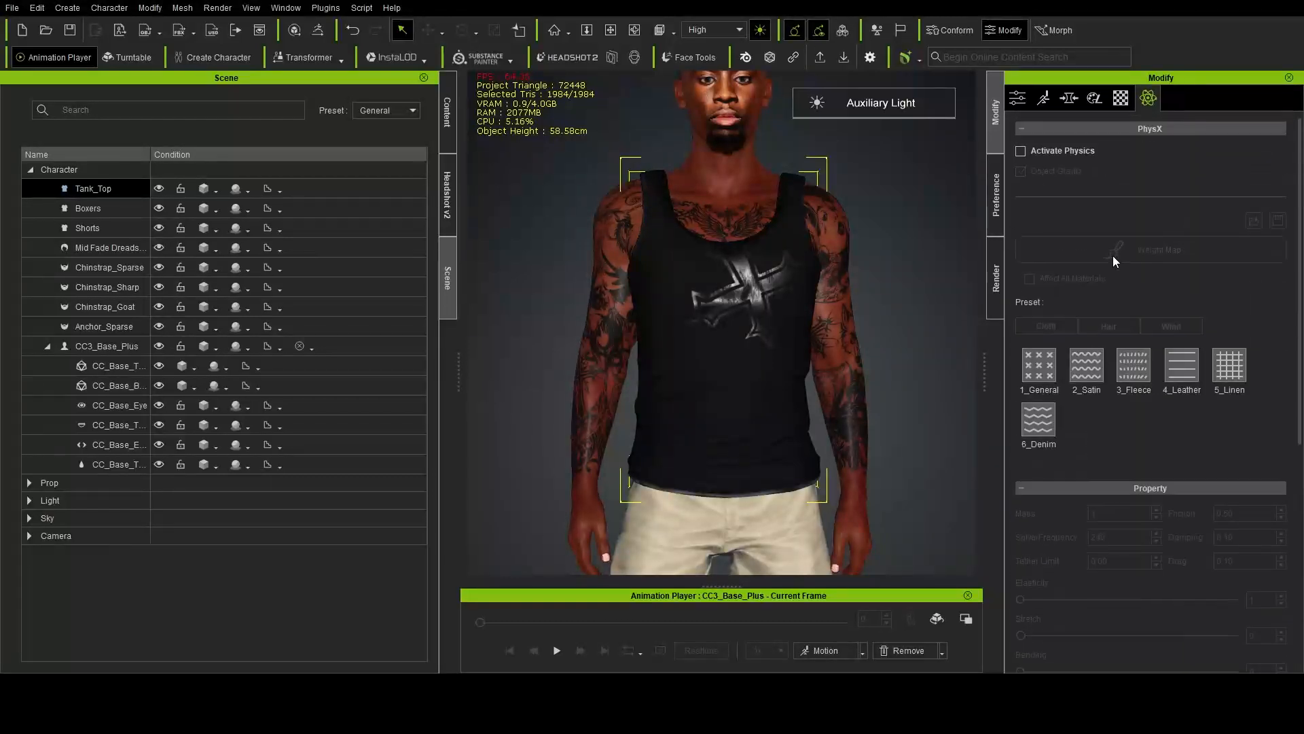
{"action": "right_click_drag", "start_coordinate": [790, 257], "coordinate": [738, 261]}
{"action": "left_click", "coordinate": [738, 261]}
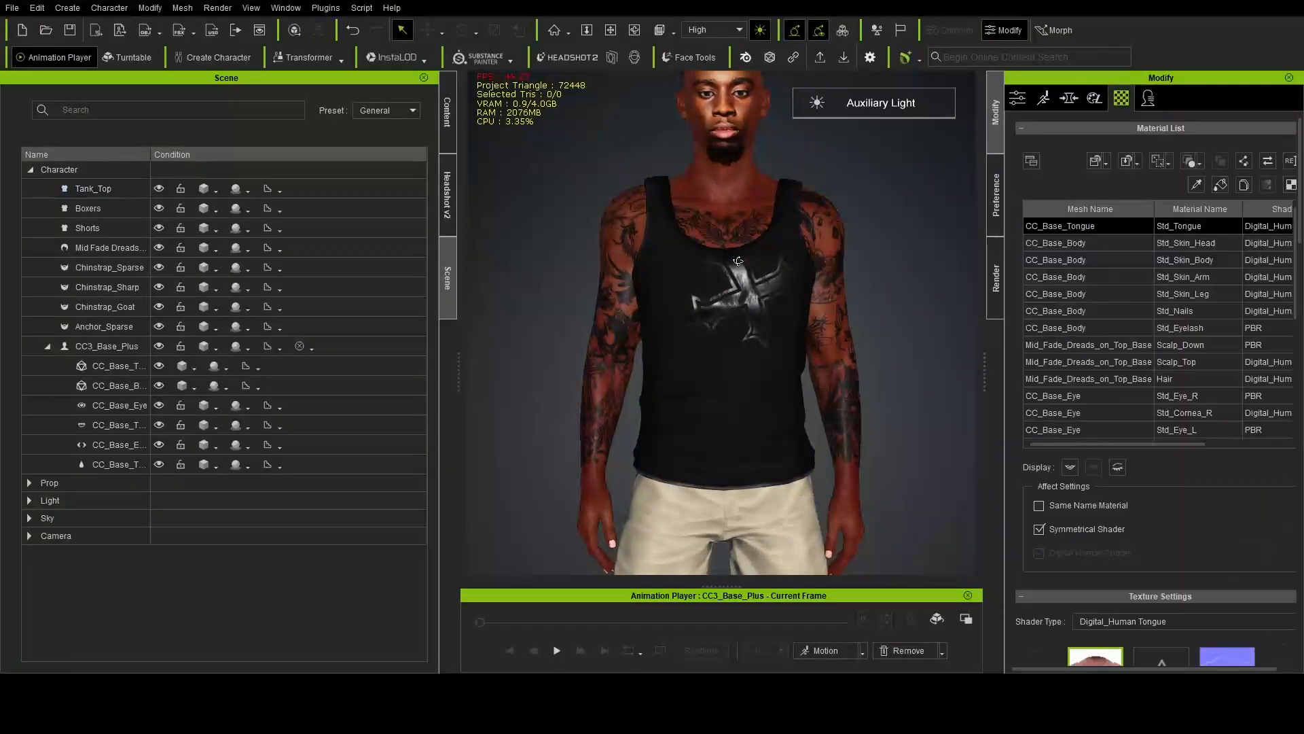